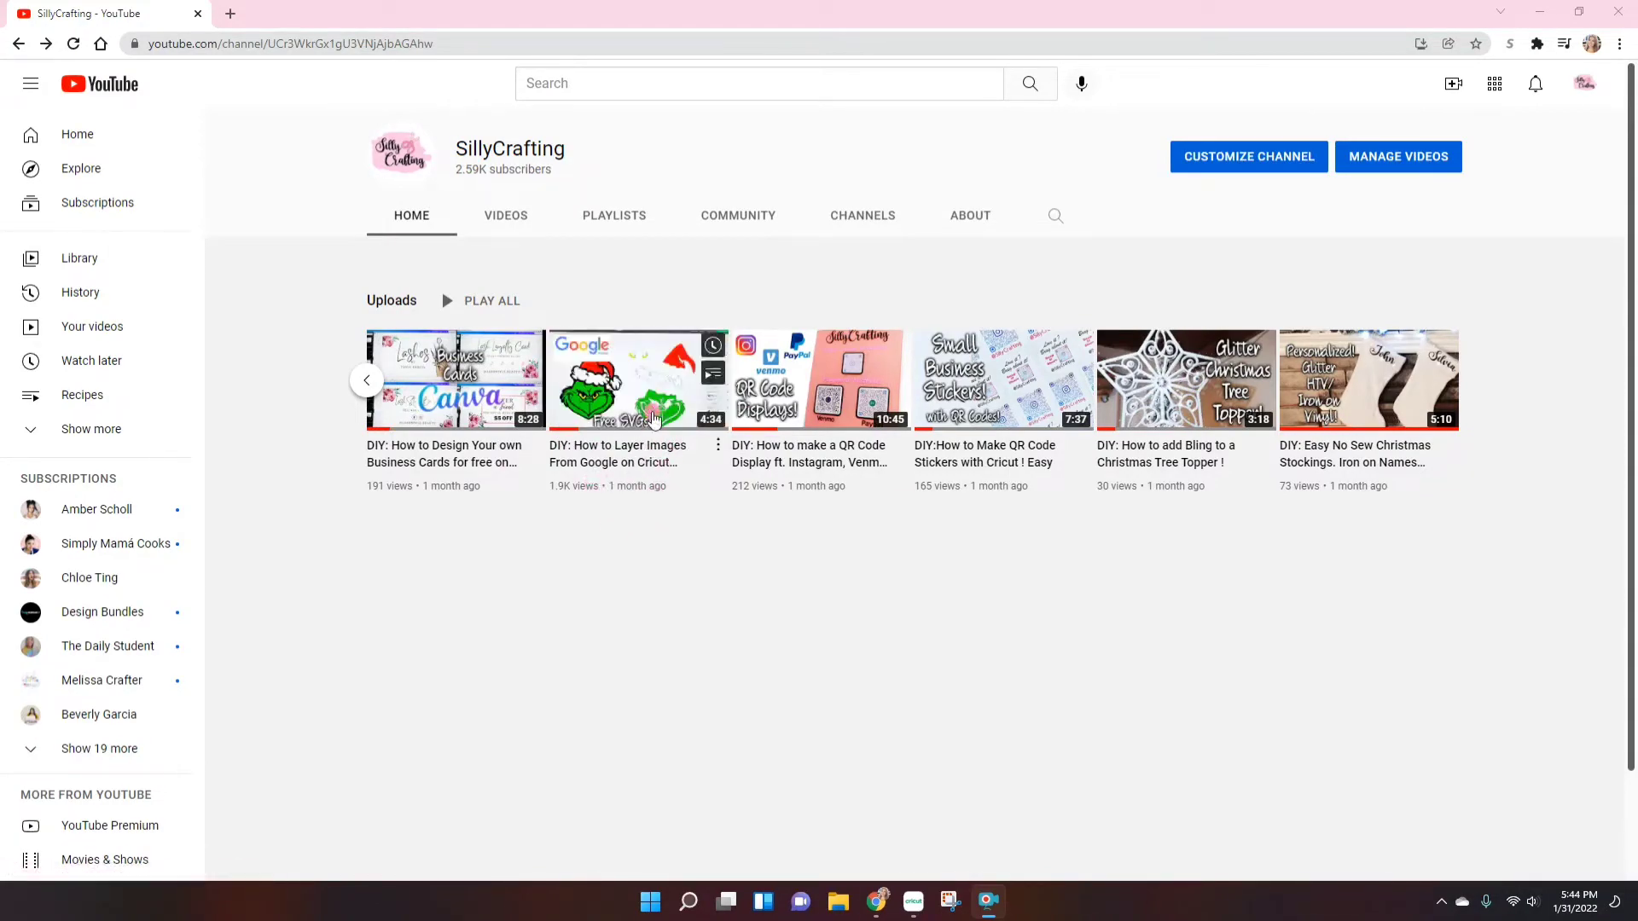
Play the 'How to Layer Images From Google on Cricut' tutorial and browse its comments
{"action": "left_click", "coordinate": [632, 393]}
{"action": "scroll", "coordinate": [540, 388], "scroll_direction": "down", "scroll_amount": 15}
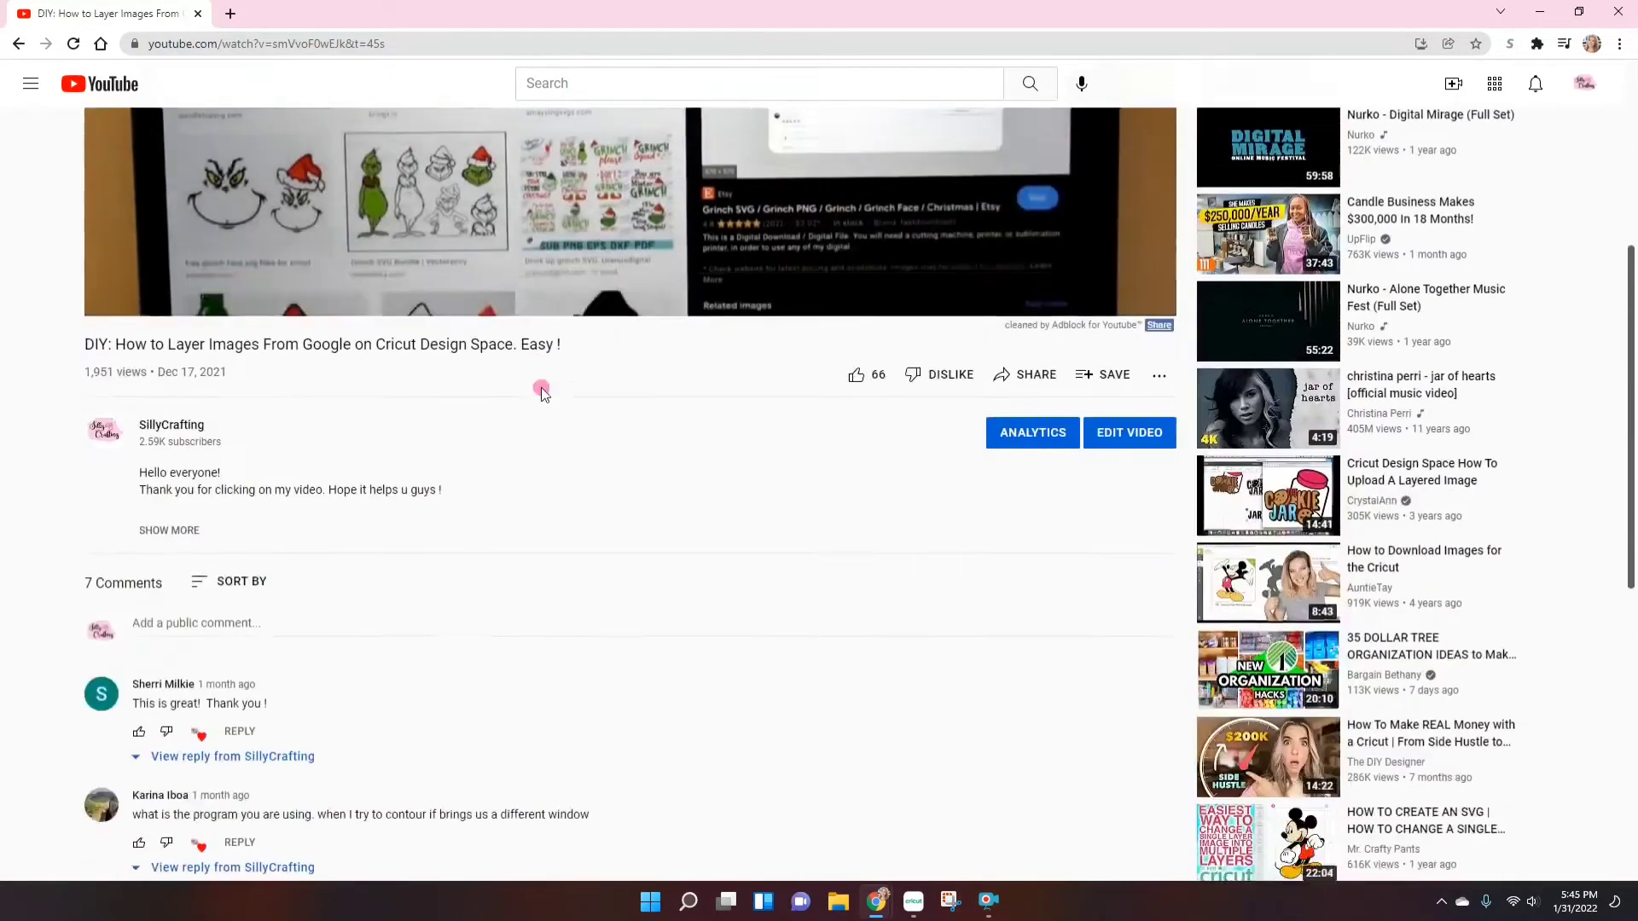
{"action": "scroll", "coordinate": [541, 387], "scroll_direction": "down", "scroll_amount": 1}
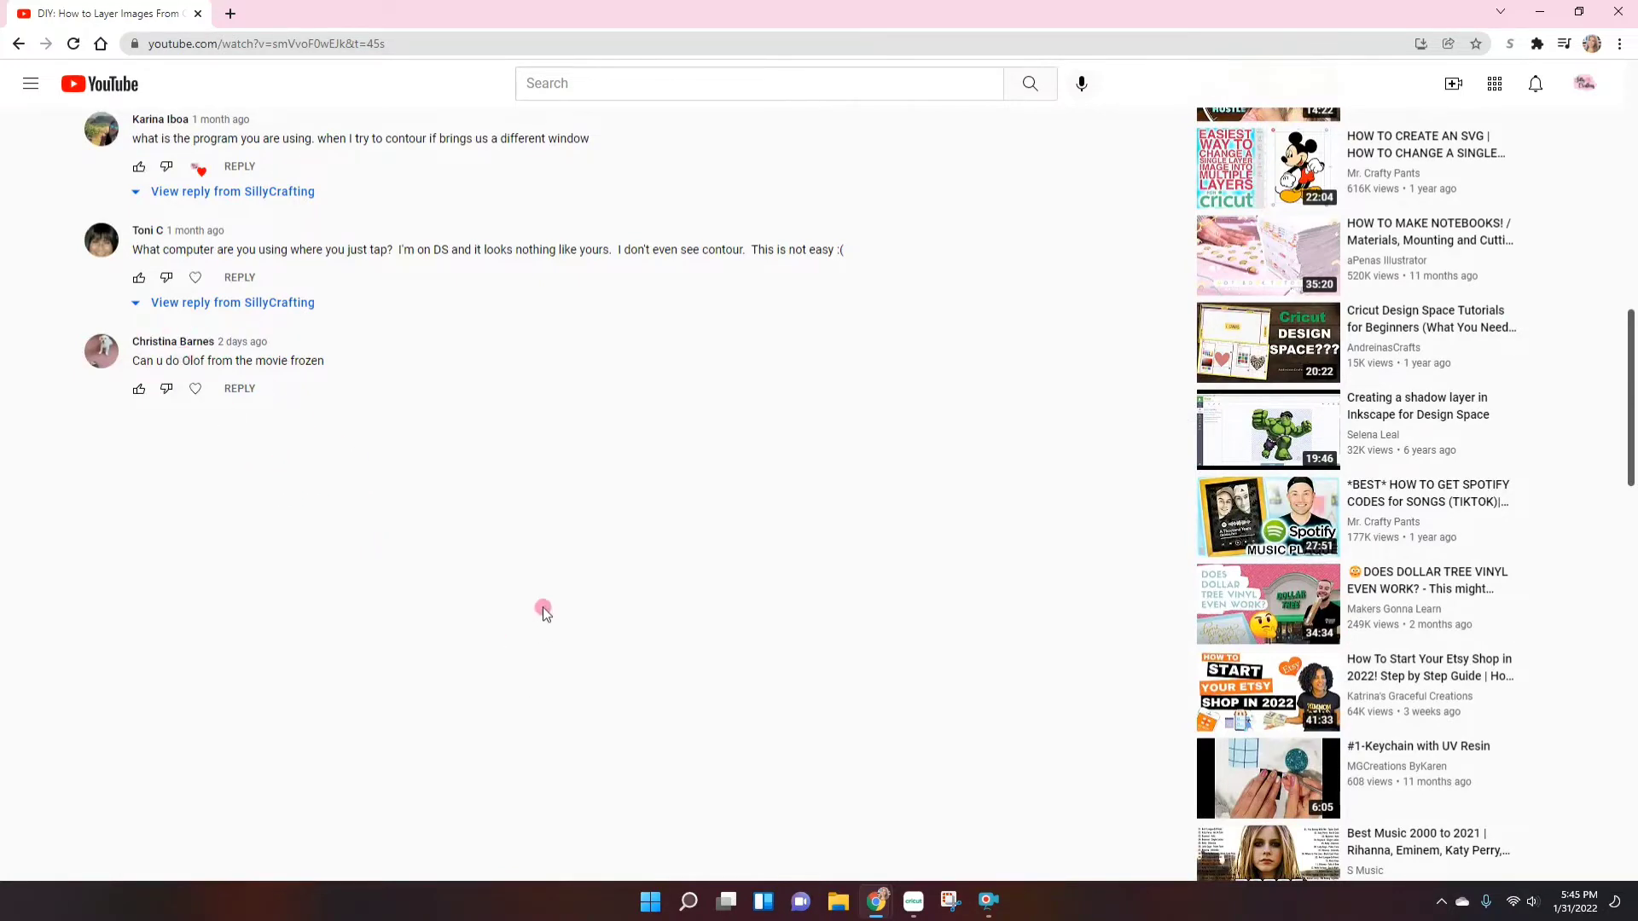
{"action": "scroll", "coordinate": [544, 613], "scroll_direction": "up", "scroll_amount": 12}
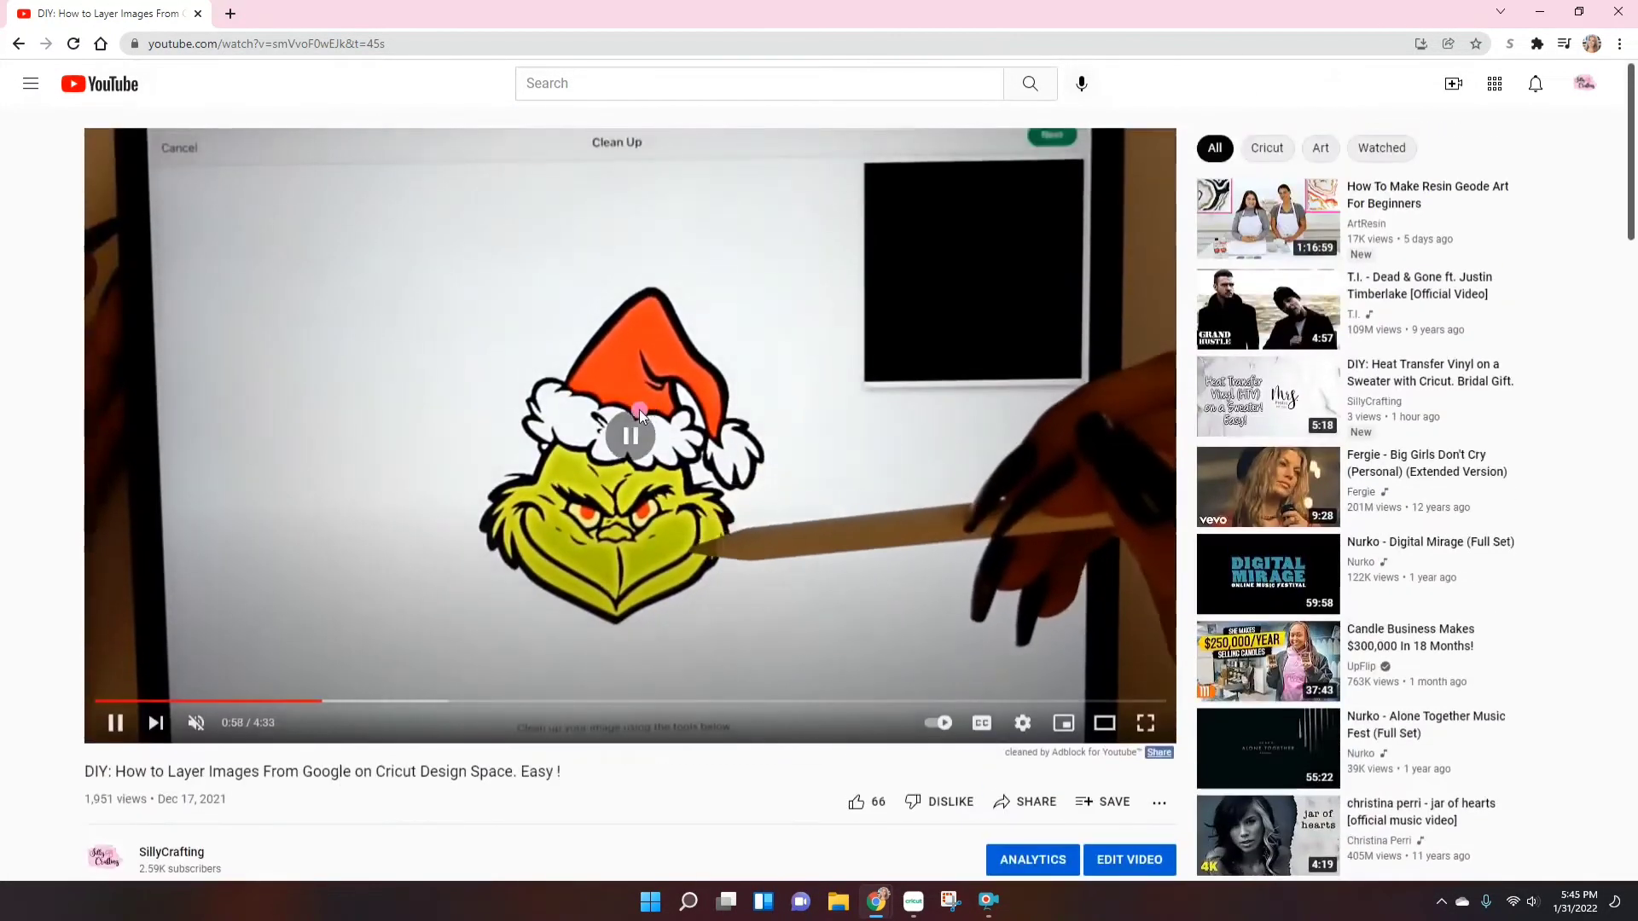
In a new tab, search Google Images for 'olaf frozen coloring' and browse the results
{"action": "left_click", "coordinate": [230, 13]}
{"action": "left_click", "coordinate": [705, 361]}
{"action": "type", "text": "olaf frozen"}
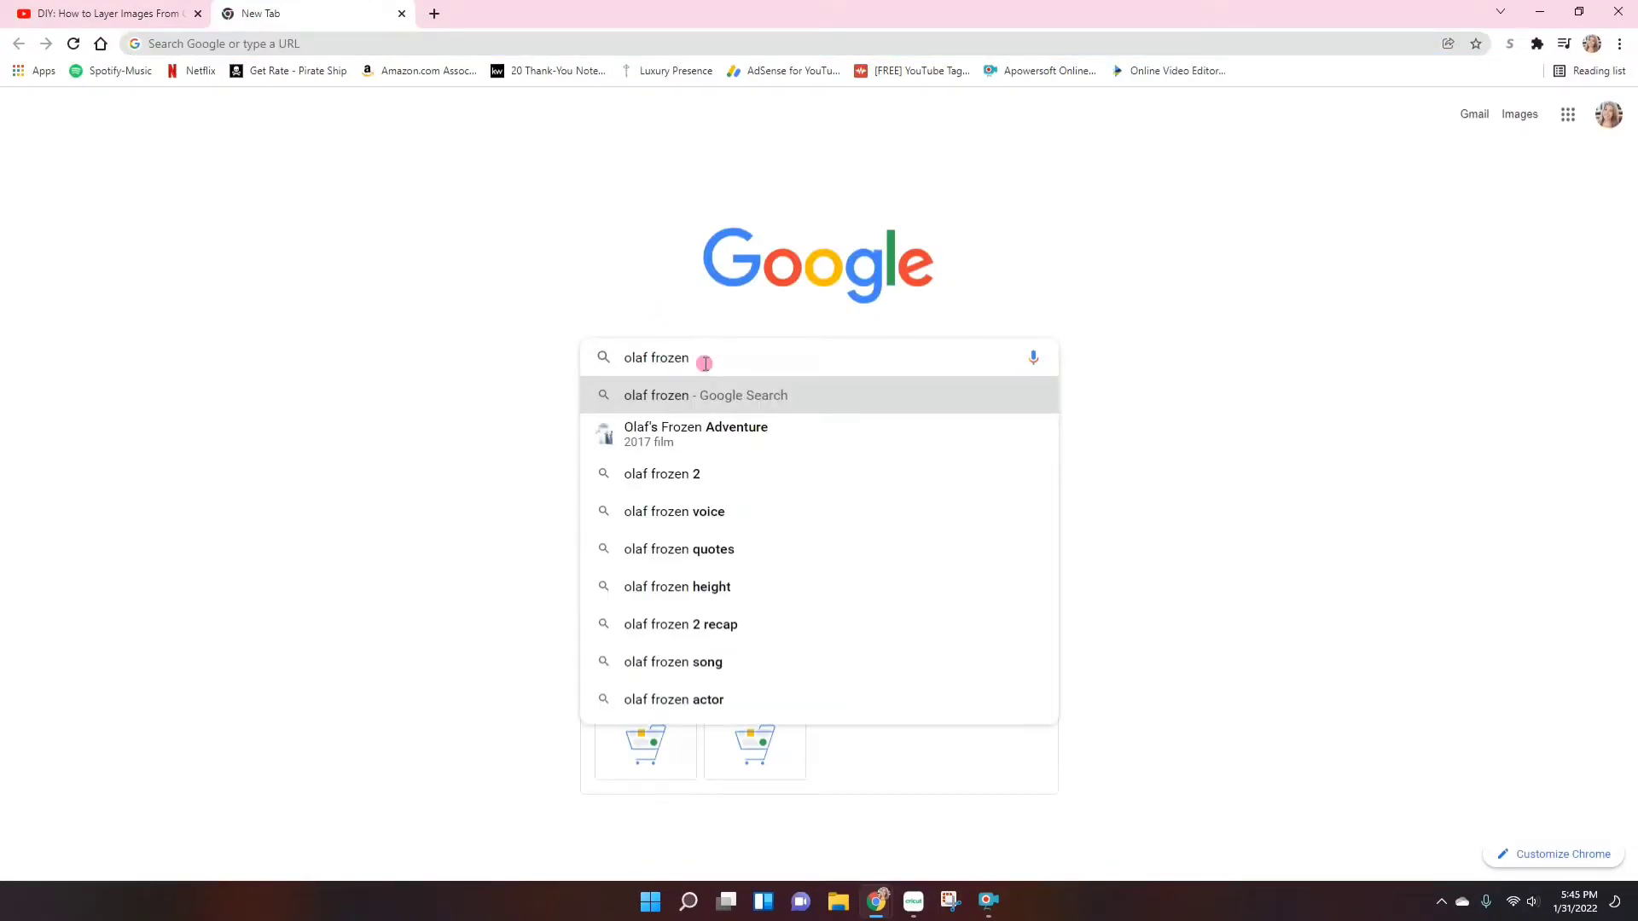
{"action": "type", "text": " coloring"}
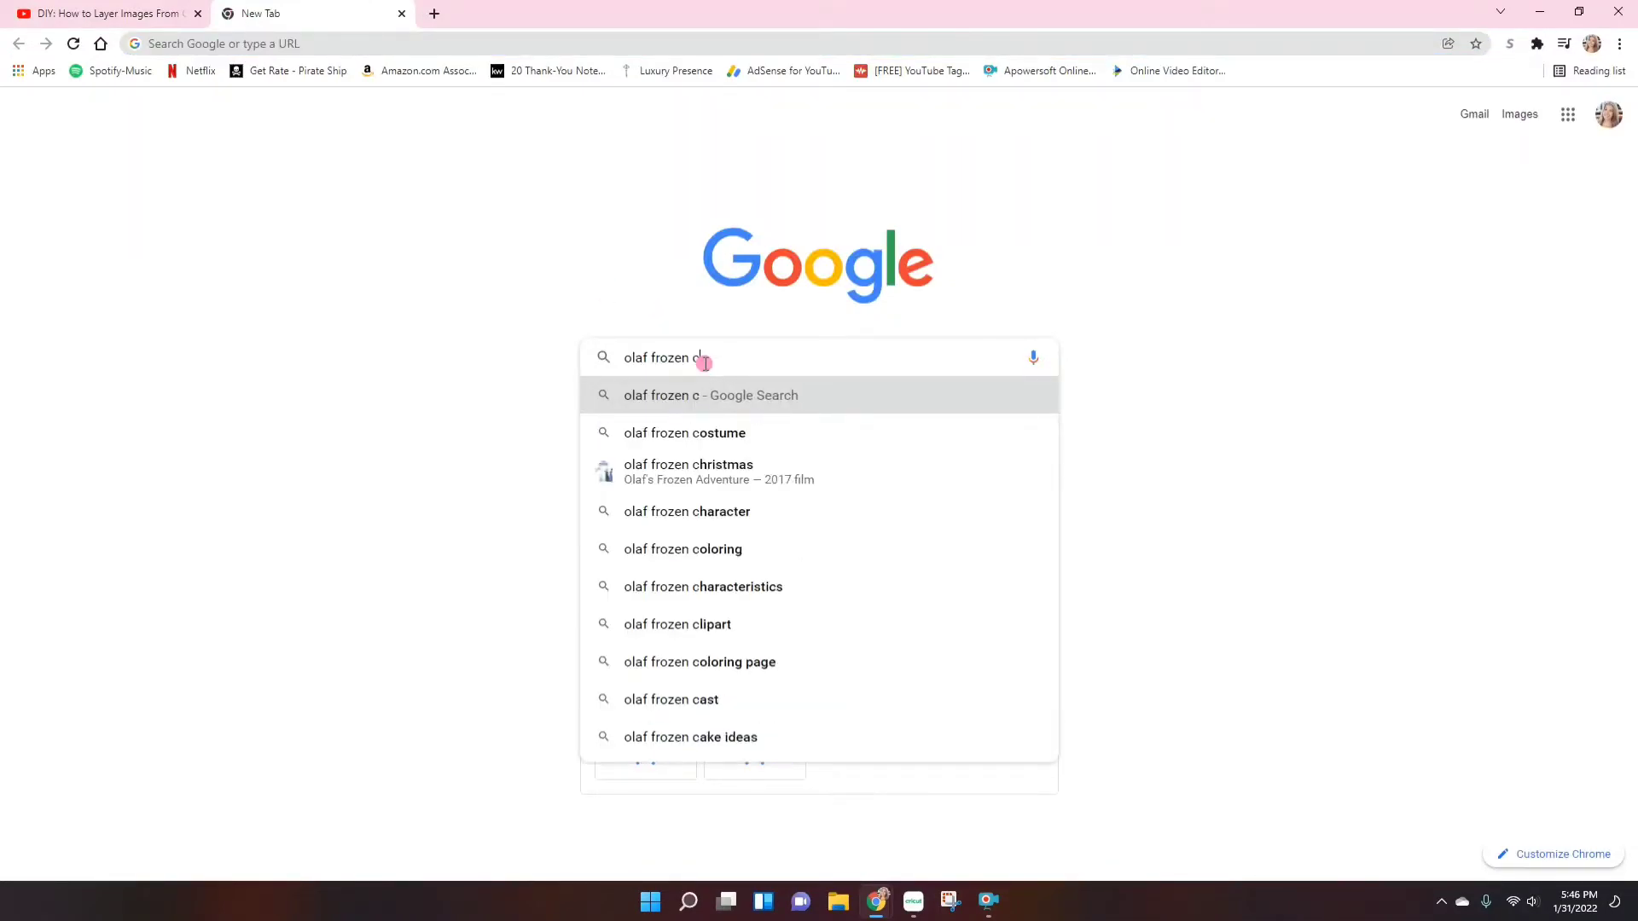
{"action": "left_click", "coordinate": [708, 432]}
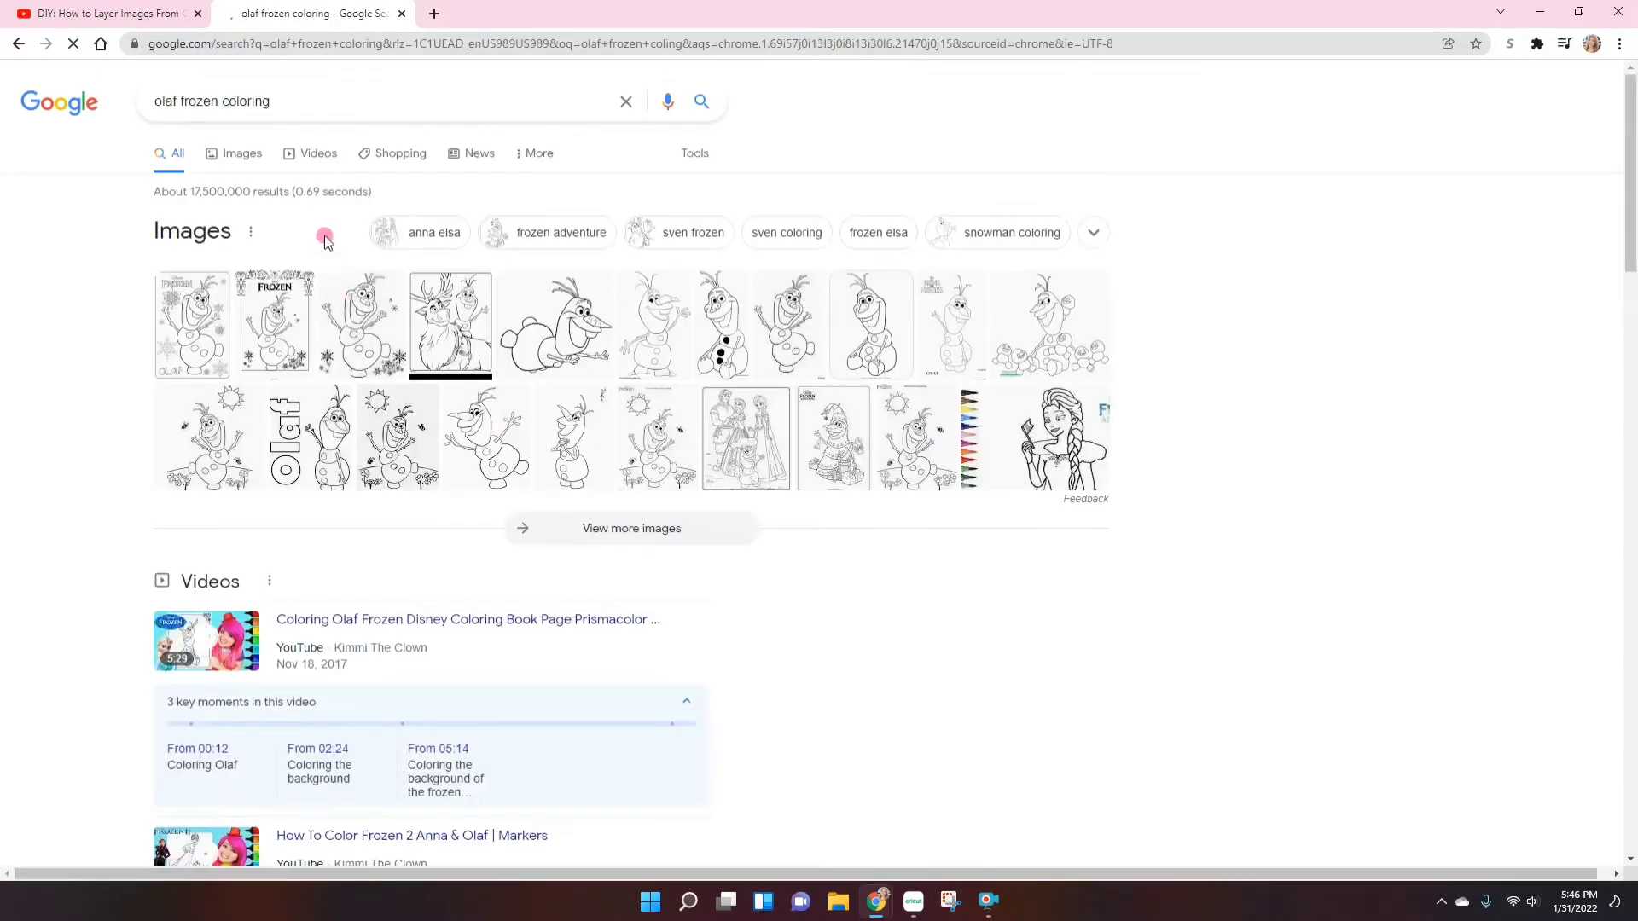
{"action": "left_click", "coordinate": [257, 152]}
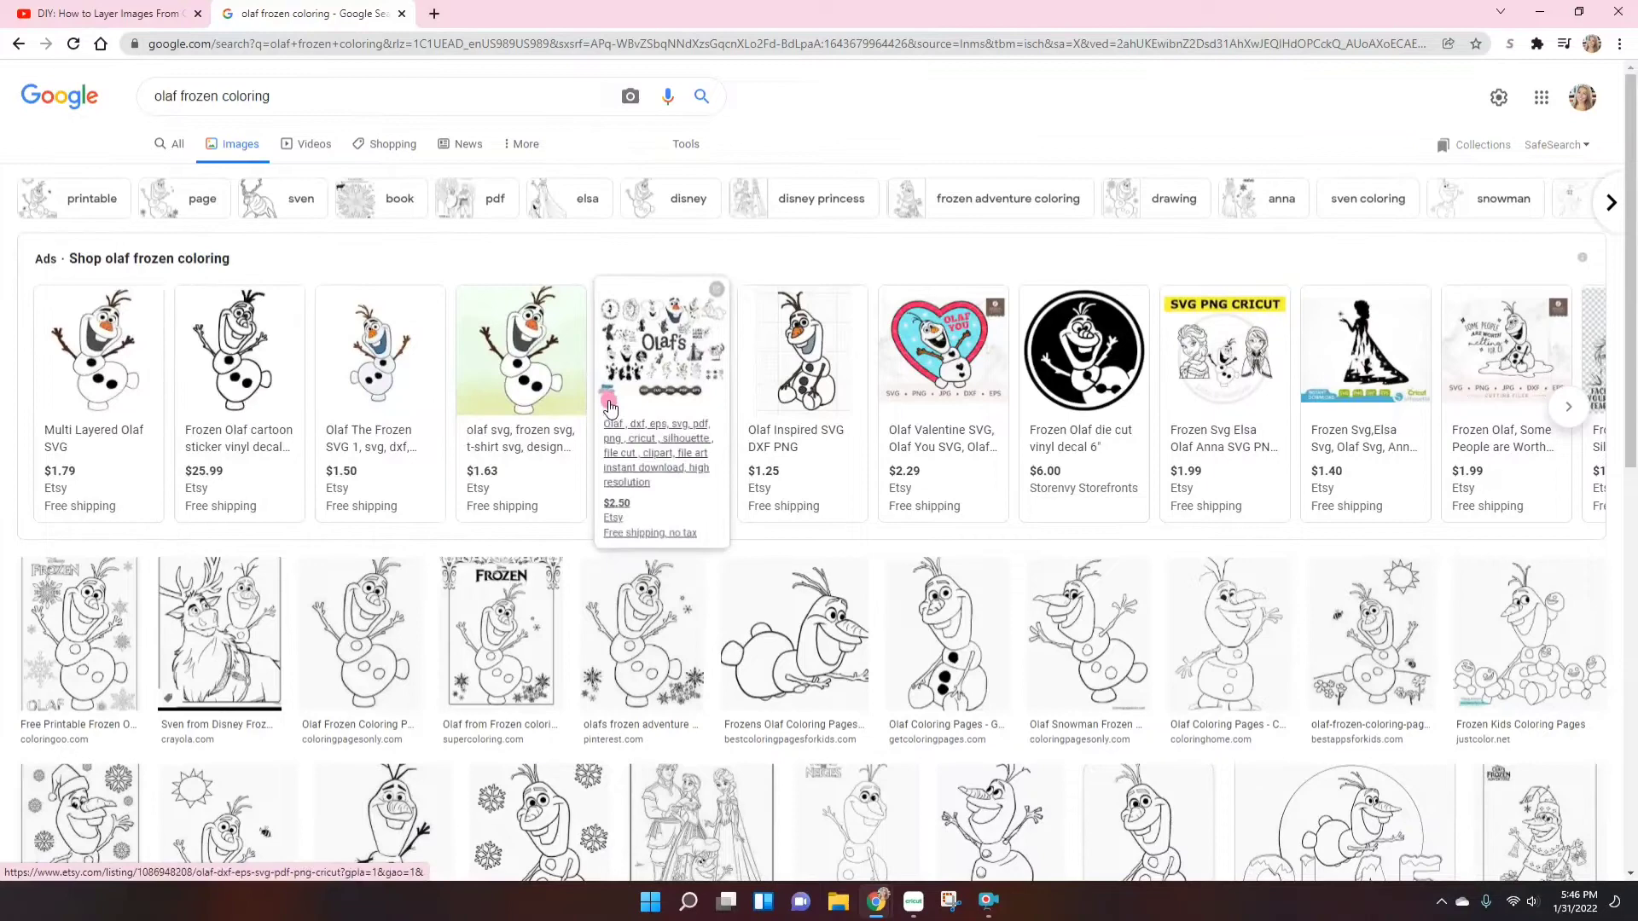
{"action": "scroll", "coordinate": [768, 597], "scroll_direction": "down", "scroll_amount": 3}
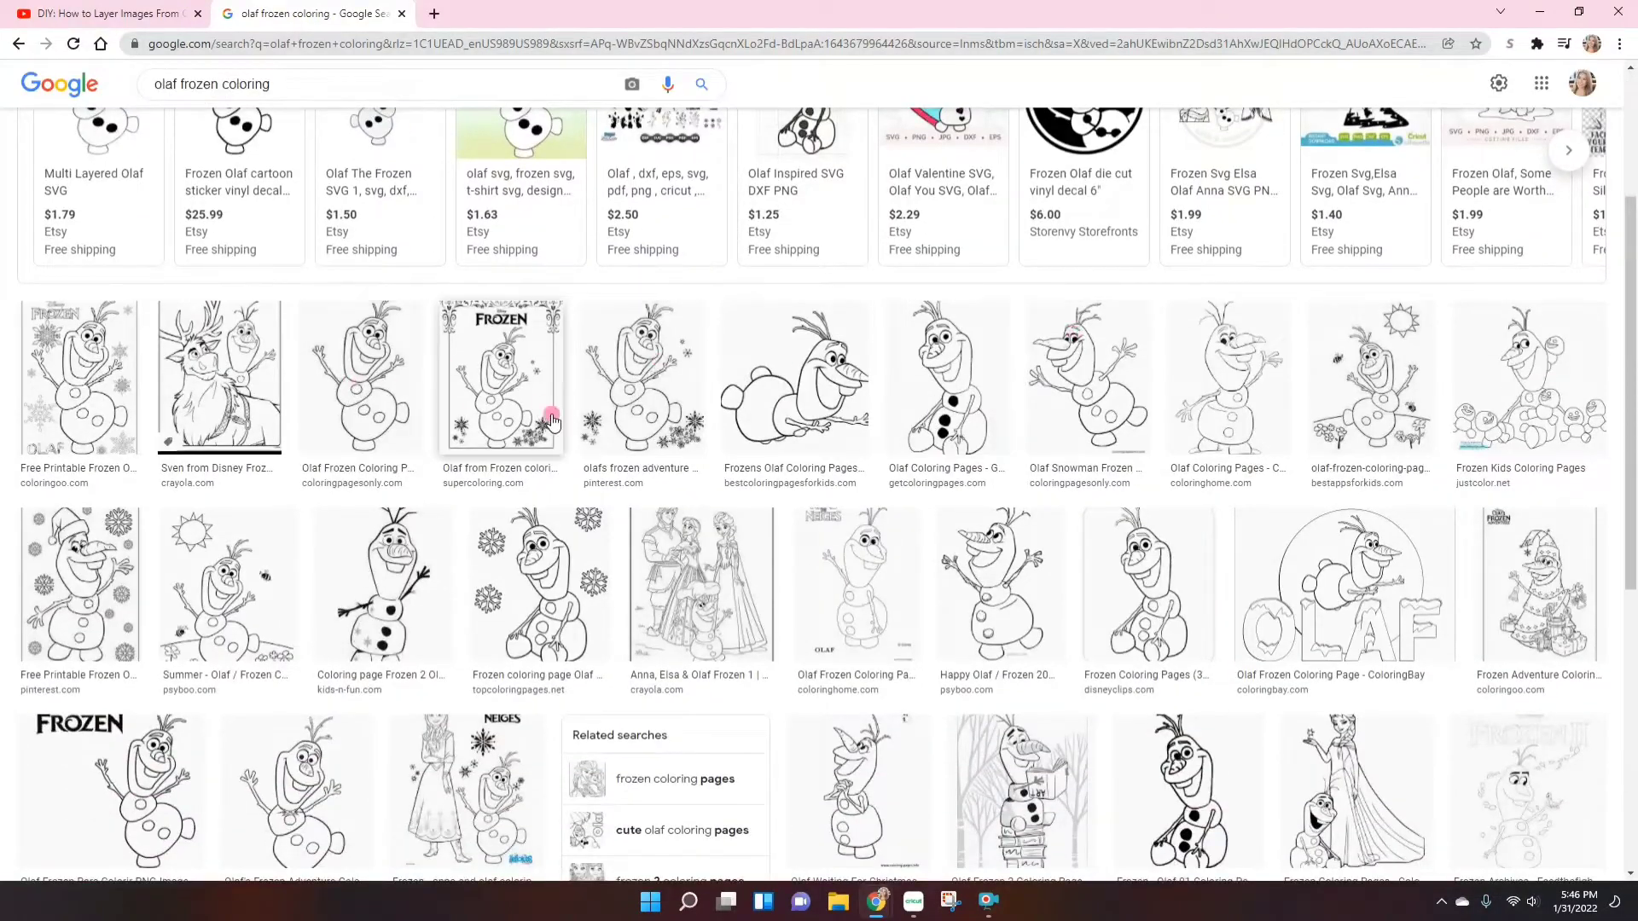
{"action": "scroll", "coordinate": [503, 384], "scroll_direction": "up", "scroll_amount": 2}
{"action": "scroll", "coordinate": [1033, 583], "scroll_direction": "down", "scroll_amount": 2}
{"action": "scroll", "coordinate": [1033, 583], "scroll_direction": "down", "scroll_amount": 2}
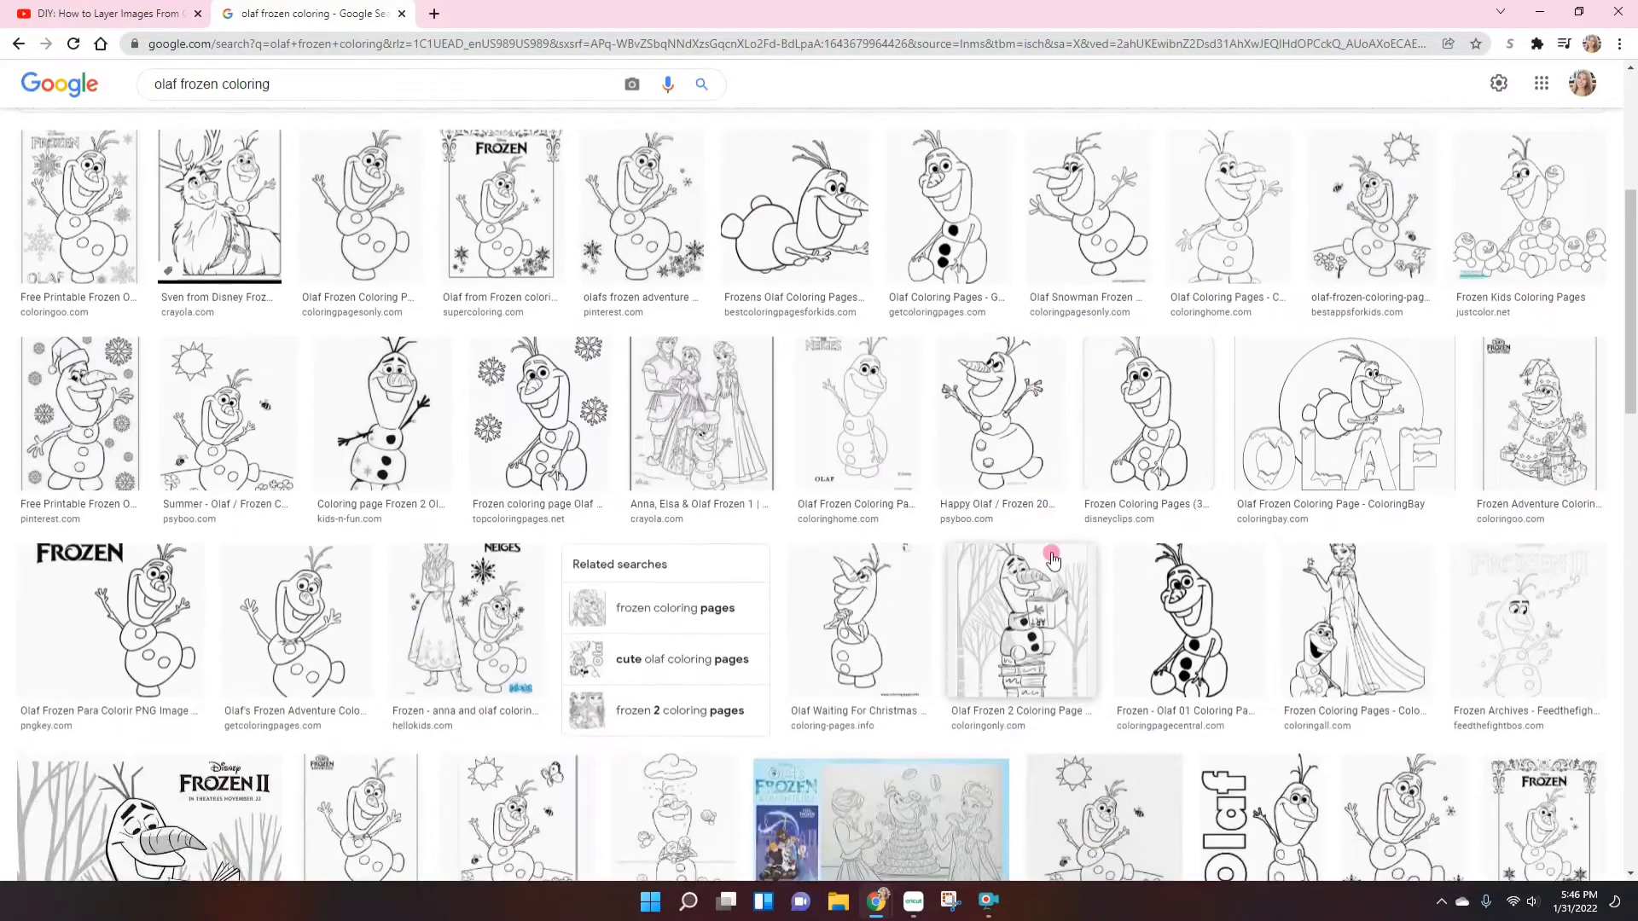
Save the dancing Olaf coloring picture to Pictures as Olaf-Frozen, then minimise Chrome
{"action": "left_click", "coordinate": [1175, 612]}
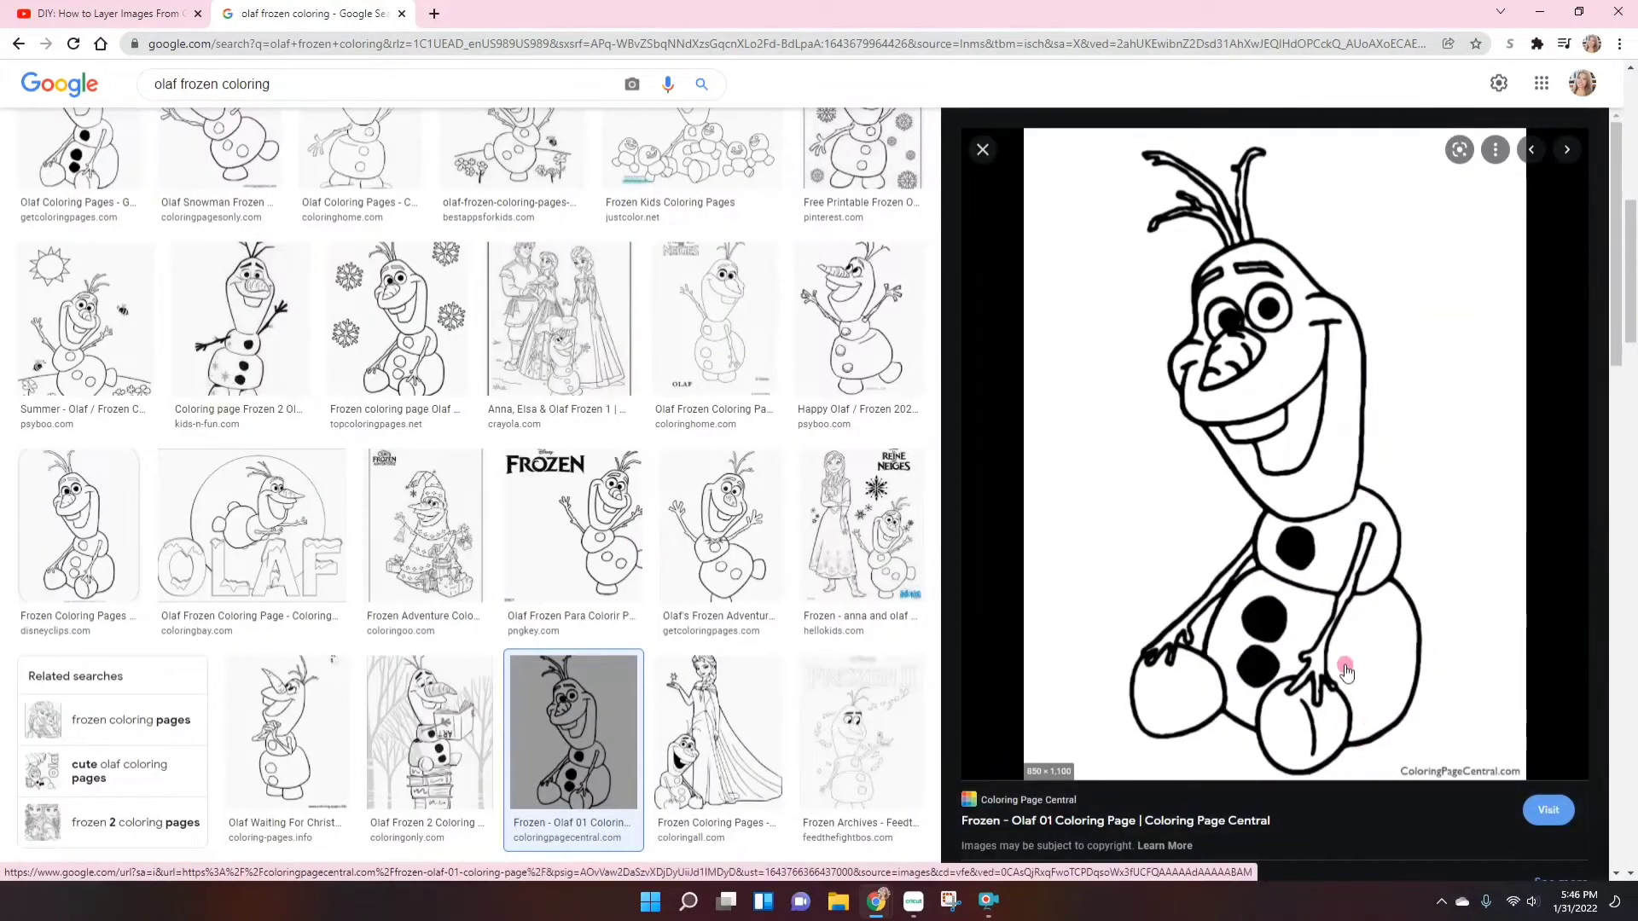
{"action": "left_click", "coordinate": [1142, 480]}
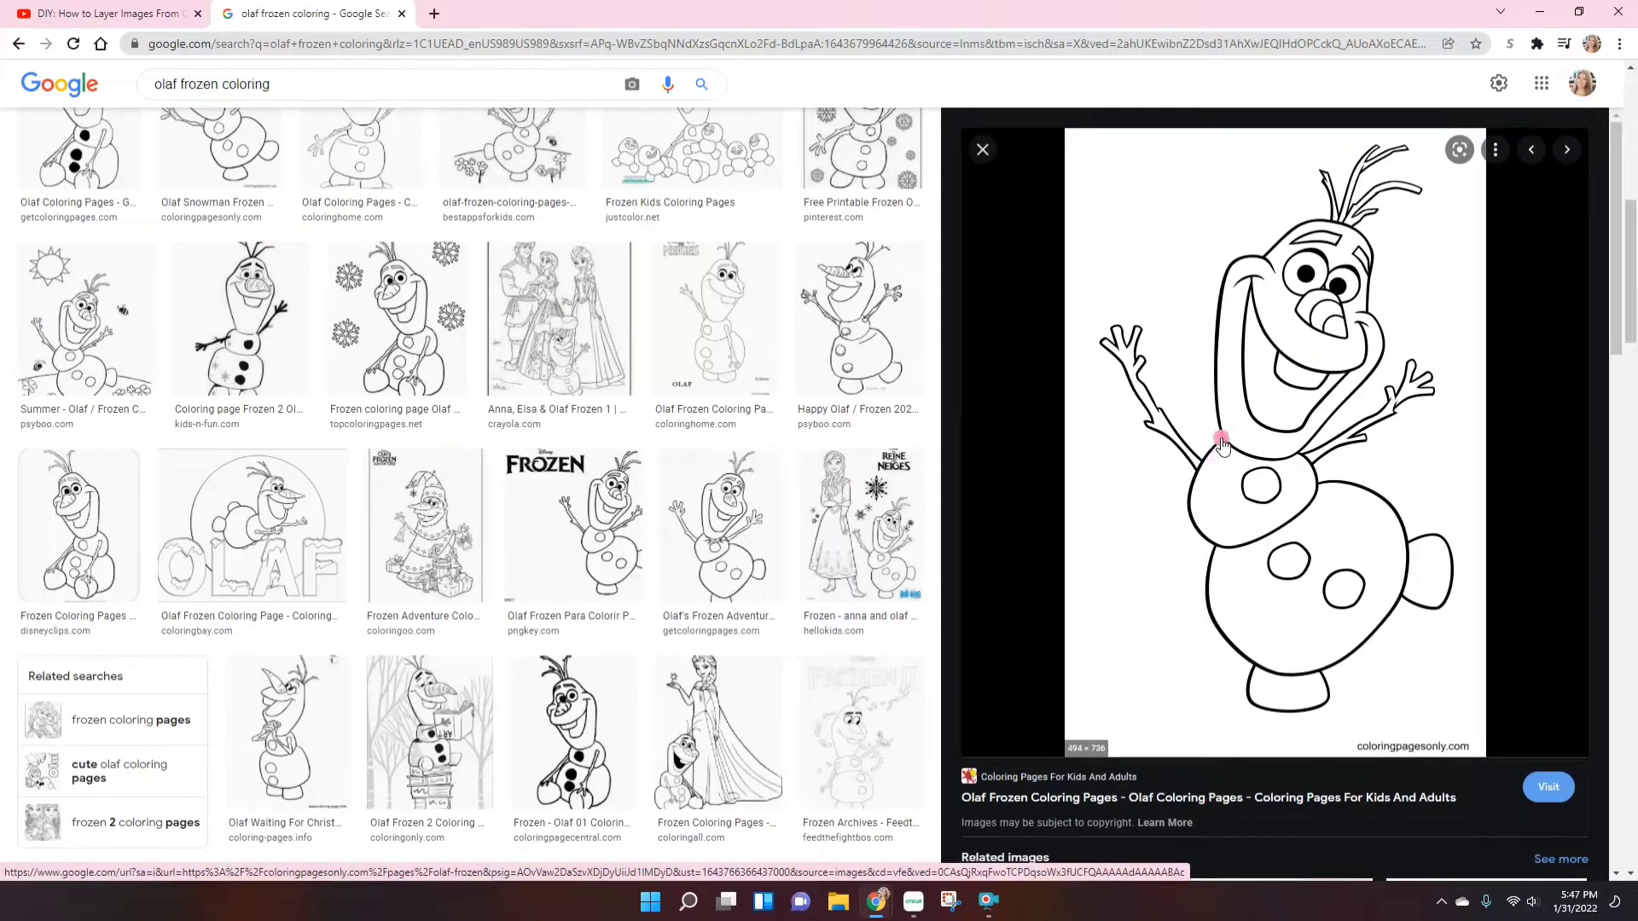
{"action": "right_click", "coordinate": [1230, 335]}
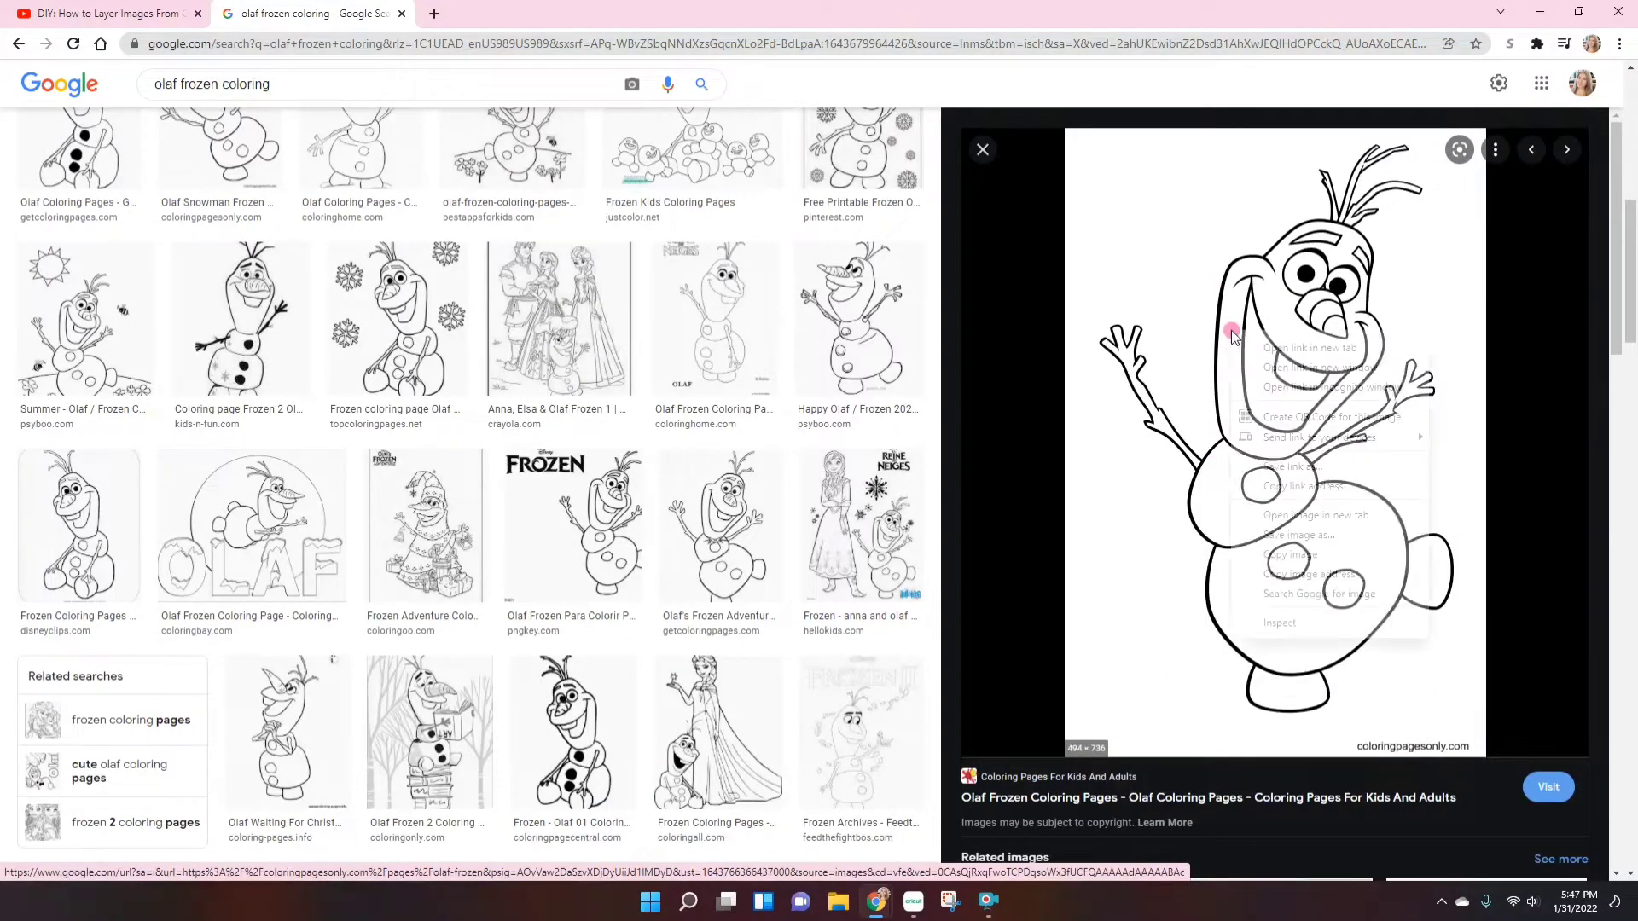
{"action": "left_click", "coordinate": [1293, 535]}
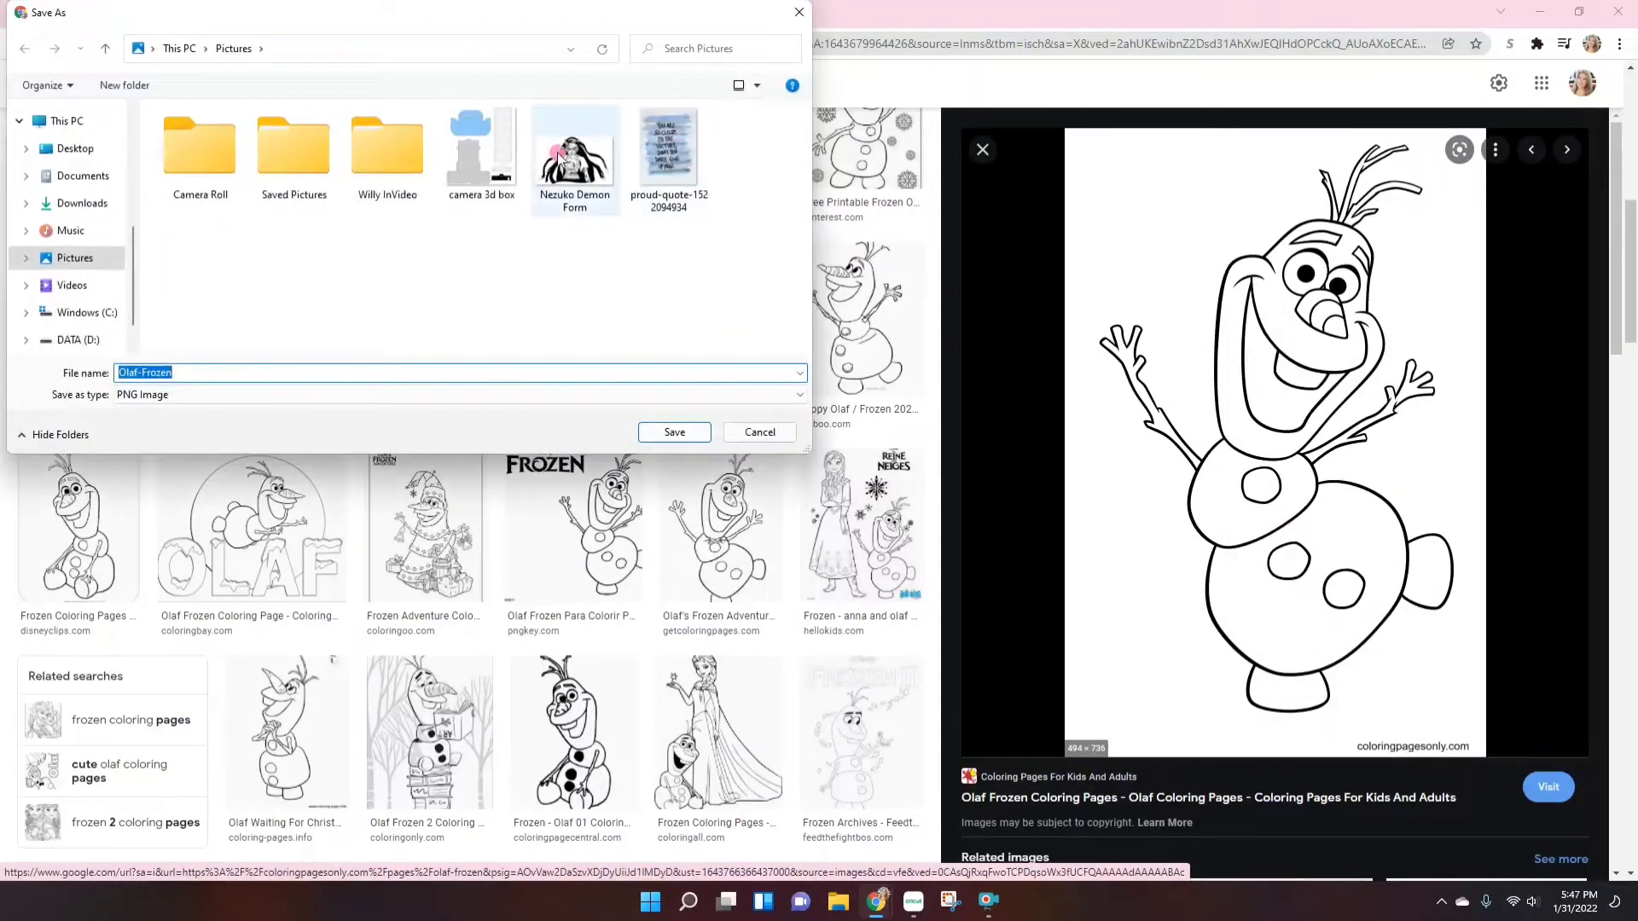
{"action": "left_click", "coordinate": [674, 433]}
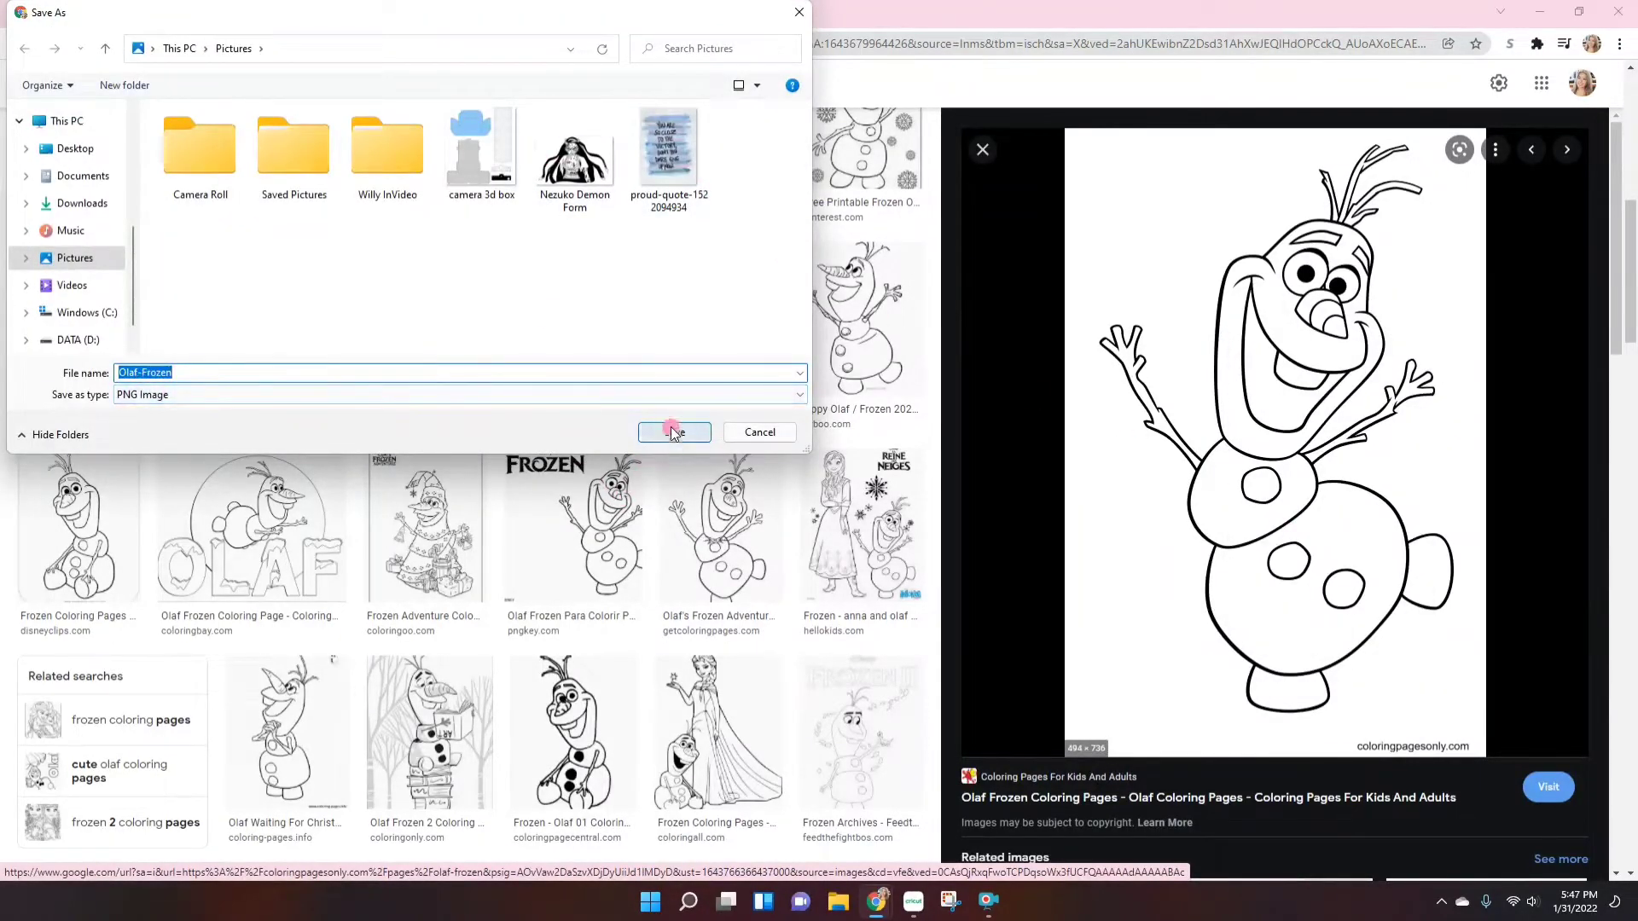
{"action": "left_click", "coordinate": [876, 901]}
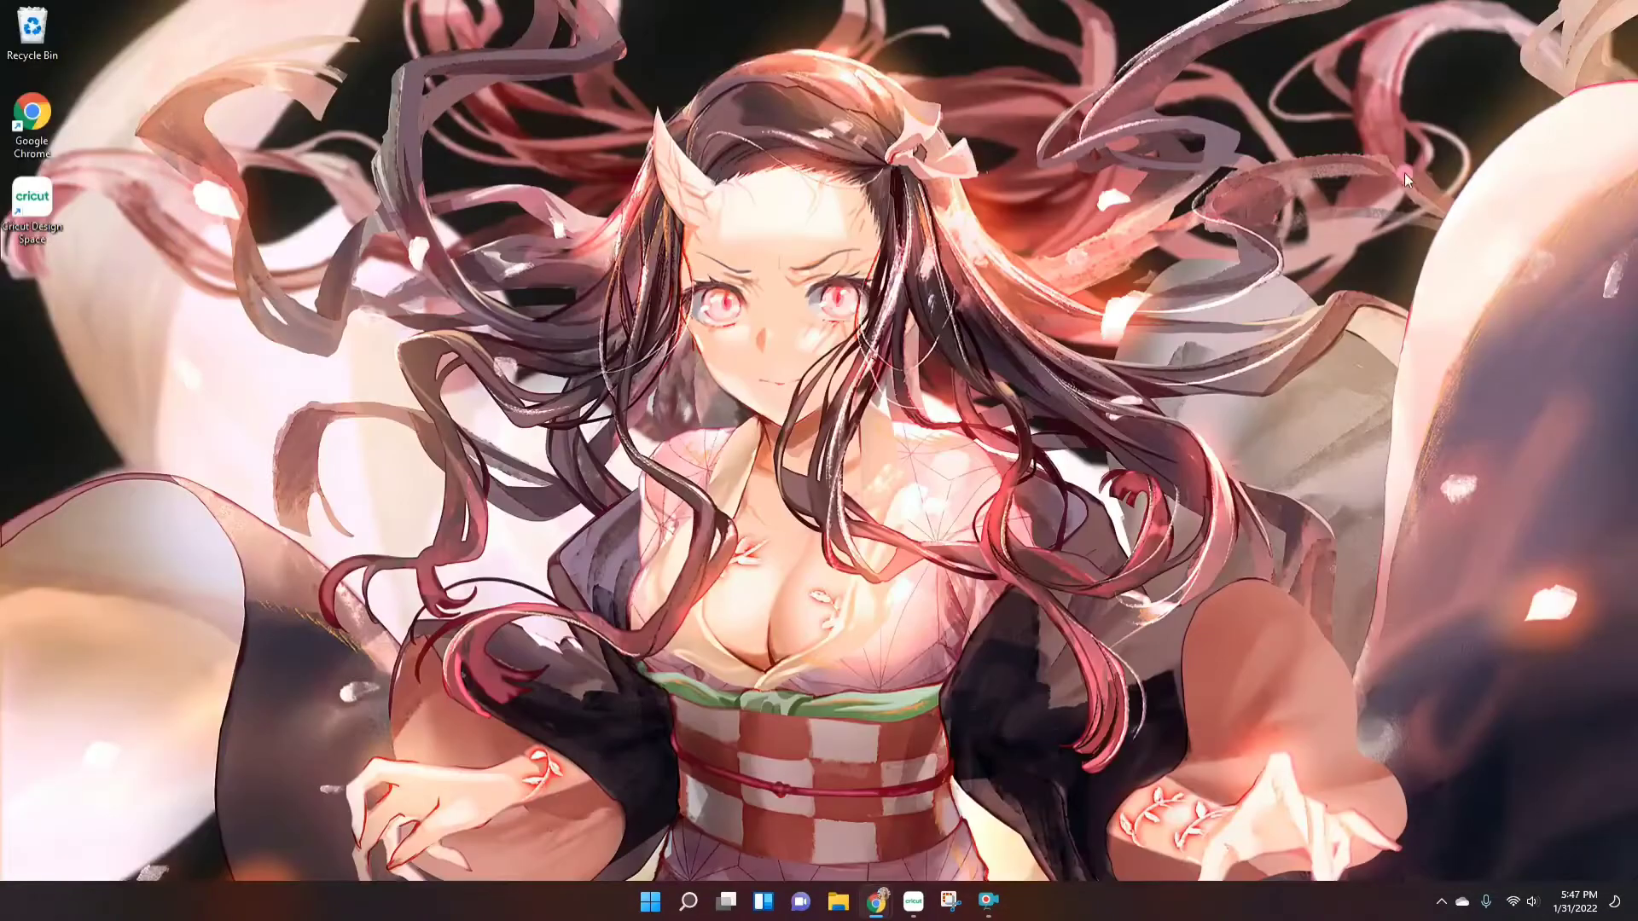
Upload Olaf-Frozen from Pictures into Design Space as a Complex image
{"action": "left_click", "coordinate": [913, 902]}
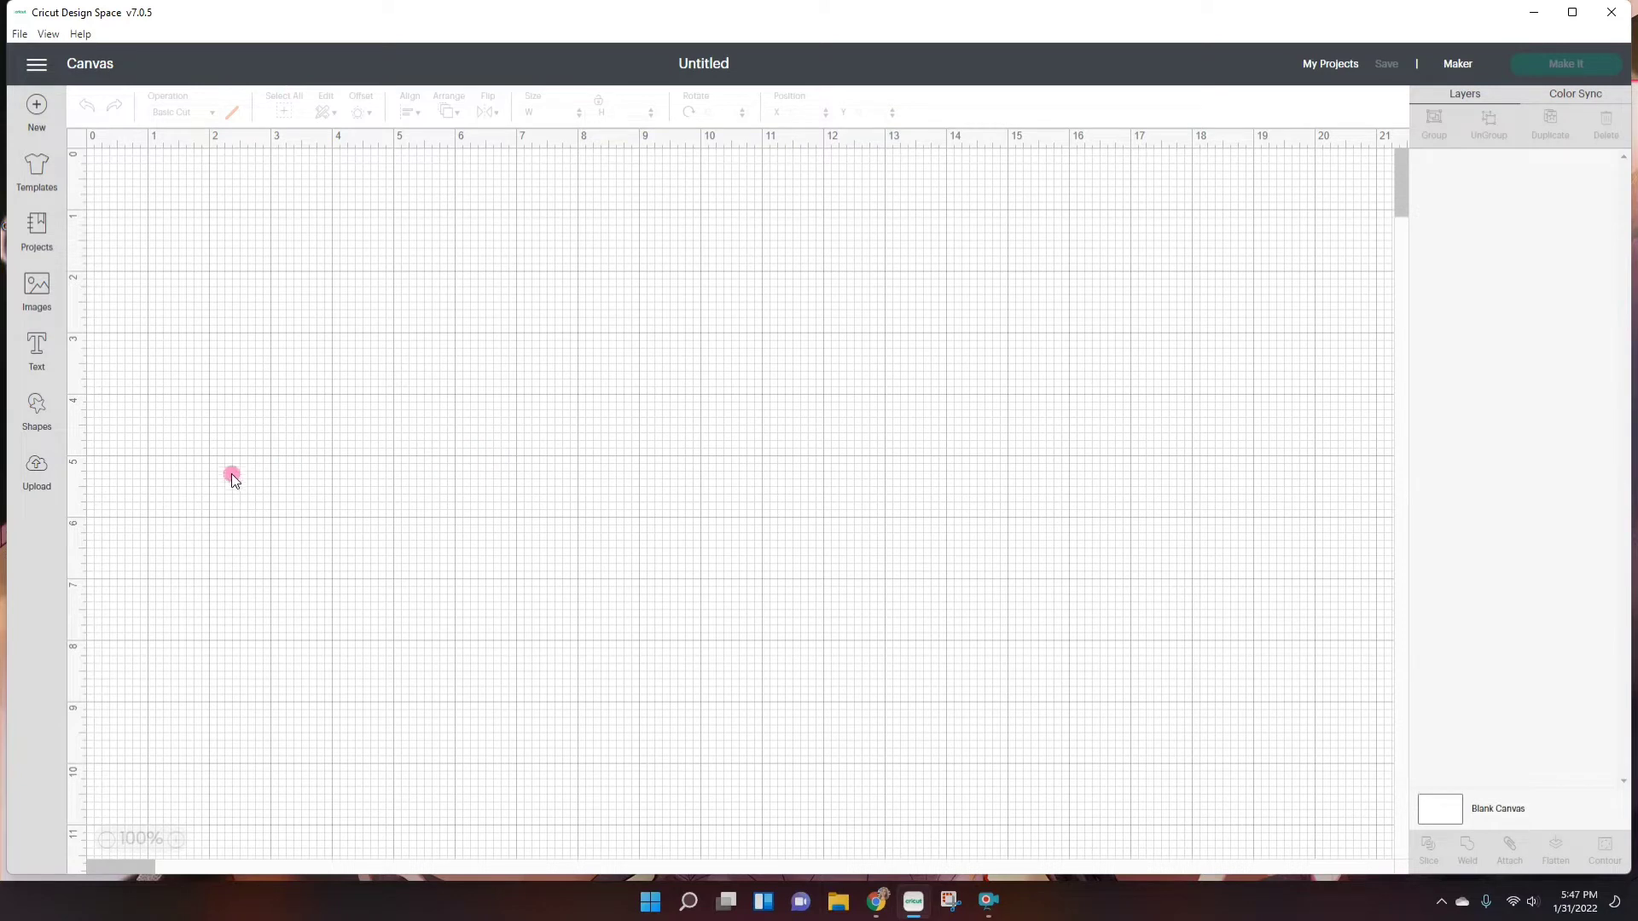
{"action": "left_click", "coordinate": [37, 469]}
{"action": "left_click", "coordinate": [452, 445]}
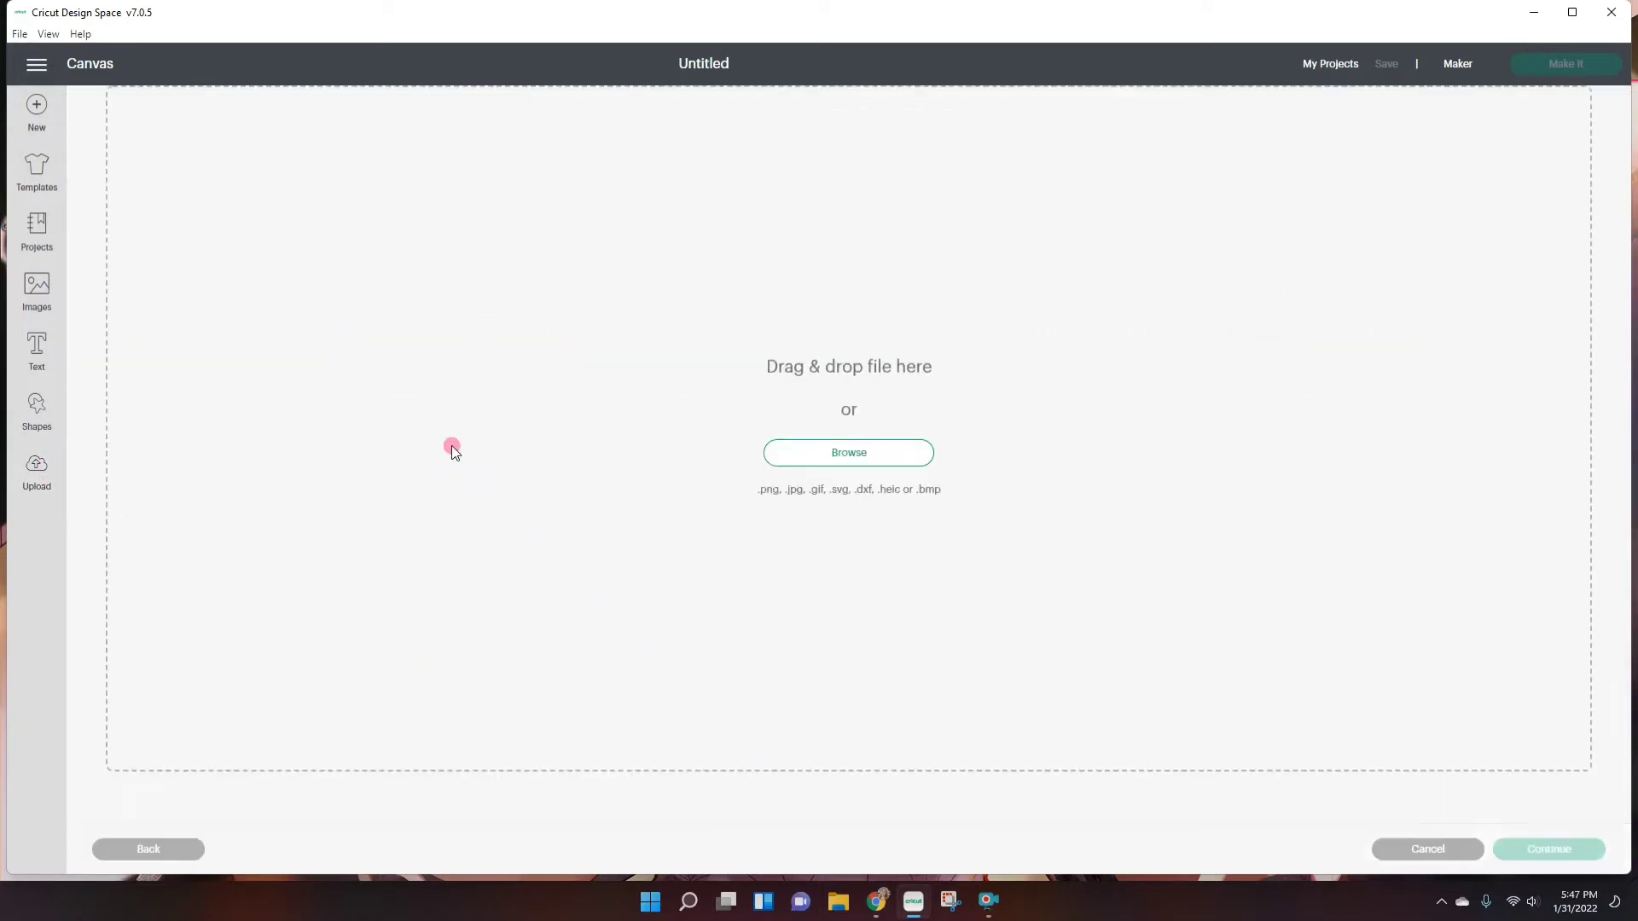
{"action": "left_click", "coordinate": [907, 456]}
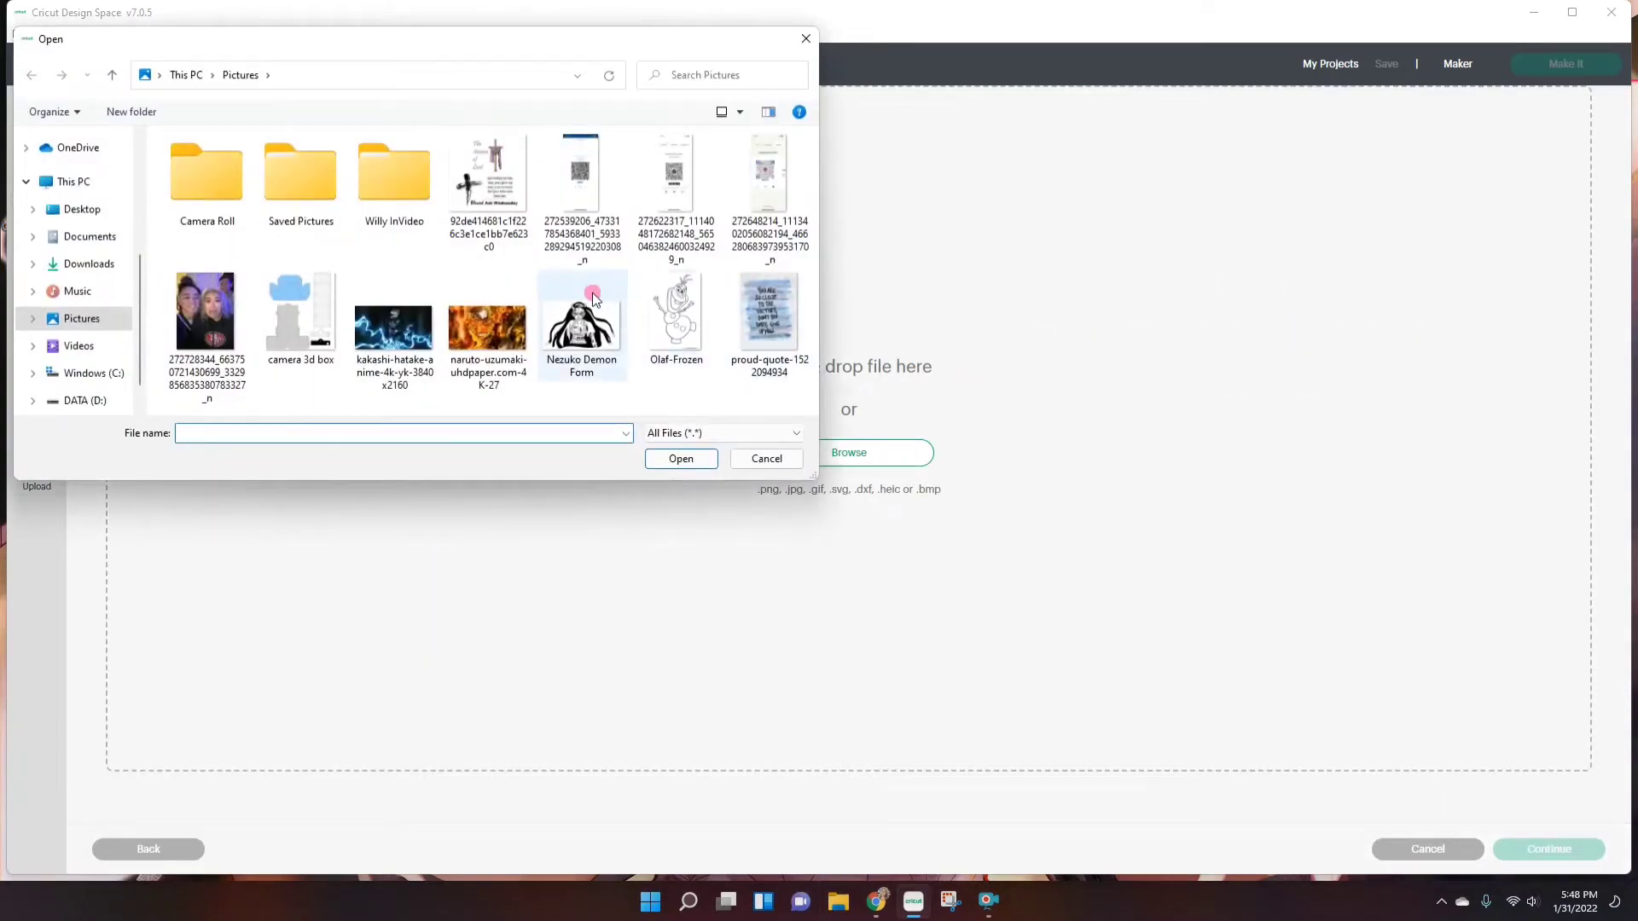
{"action": "double_click", "coordinate": [678, 314]}
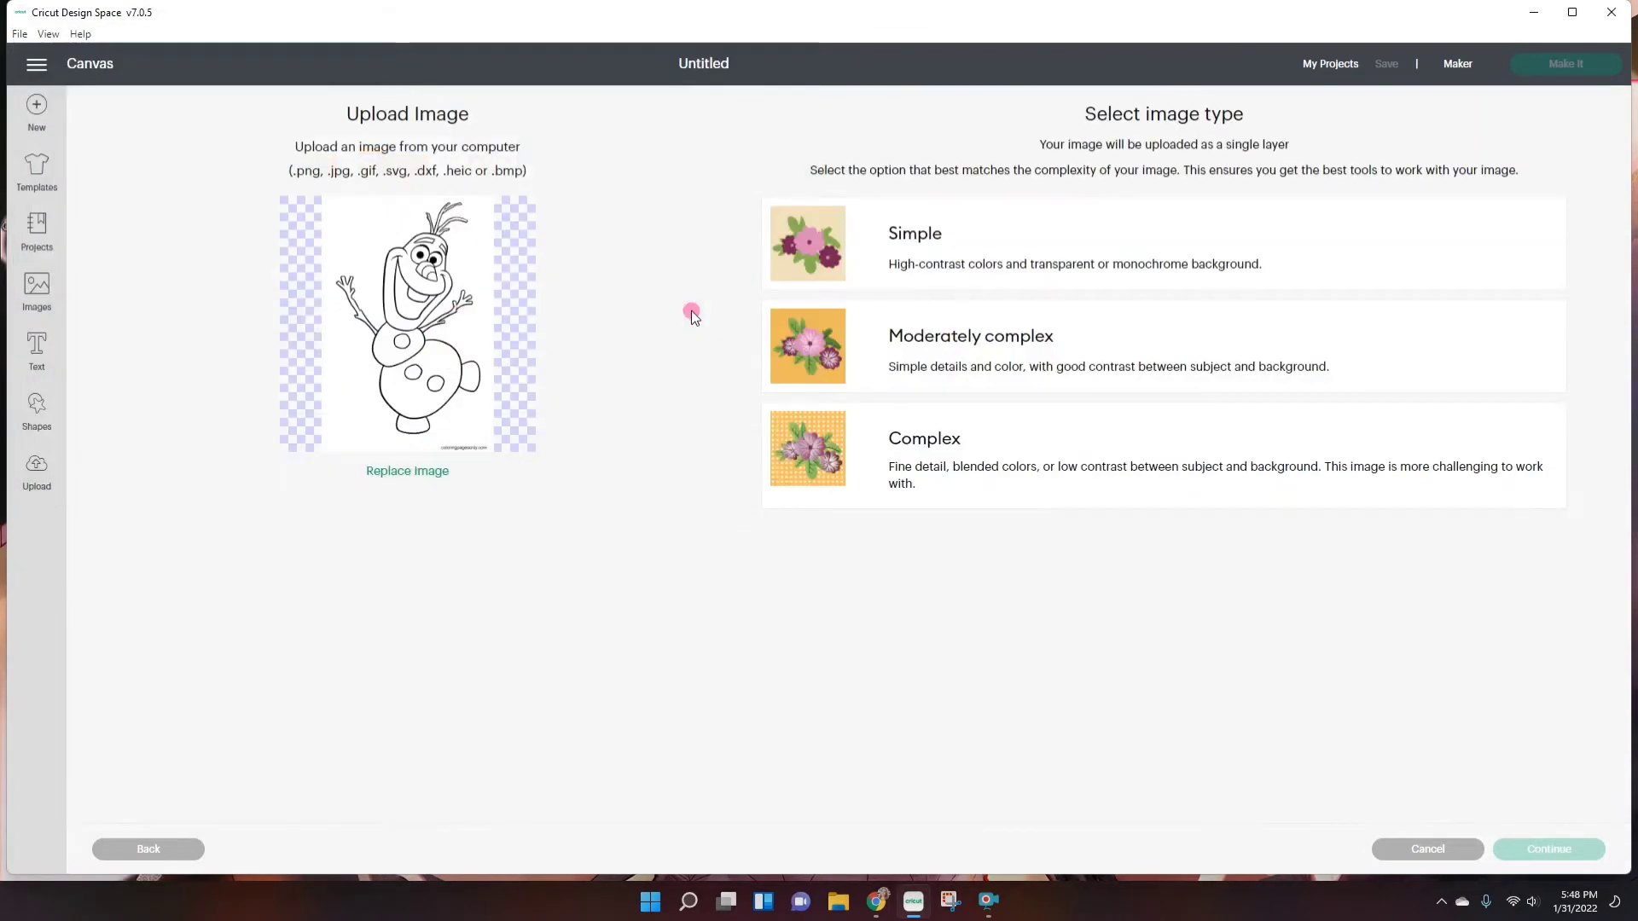
{"action": "left_click", "coordinate": [954, 459]}
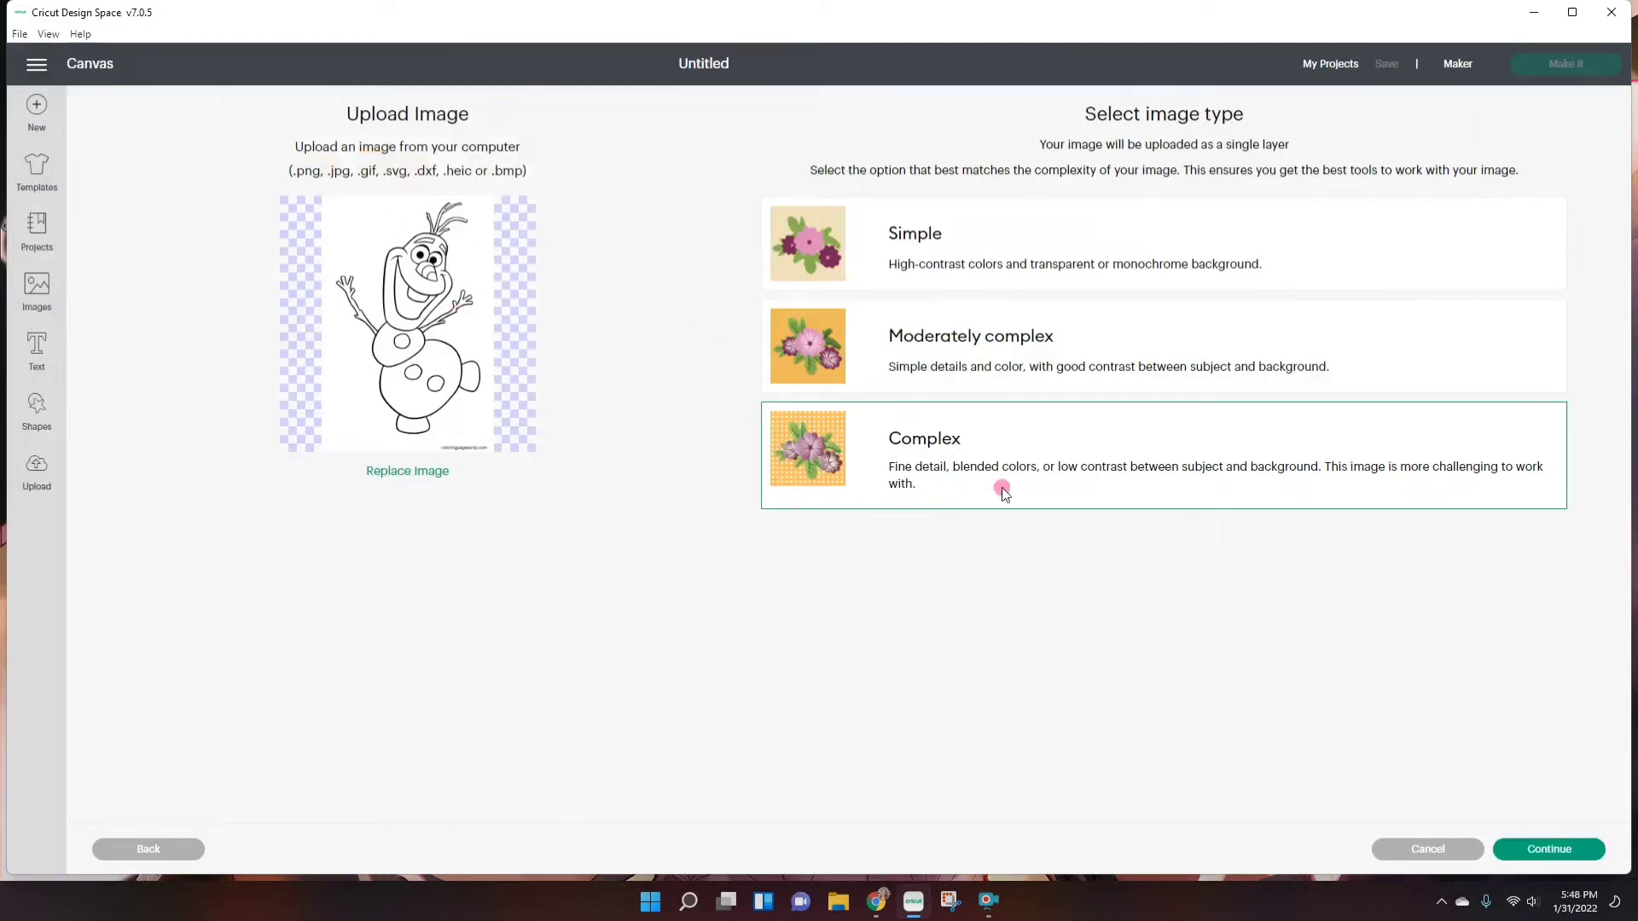
{"action": "left_click", "coordinate": [1572, 853]}
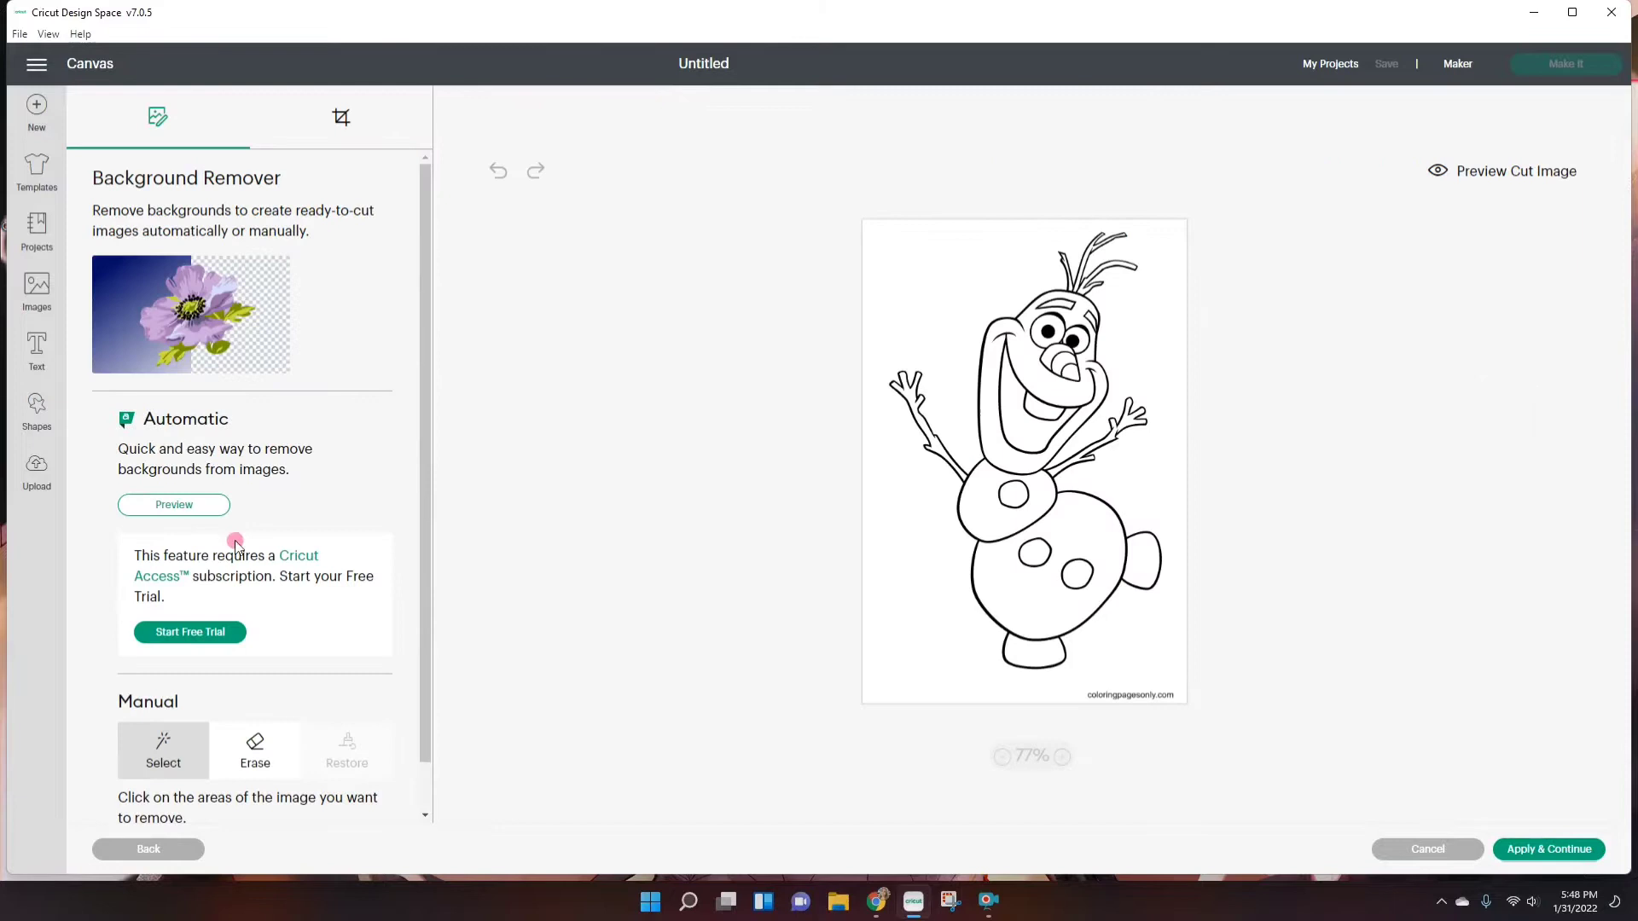
Remove the white background around Olaf with Manual Select
{"action": "scroll", "coordinate": [213, 512], "scroll_direction": "down", "scroll_amount": 2}
{"action": "scroll", "coordinate": [189, 768], "scroll_direction": "down", "scroll_amount": 1}
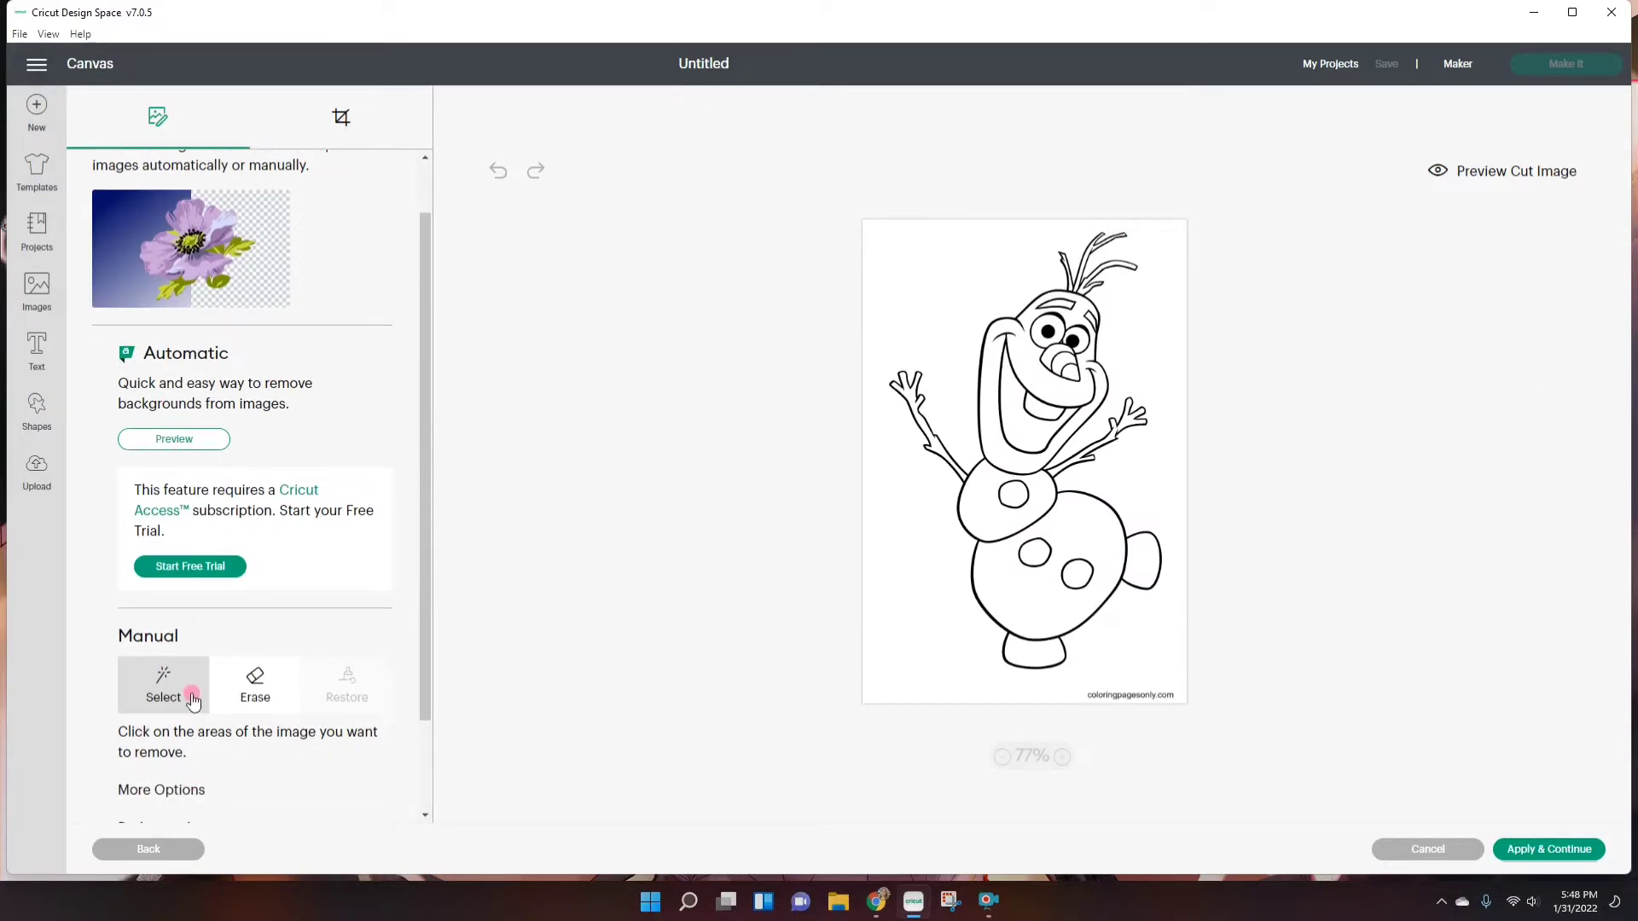
{"action": "scroll", "coordinate": [181, 738], "scroll_direction": "down", "scroll_amount": 3}
{"action": "left_click", "coordinate": [137, 808]}
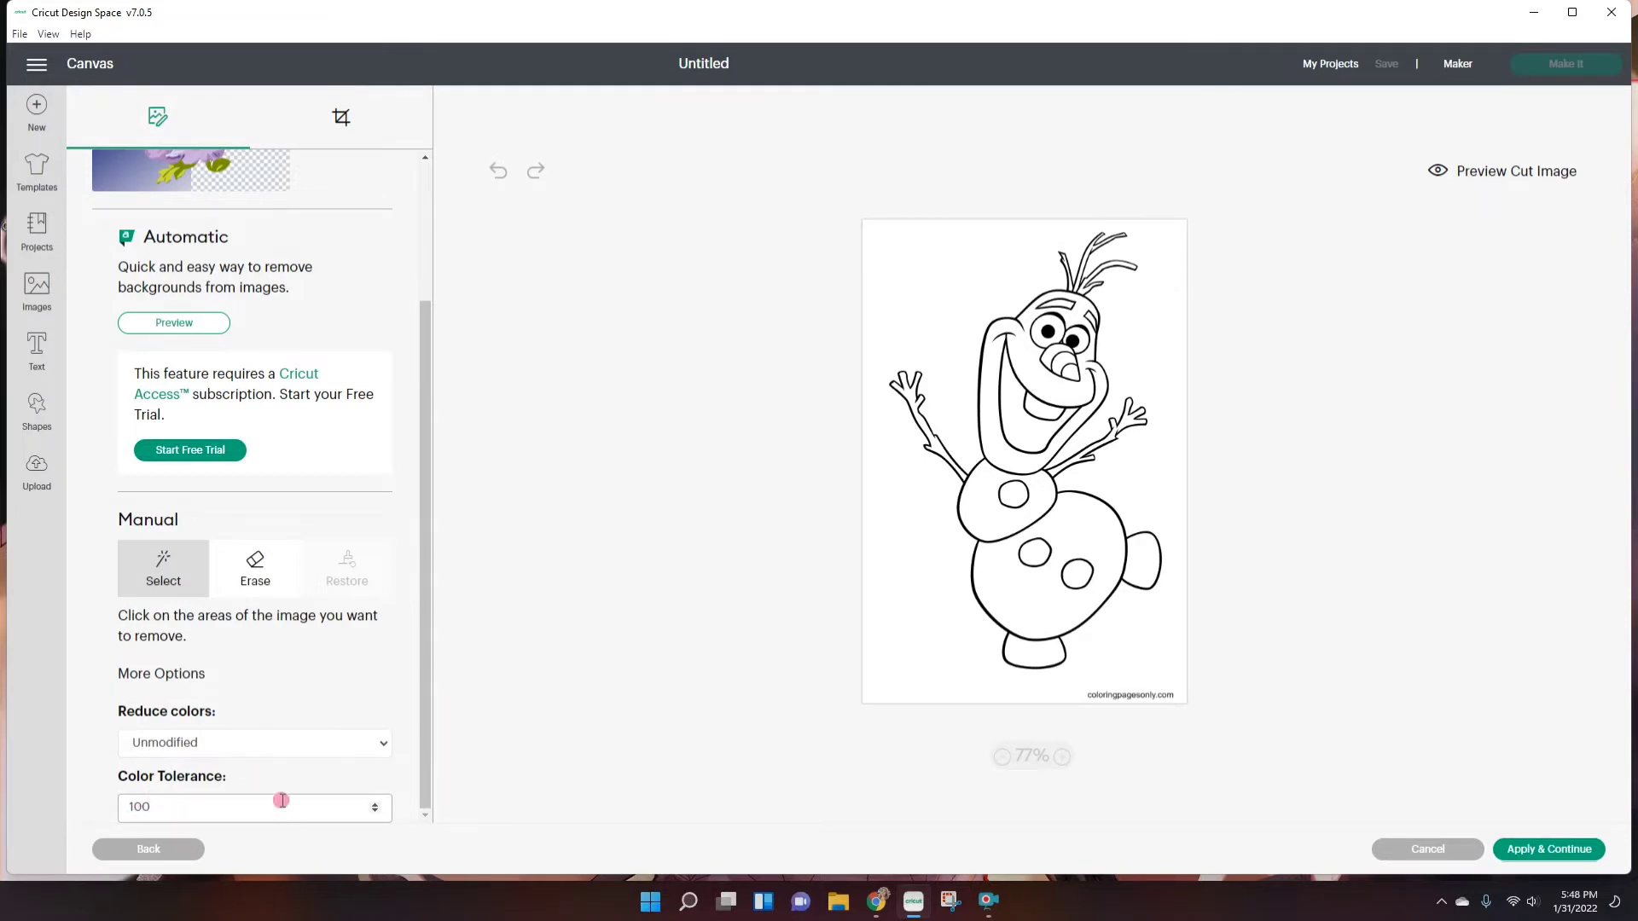
{"action": "left_click", "coordinate": [907, 292]}
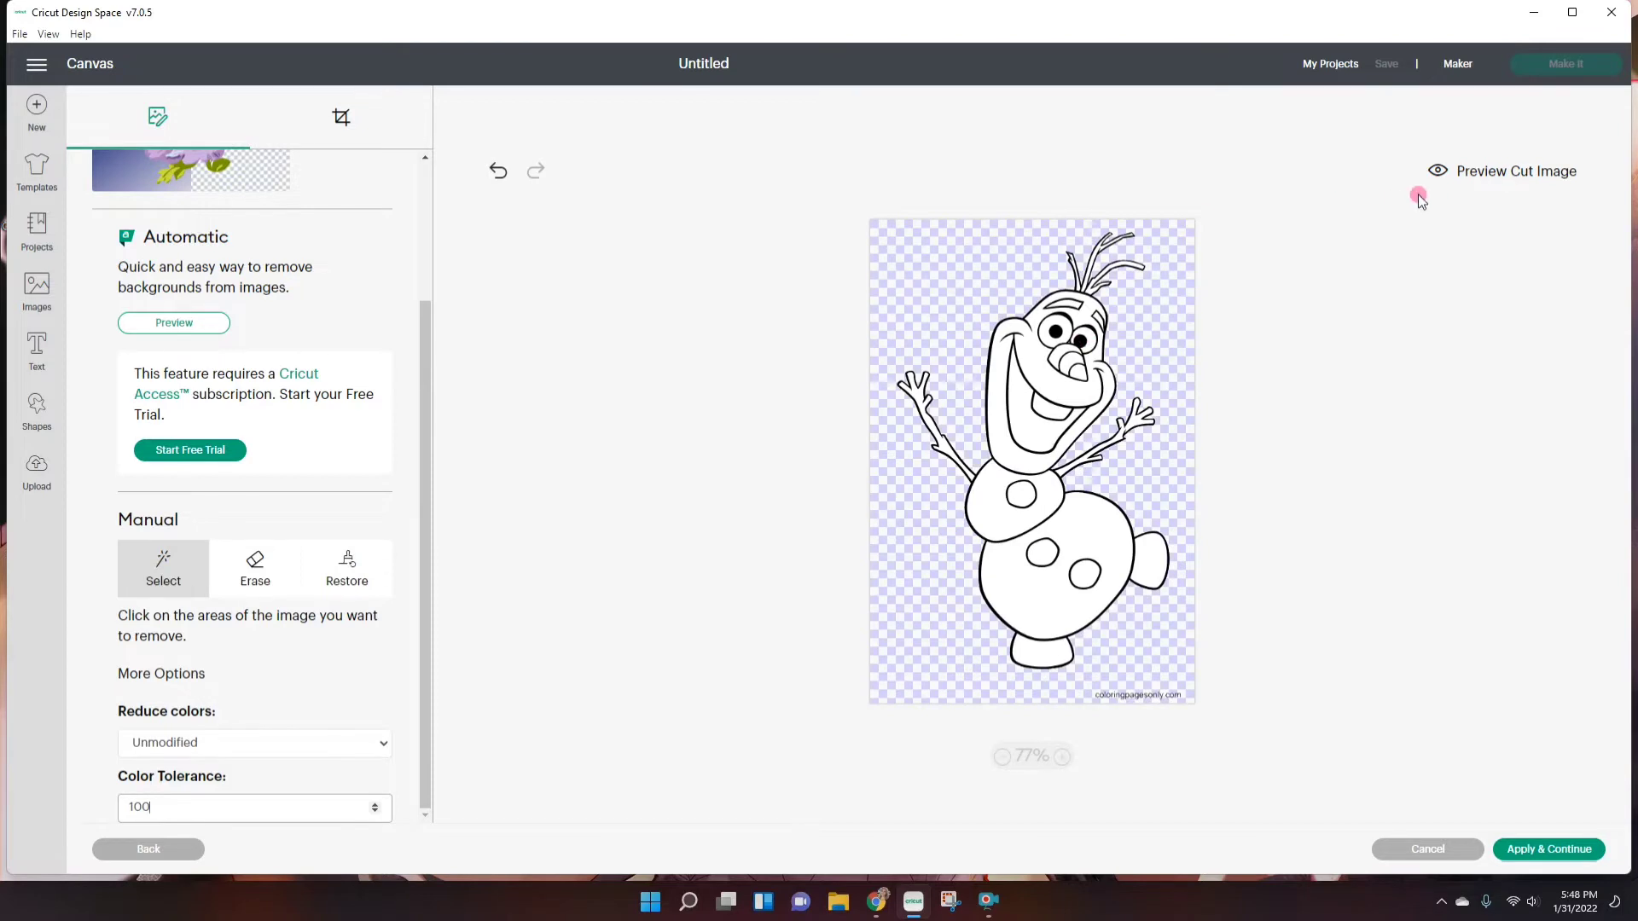
Clear the white fill inside Olaf's face, left eye and mouth, checking the cut preview
{"action": "left_click", "coordinate": [1437, 170]}
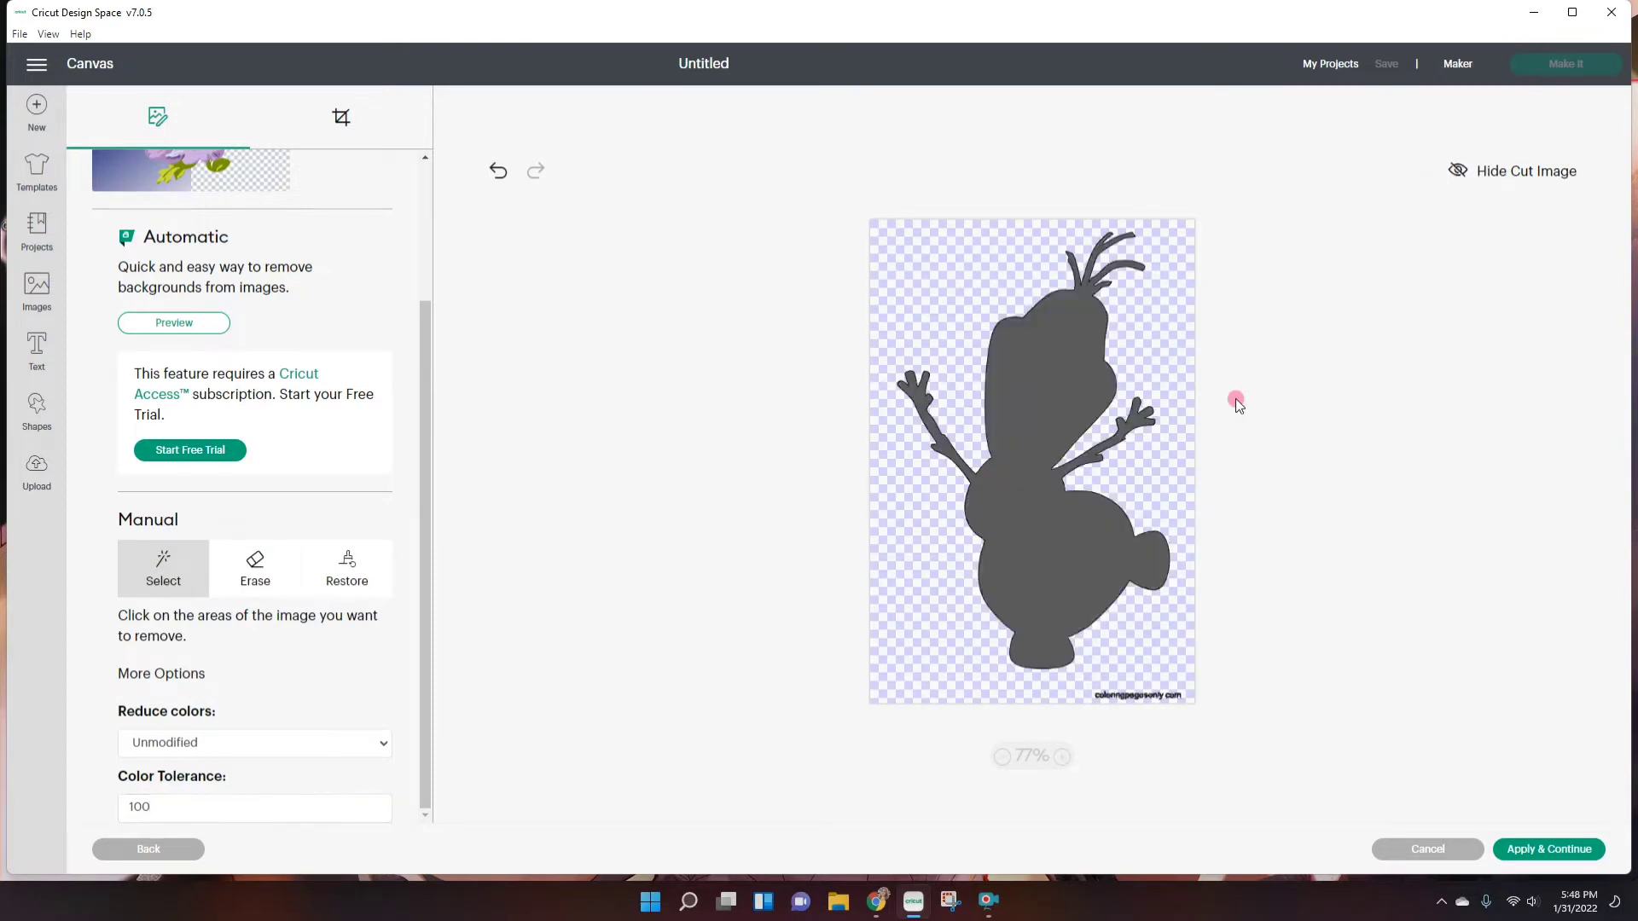
{"action": "left_click", "coordinate": [1062, 756]}
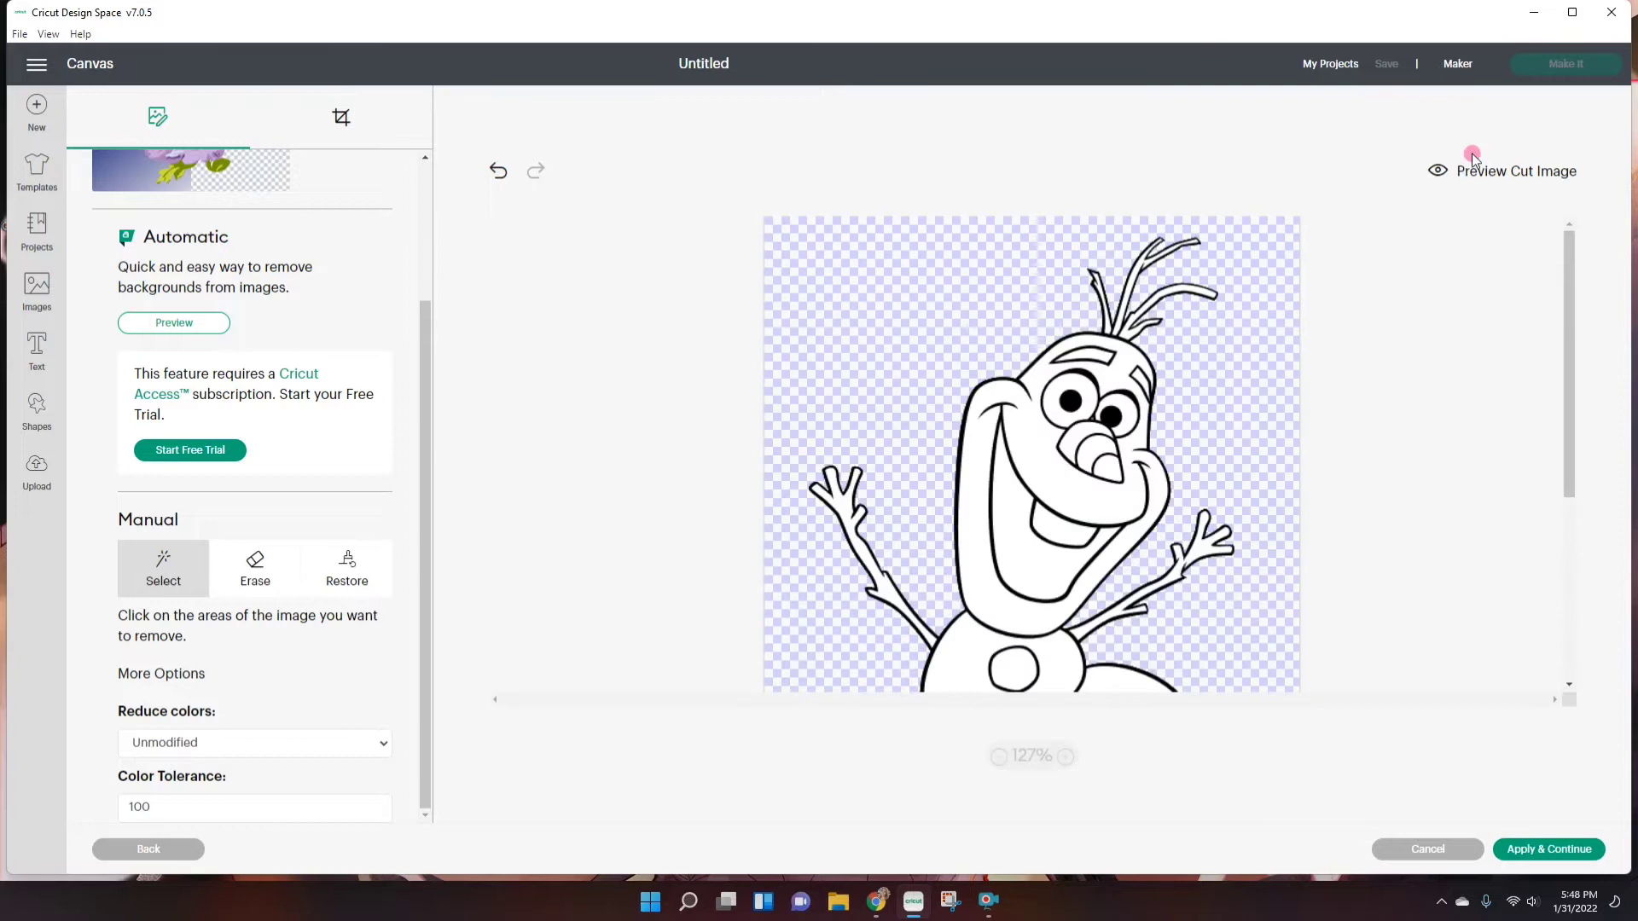
{"action": "left_click", "coordinate": [1442, 171]}
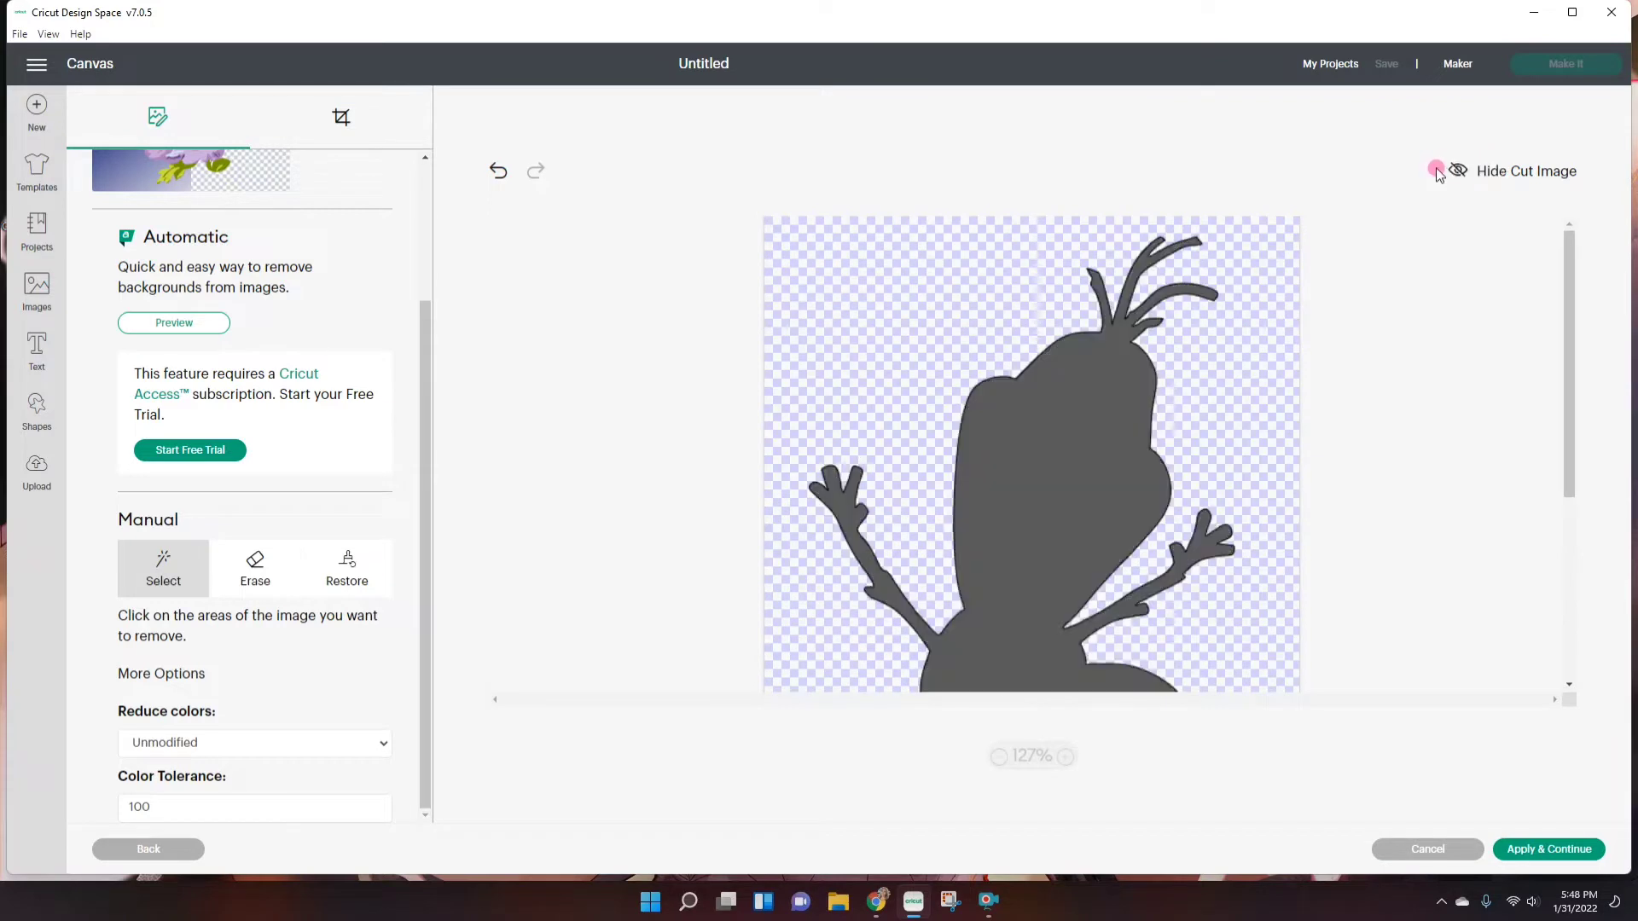
{"action": "left_click", "coordinate": [1269, 429]}
{"action": "left_click", "coordinate": [1106, 376]}
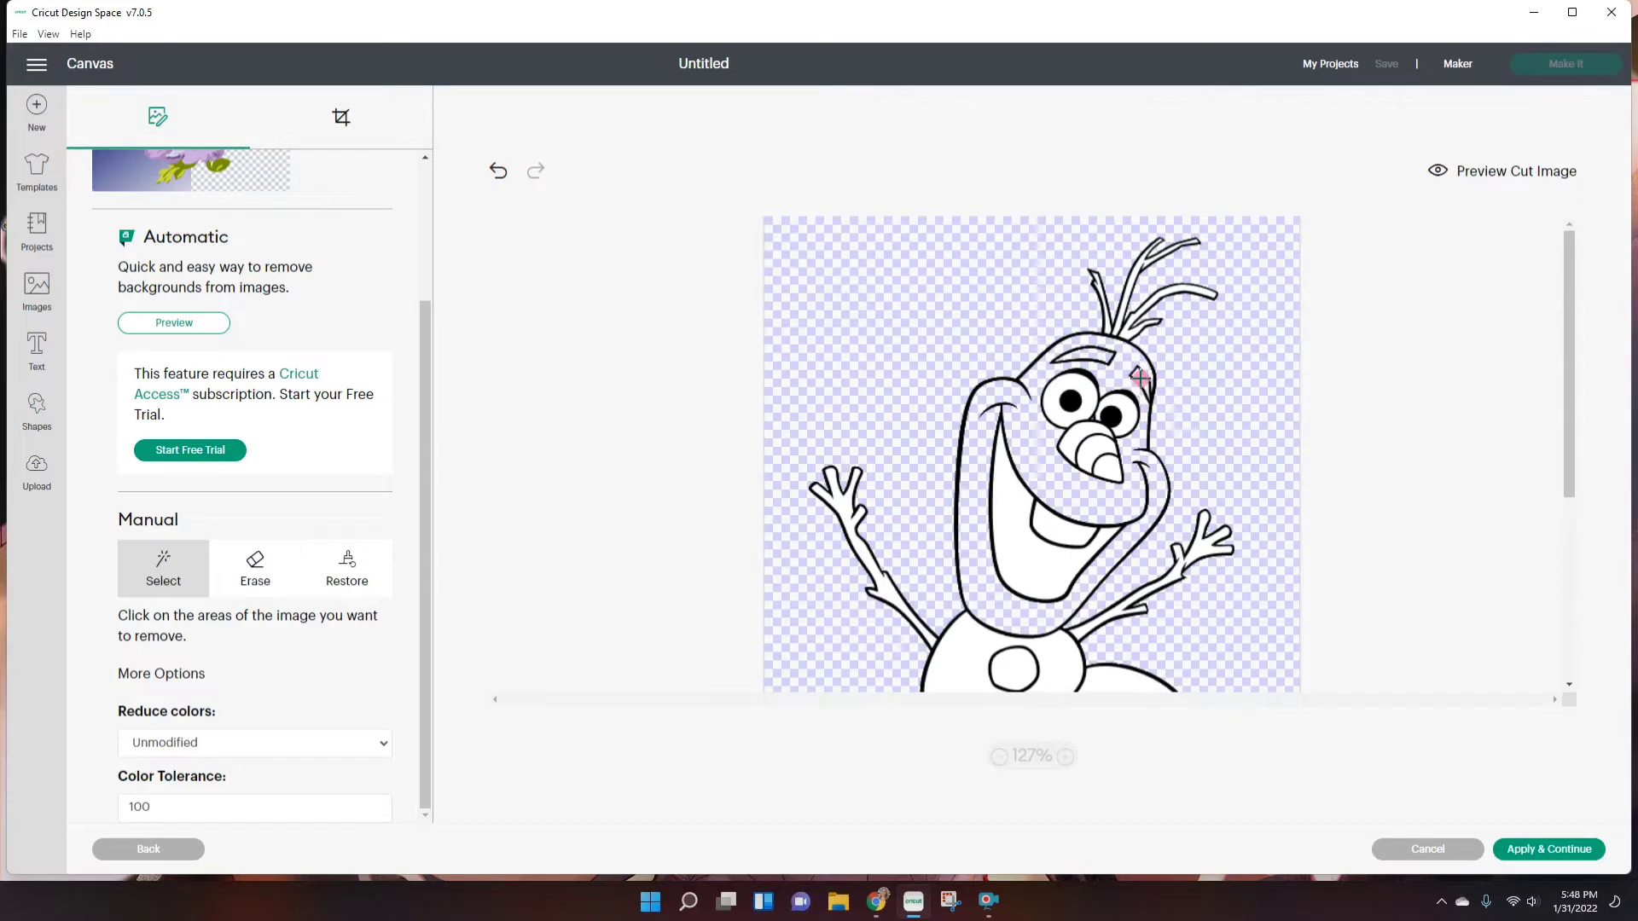
{"action": "left_click", "coordinate": [1058, 388]}
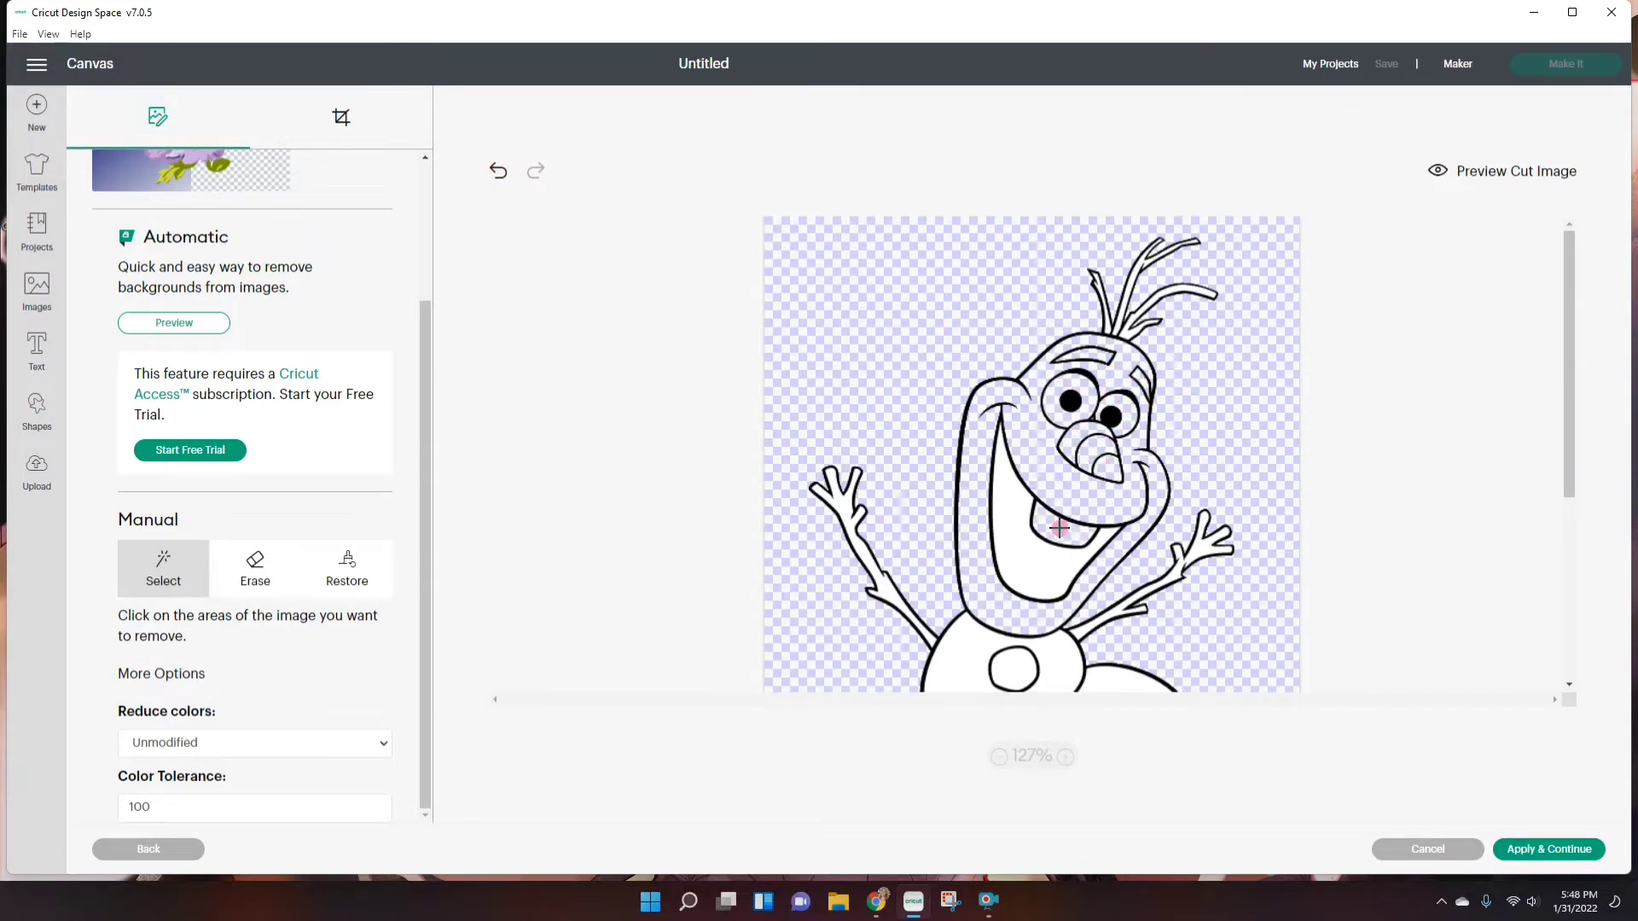
{"action": "left_click", "coordinate": [1031, 570]}
{"action": "left_click", "coordinate": [1414, 191]}
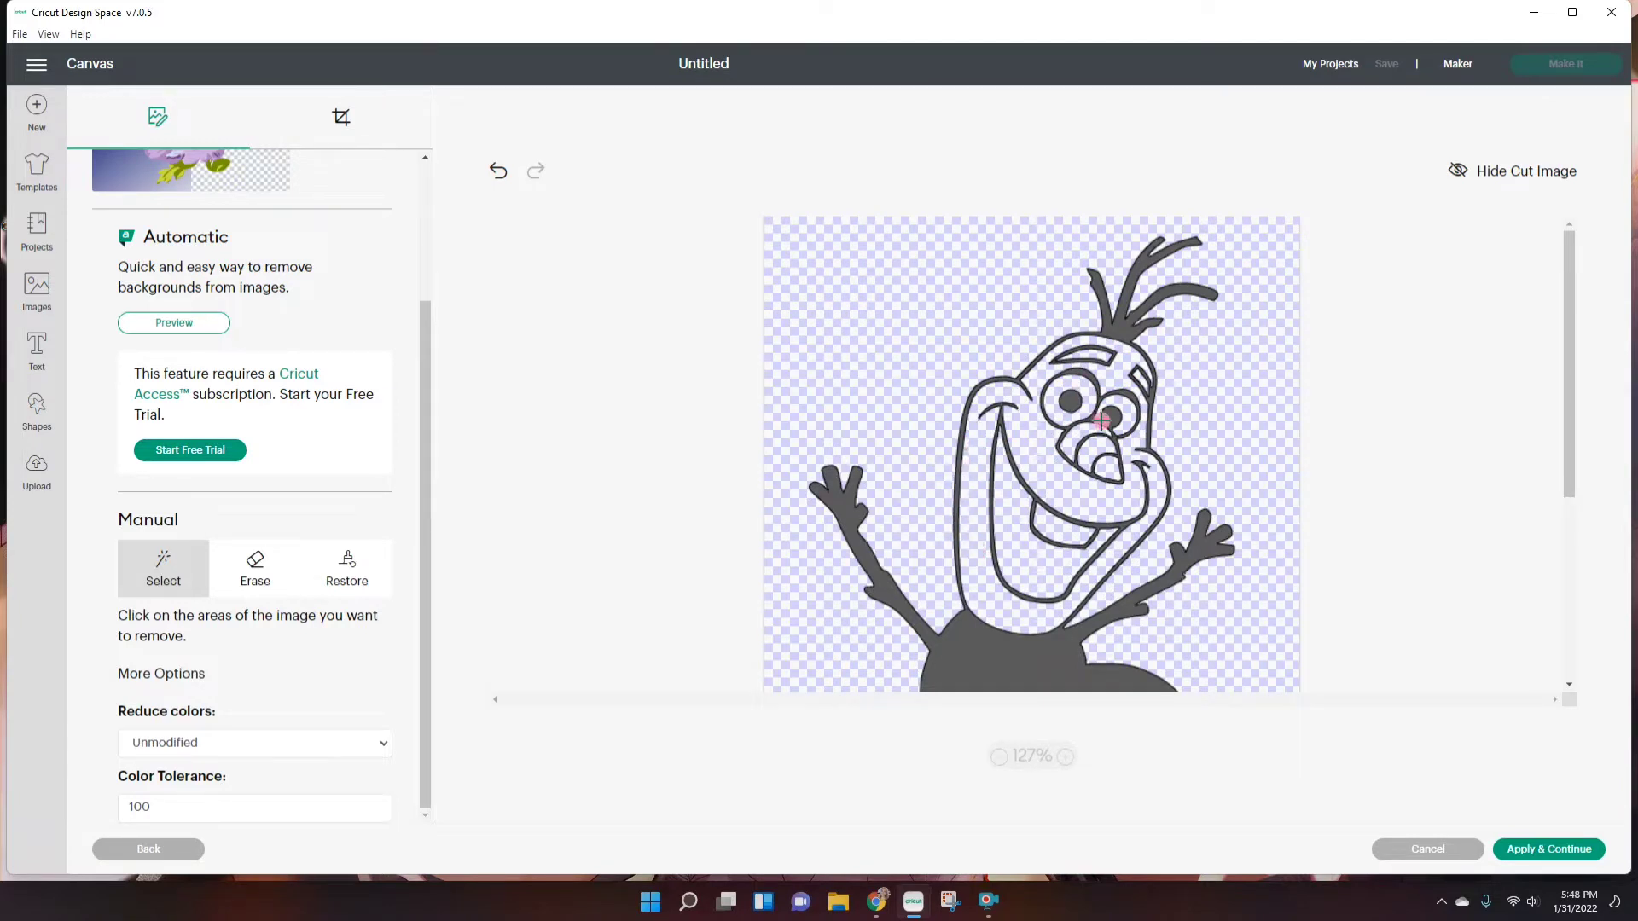
Erase the bottom-right watermark, verify the whole cut preview, and apply the cleaned image
{"action": "scroll", "coordinate": [1101, 420], "scroll_direction": "down", "scroll_amount": 5}
{"action": "scroll", "coordinate": [1152, 578], "scroll_direction": "up", "scroll_amount": 3}
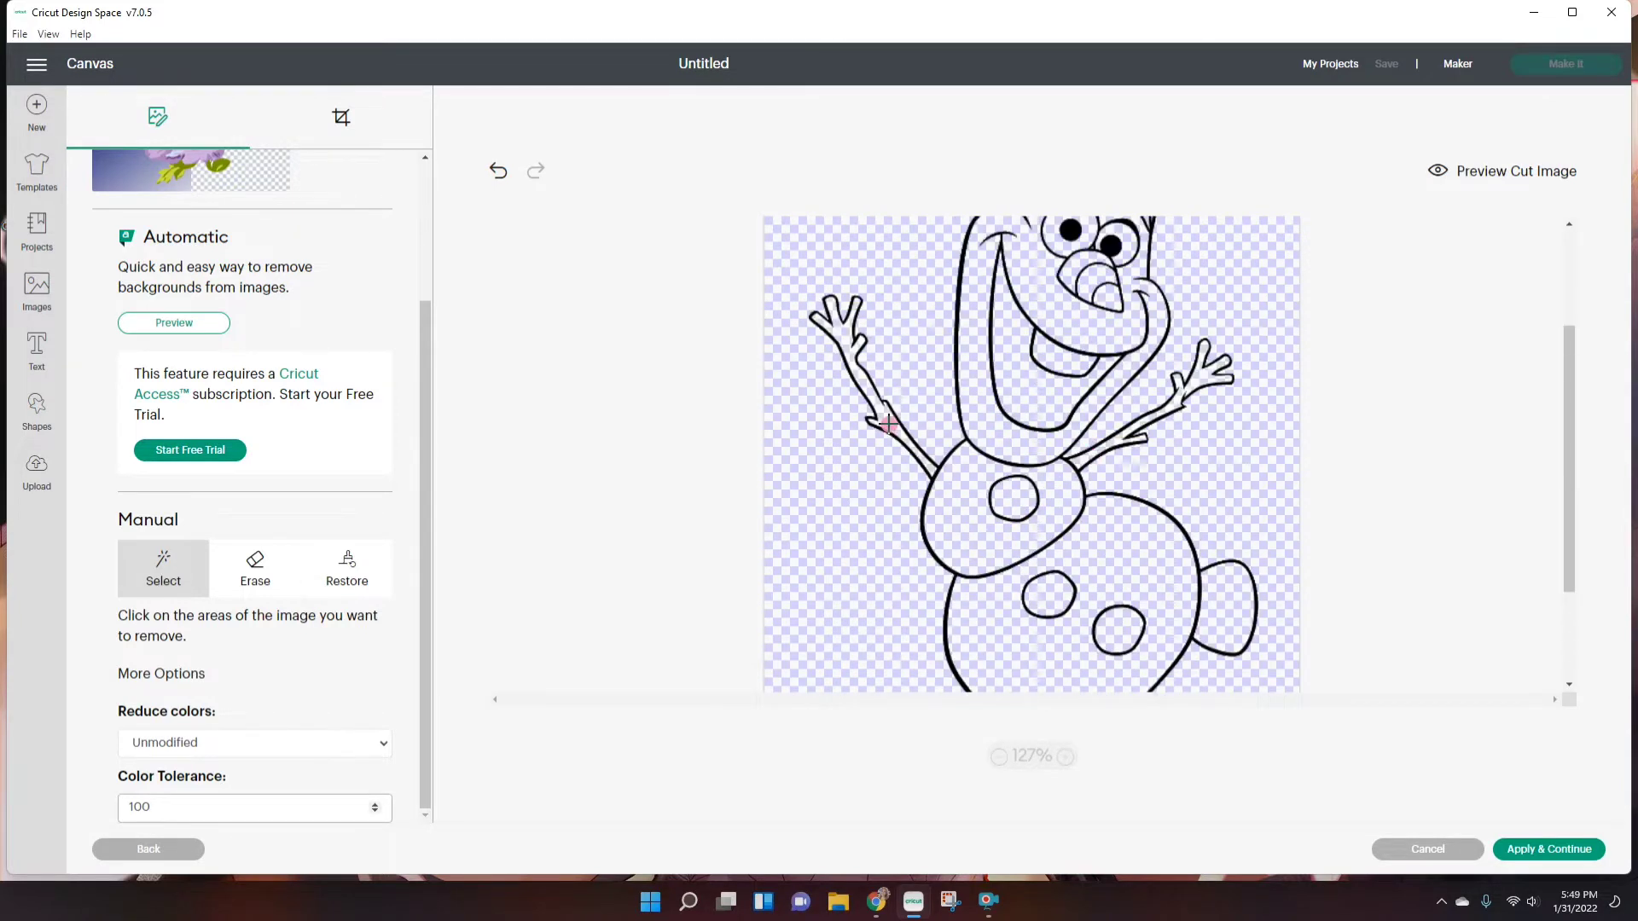
{"action": "scroll", "coordinate": [888, 424], "scroll_direction": "up", "scroll_amount": 2}
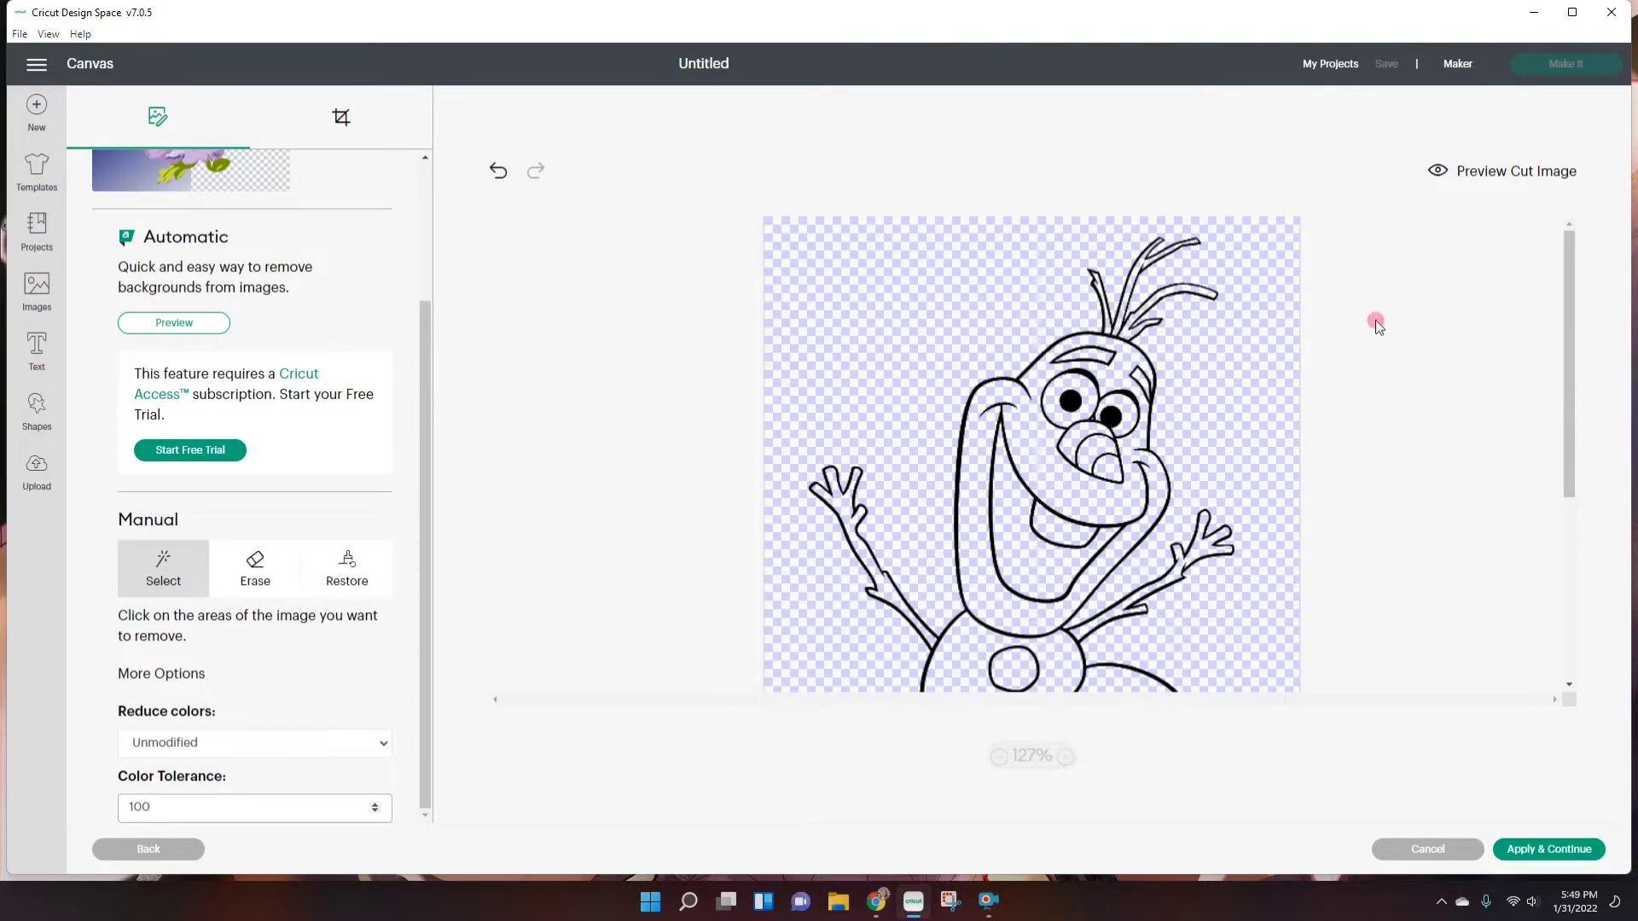
{"action": "left_click", "coordinate": [999, 757]}
{"action": "left_click", "coordinate": [999, 757]}
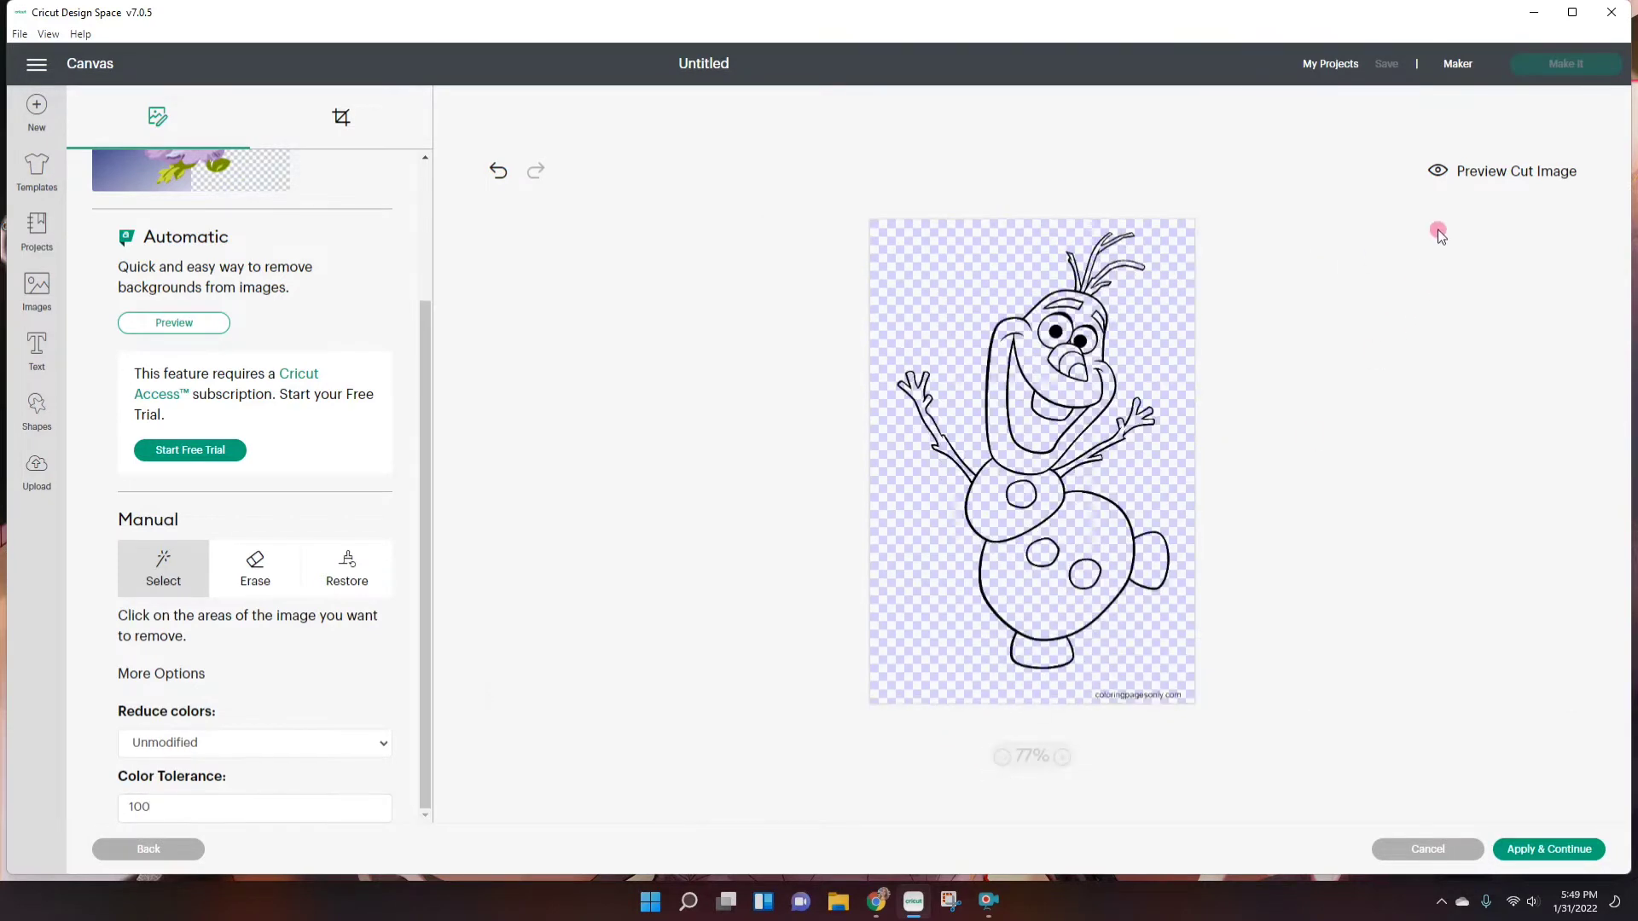
{"action": "left_click", "coordinate": [1437, 170]}
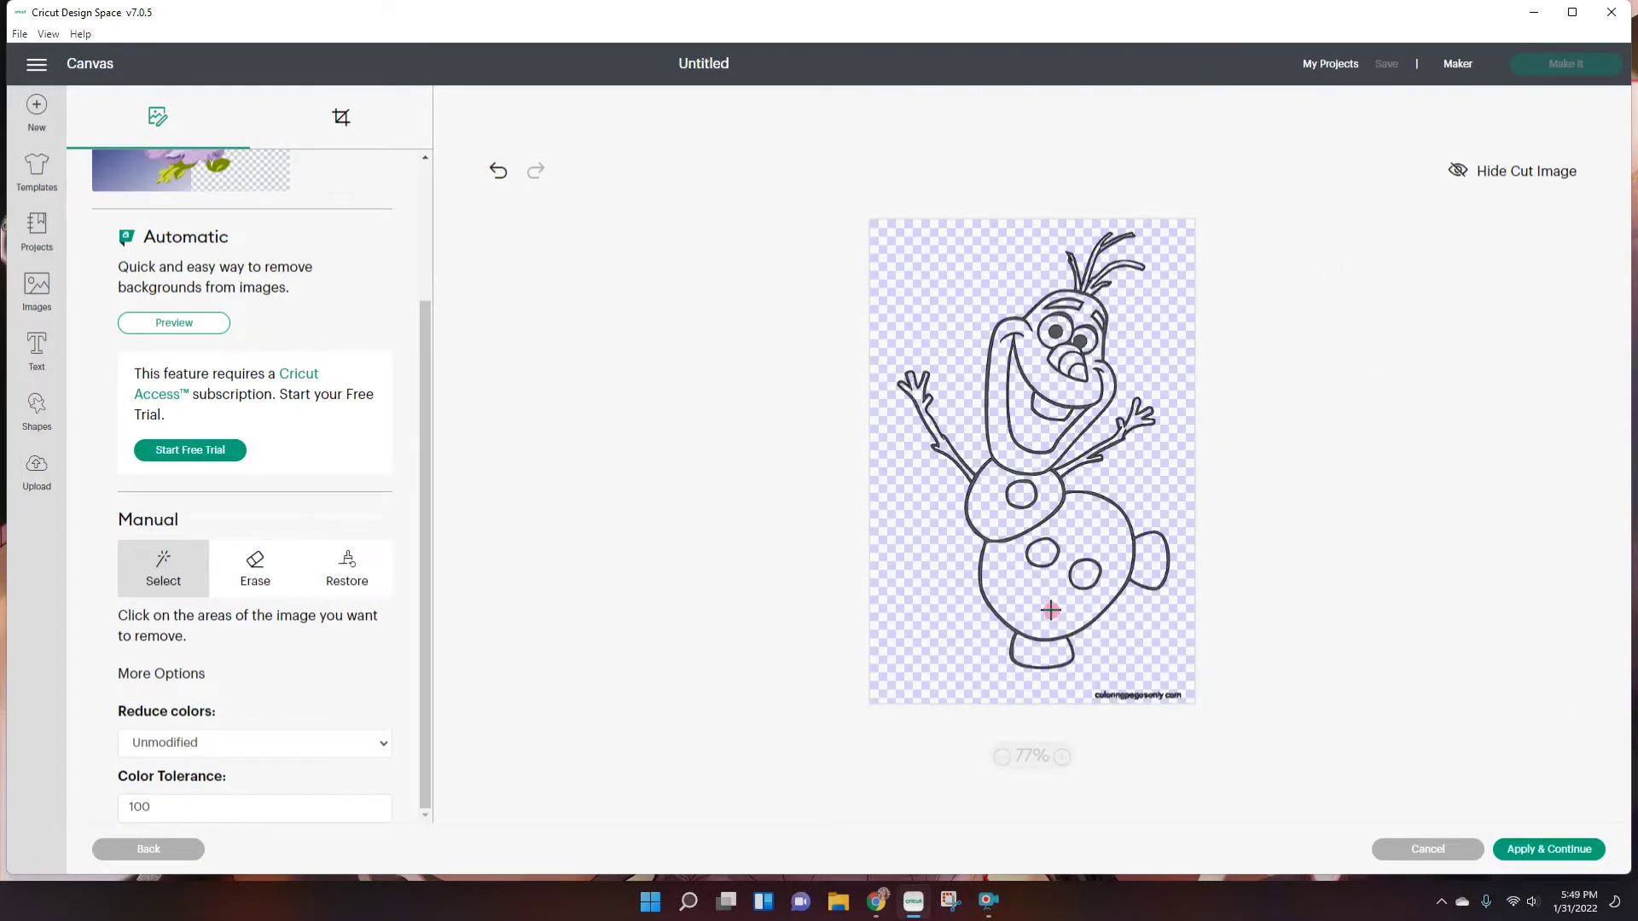
{"action": "left_click", "coordinate": [254, 566]}
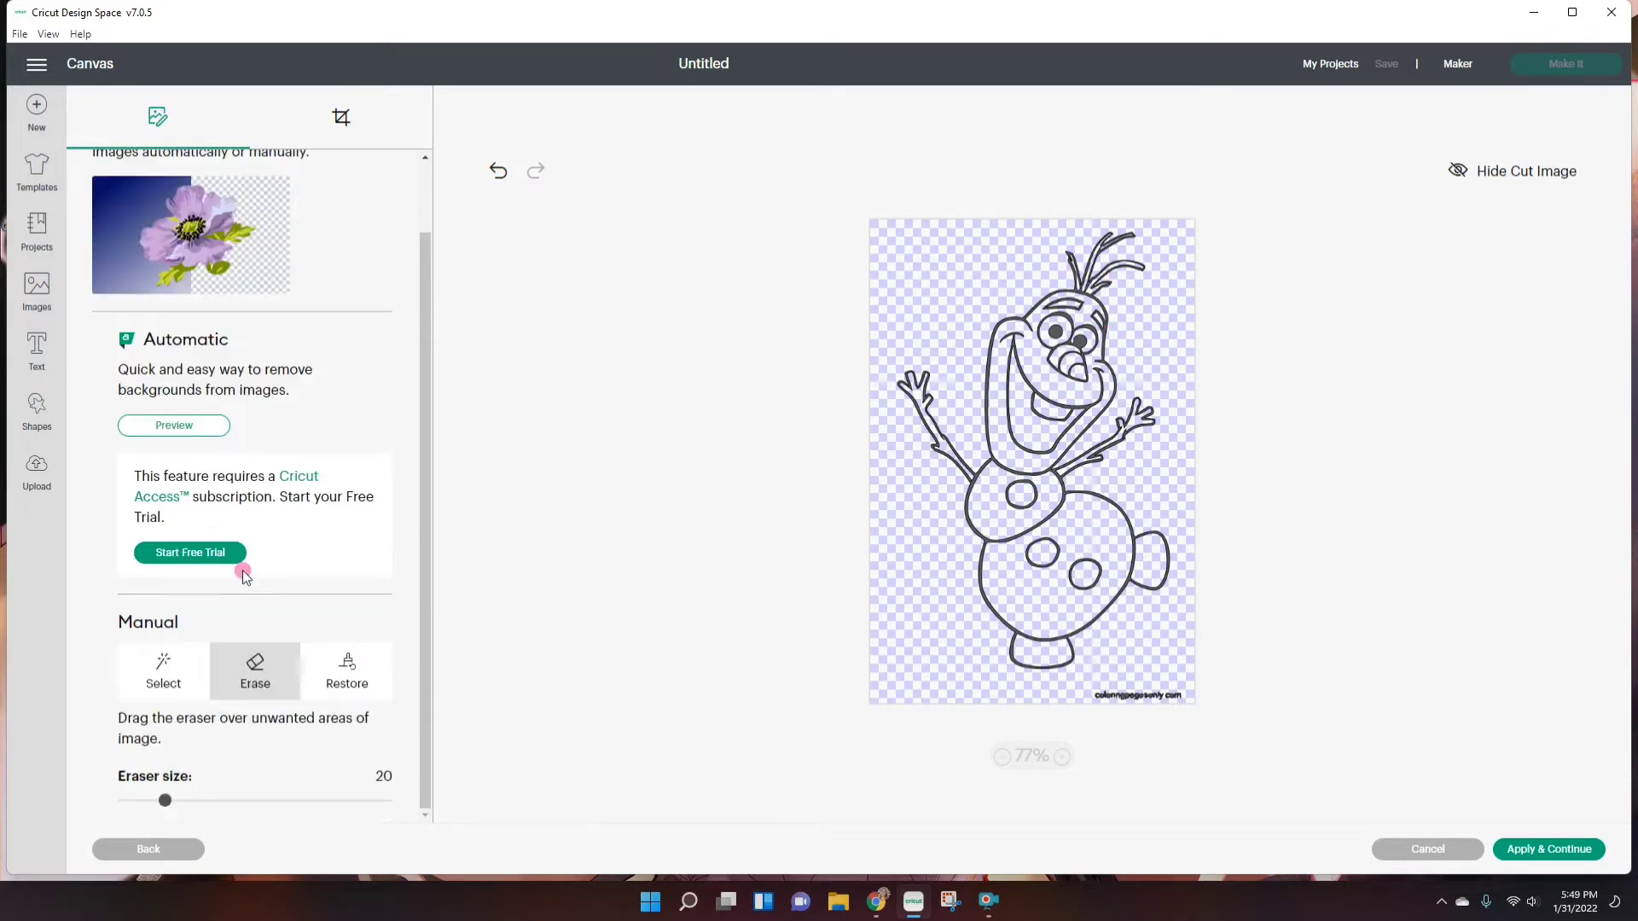
{"action": "left_click_drag", "start_coordinate": [1086, 695], "coordinate": [1143, 690]}
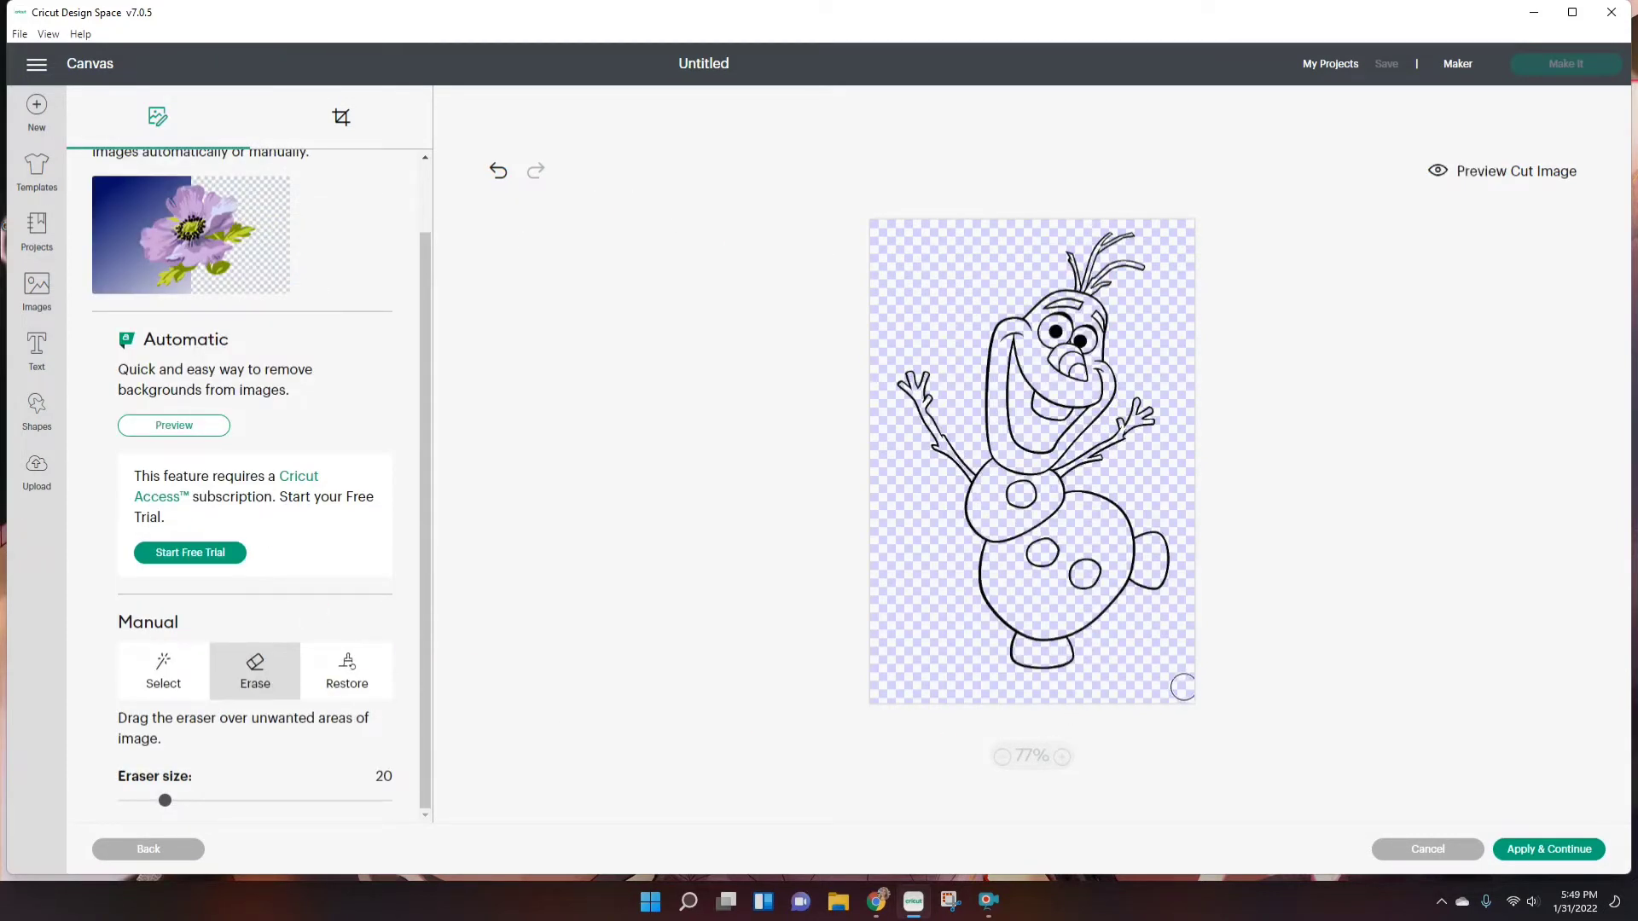
{"action": "left_click", "coordinate": [1438, 172]}
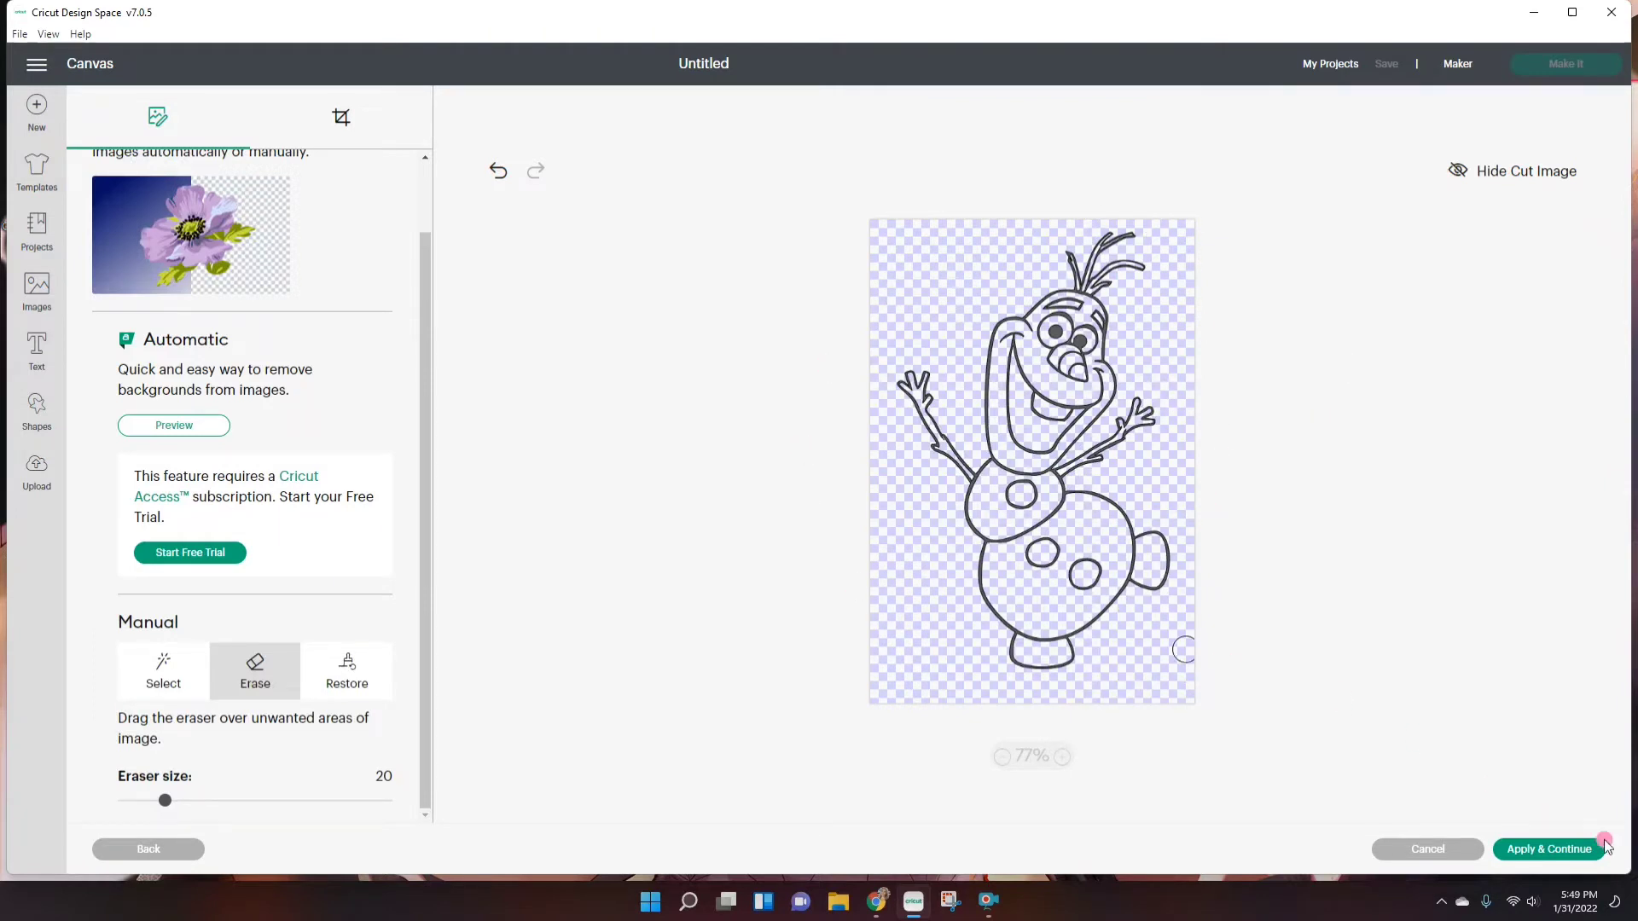
{"action": "left_click", "coordinate": [1549, 849]}
Upload the cleaned Olaf as a Cut Image and add it to the canvas
{"action": "left_click", "coordinate": [329, 369]}
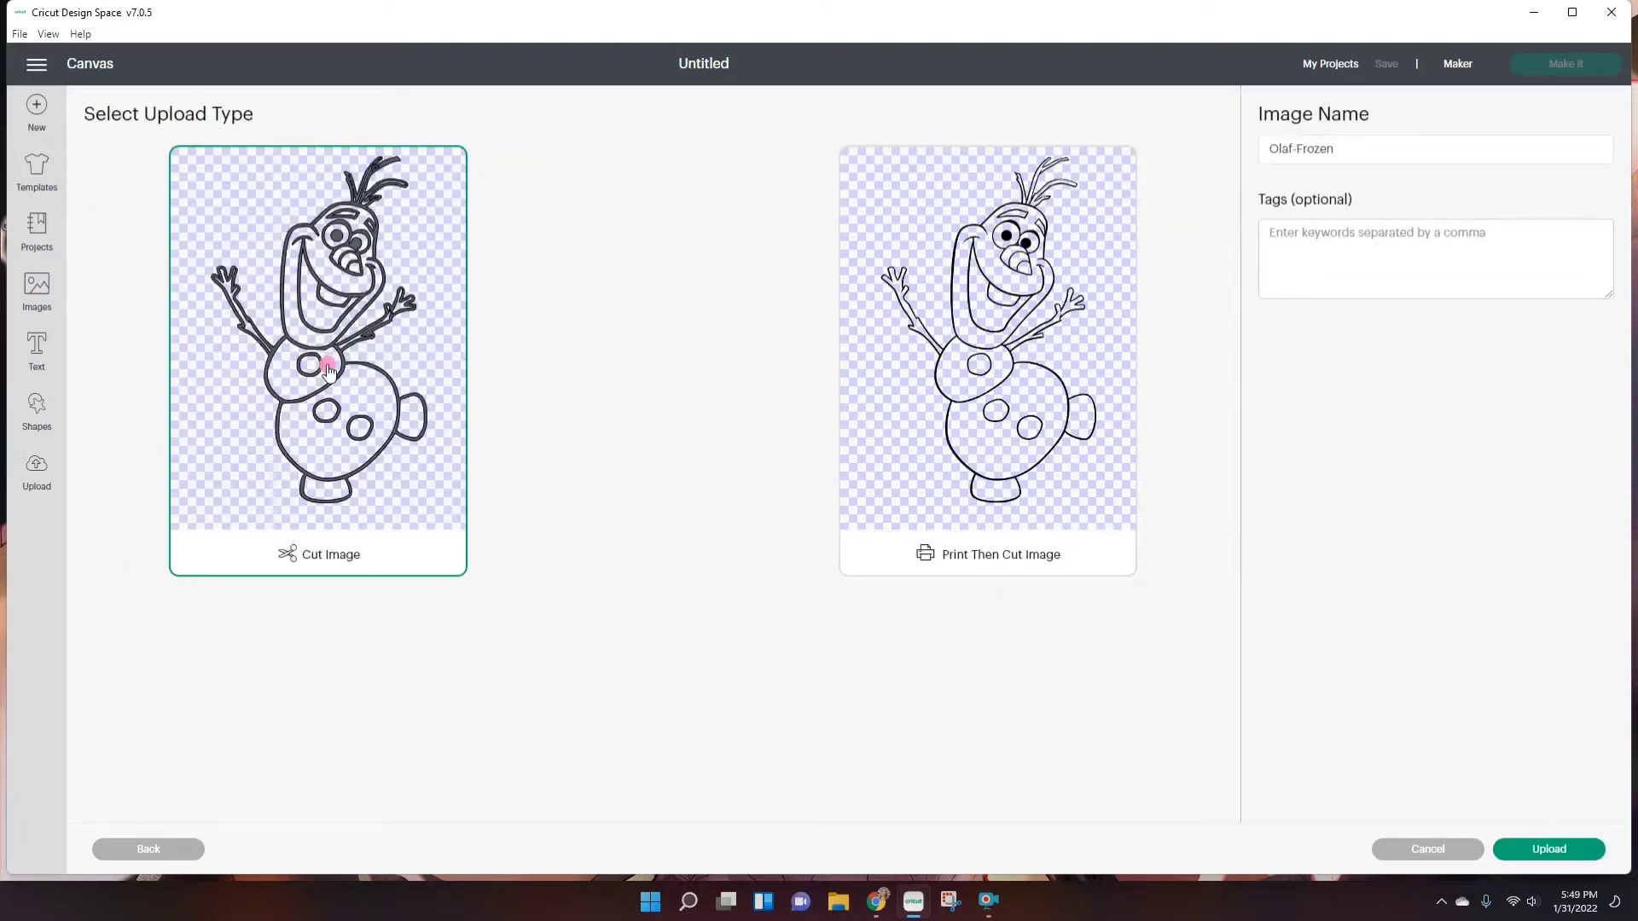
{"action": "left_click", "coordinate": [1574, 849]}
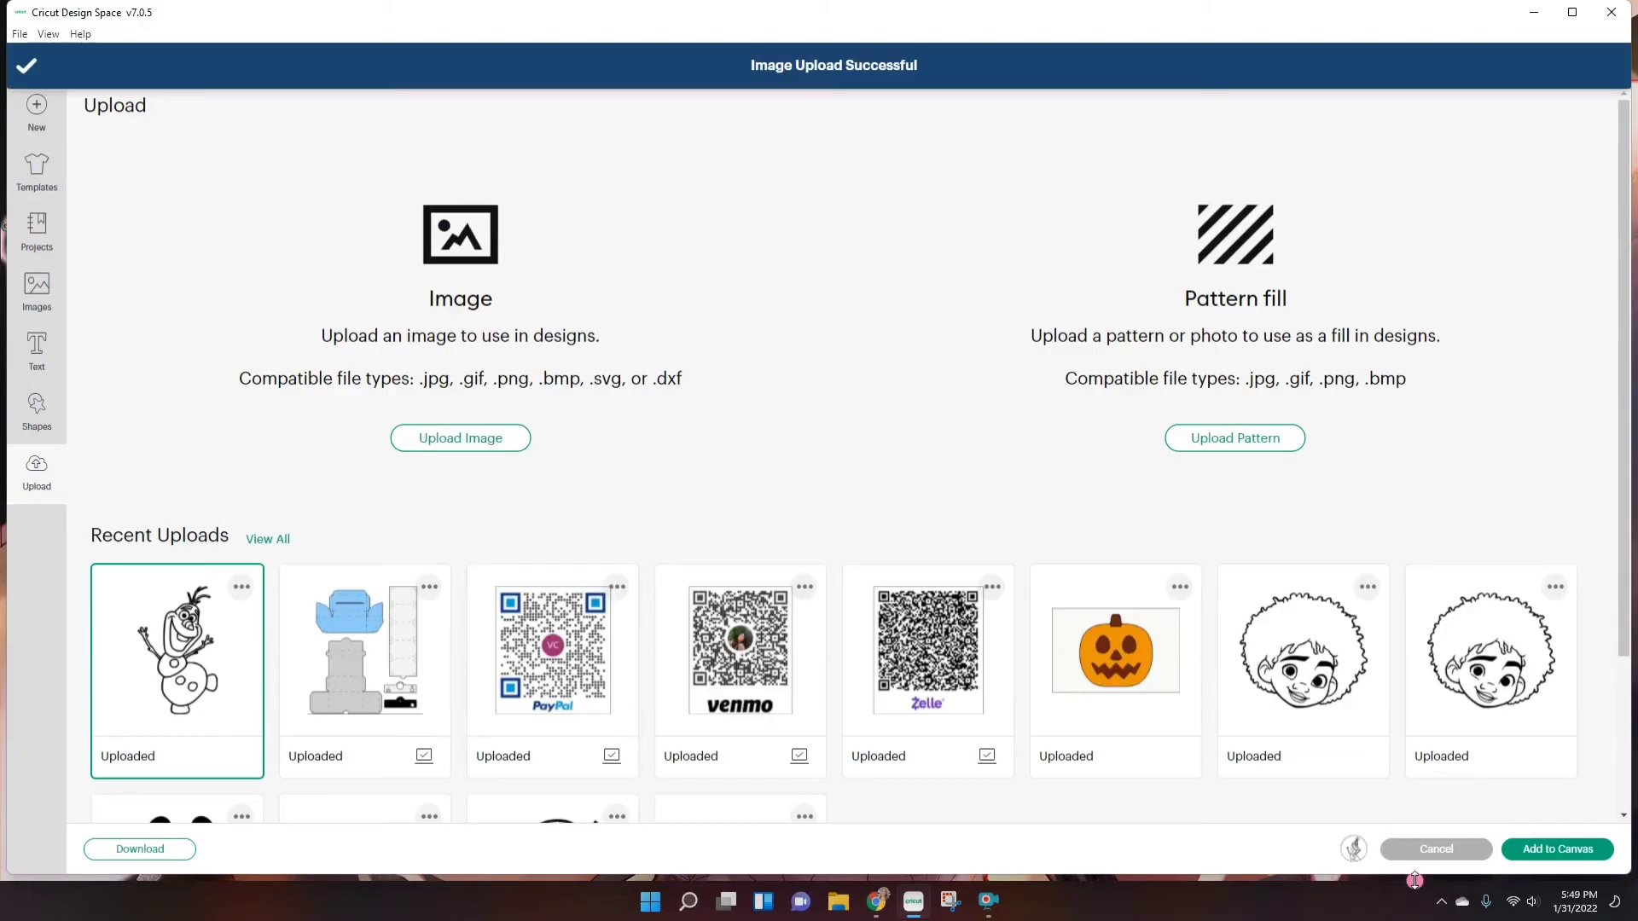
{"action": "left_click", "coordinate": [1569, 849]}
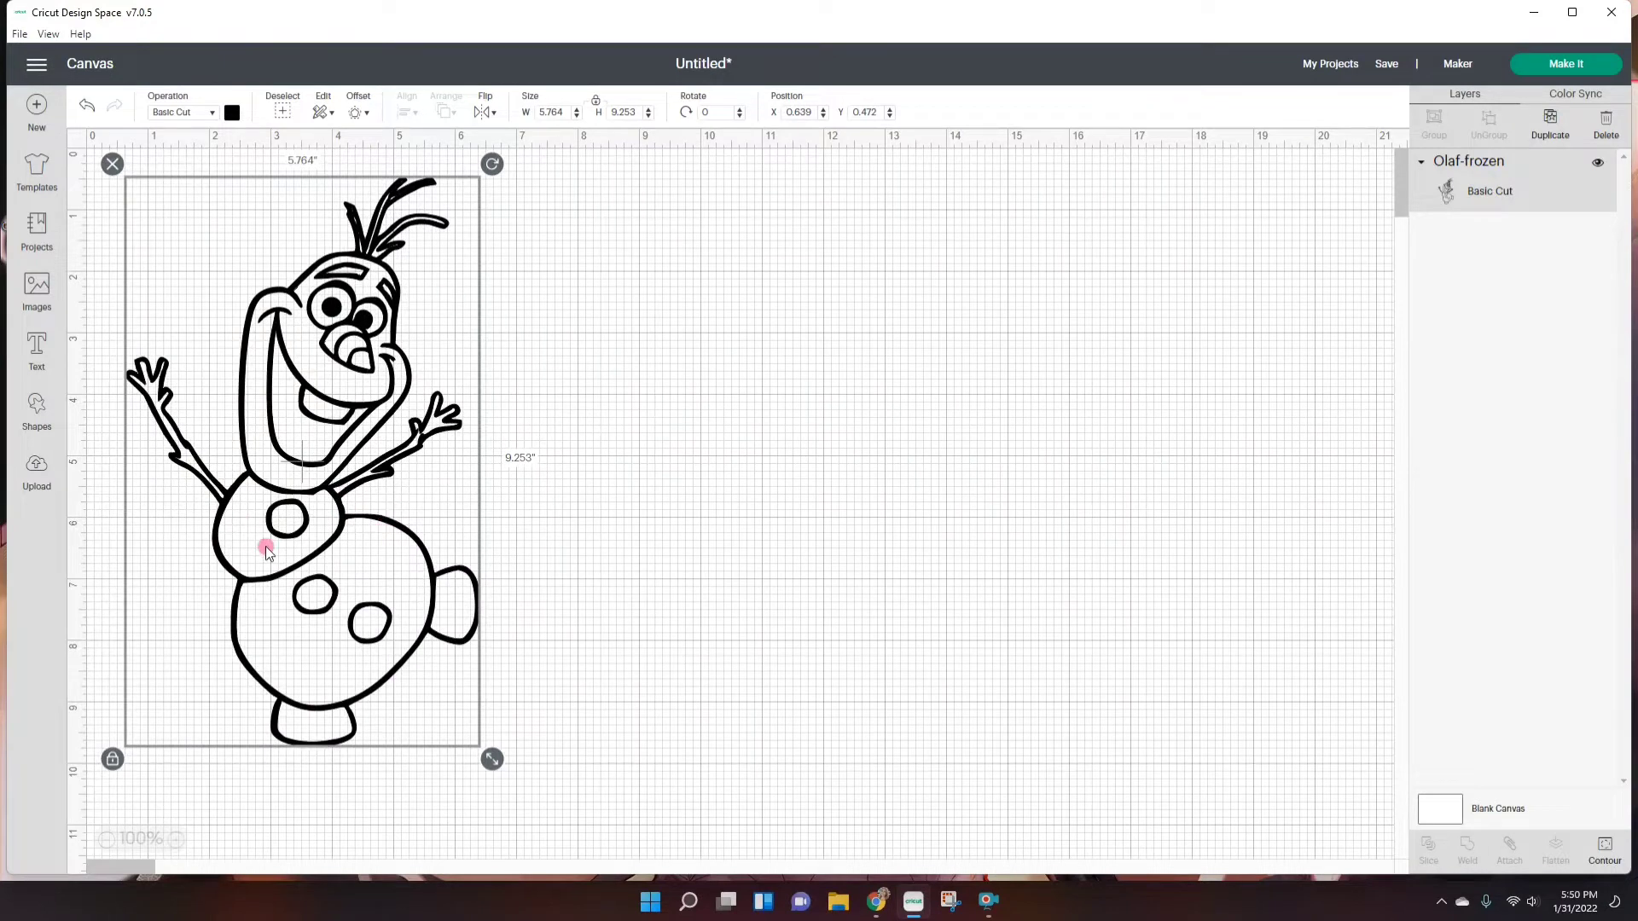
Hide all of Olaf's inner contours to leave a solid black silhouette
{"action": "left_click", "coordinate": [1605, 849]}
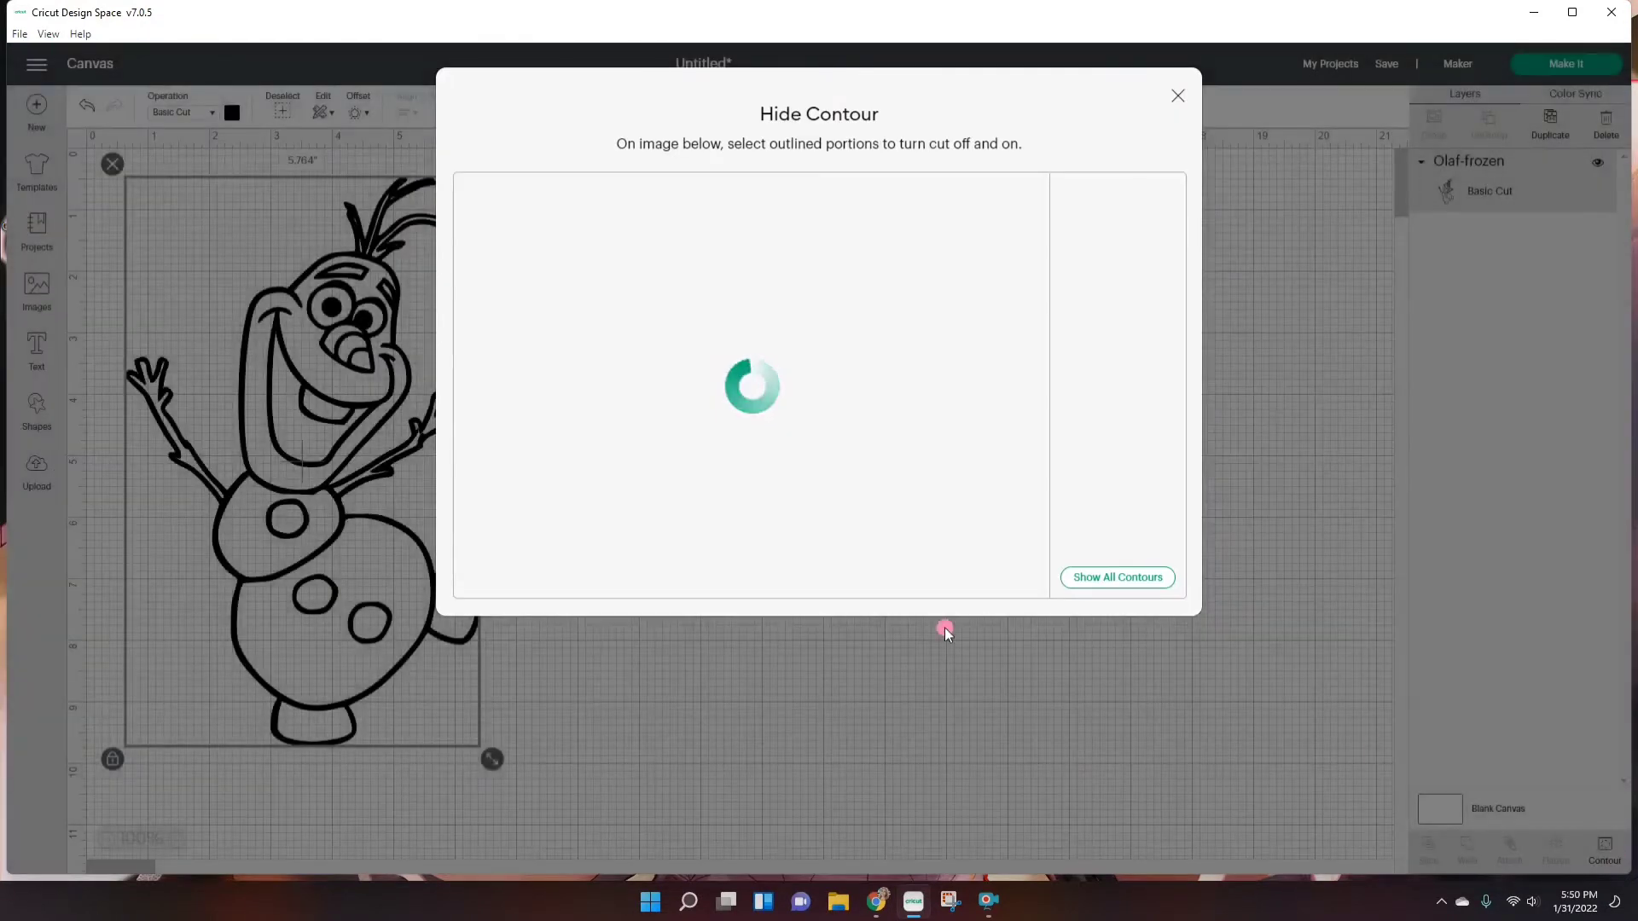
{"action": "left_click", "coordinate": [1122, 579]}
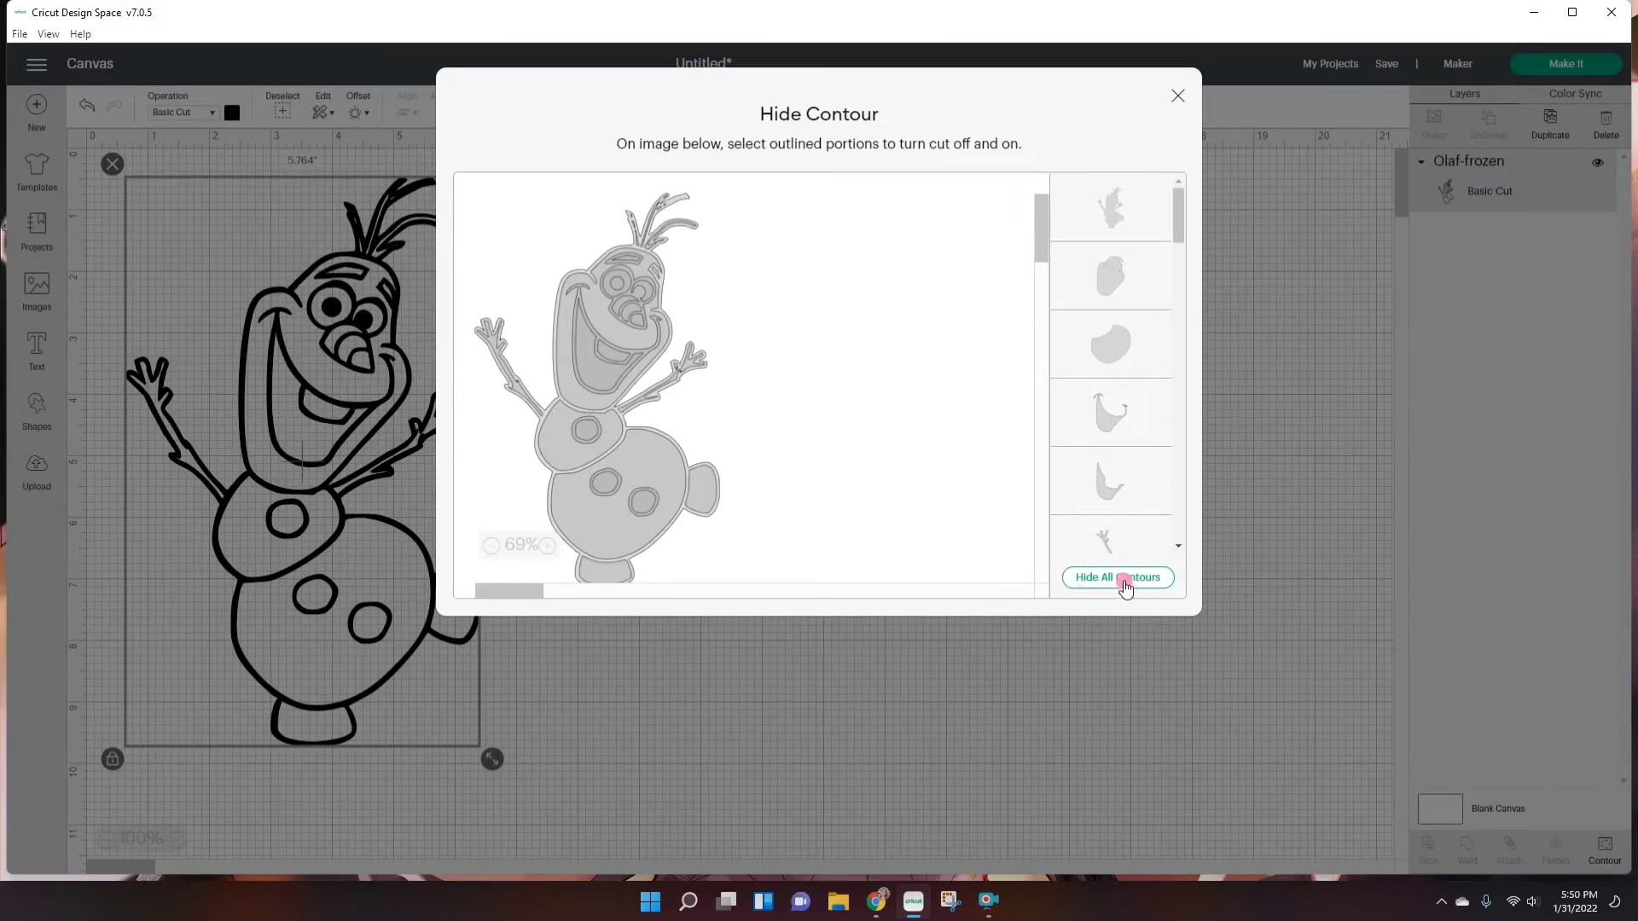
{"action": "left_click", "coordinate": [1123, 581]}
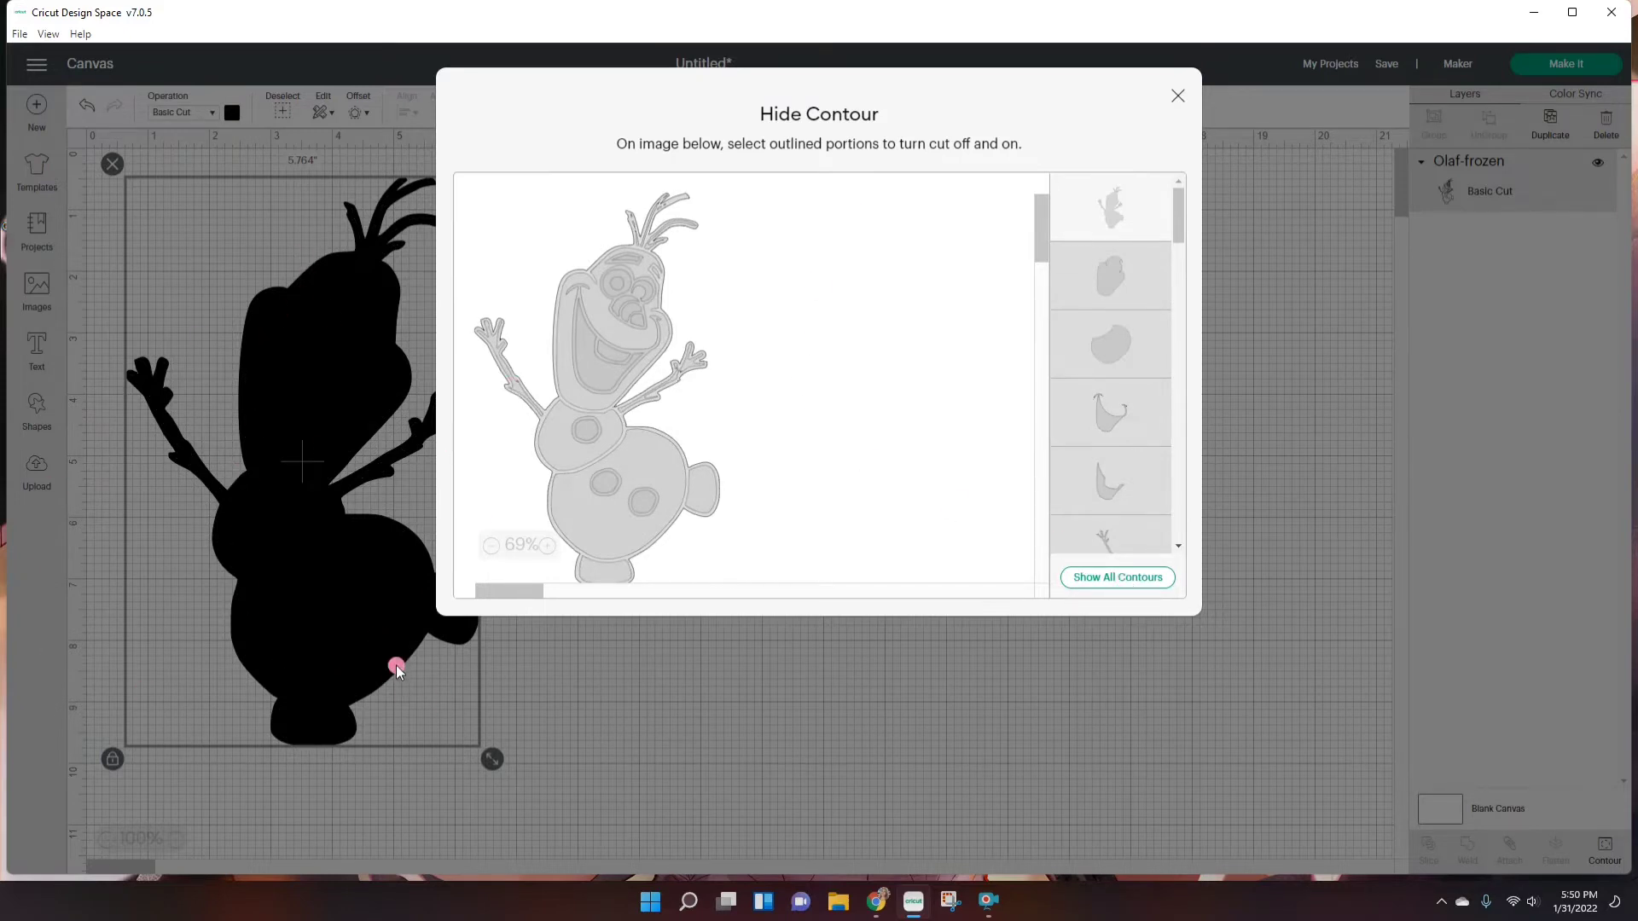
{"action": "left_click", "coordinate": [947, 683]}
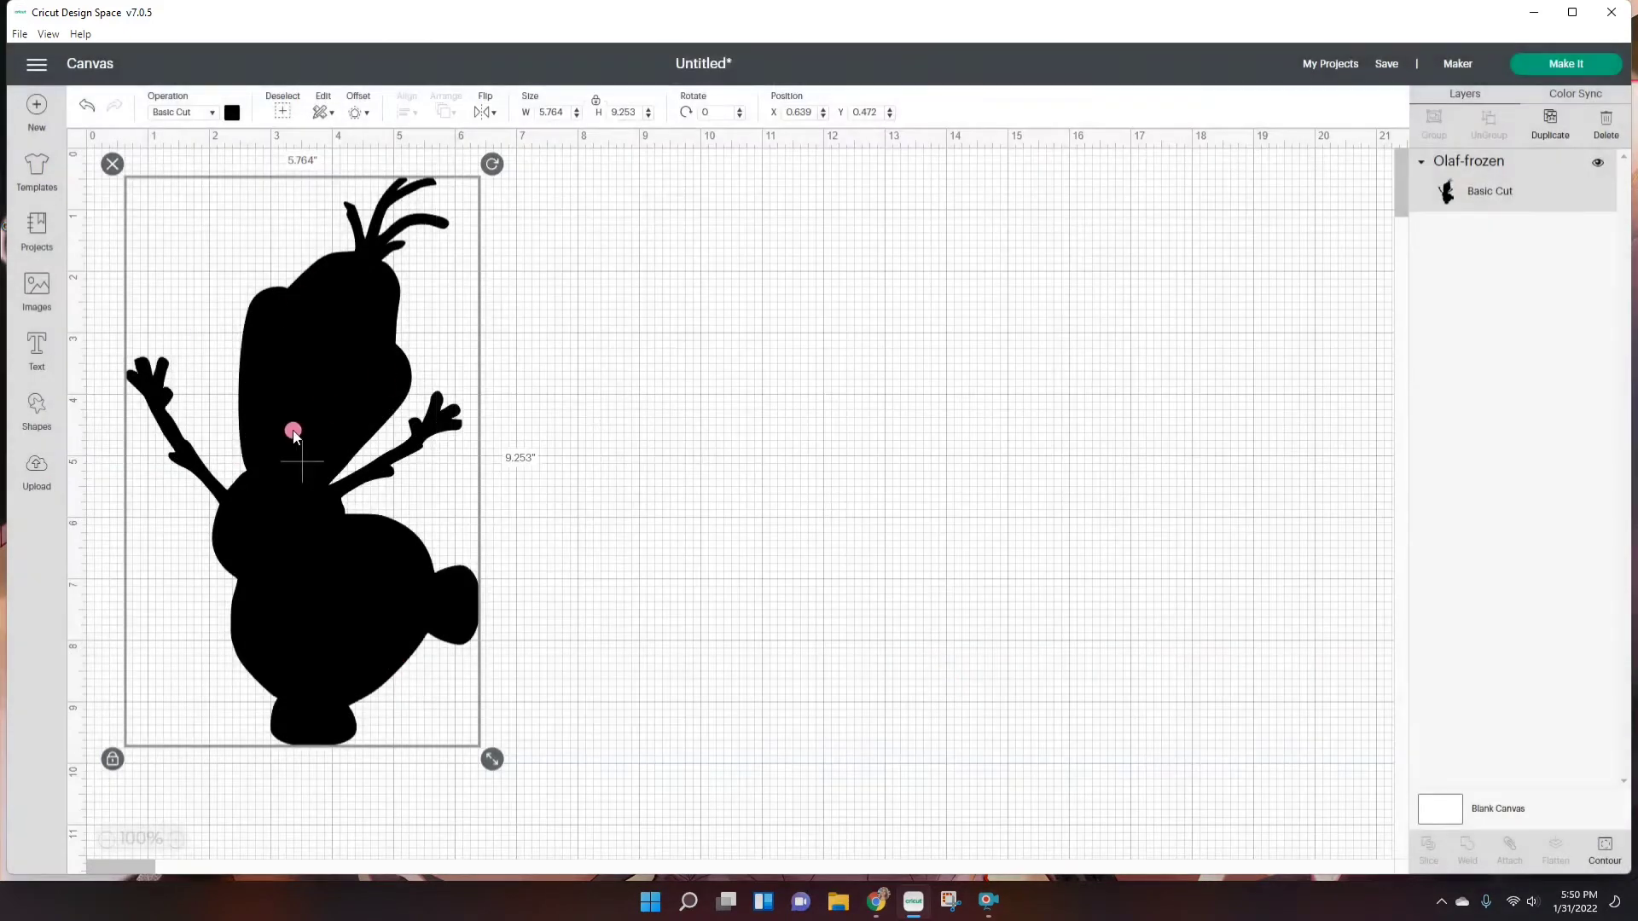
{"action": "left_click", "coordinate": [353, 386]}
Duplicate the black Olaf silhouette and place the copy beside the original
{"action": "right_click", "coordinate": [353, 385]}
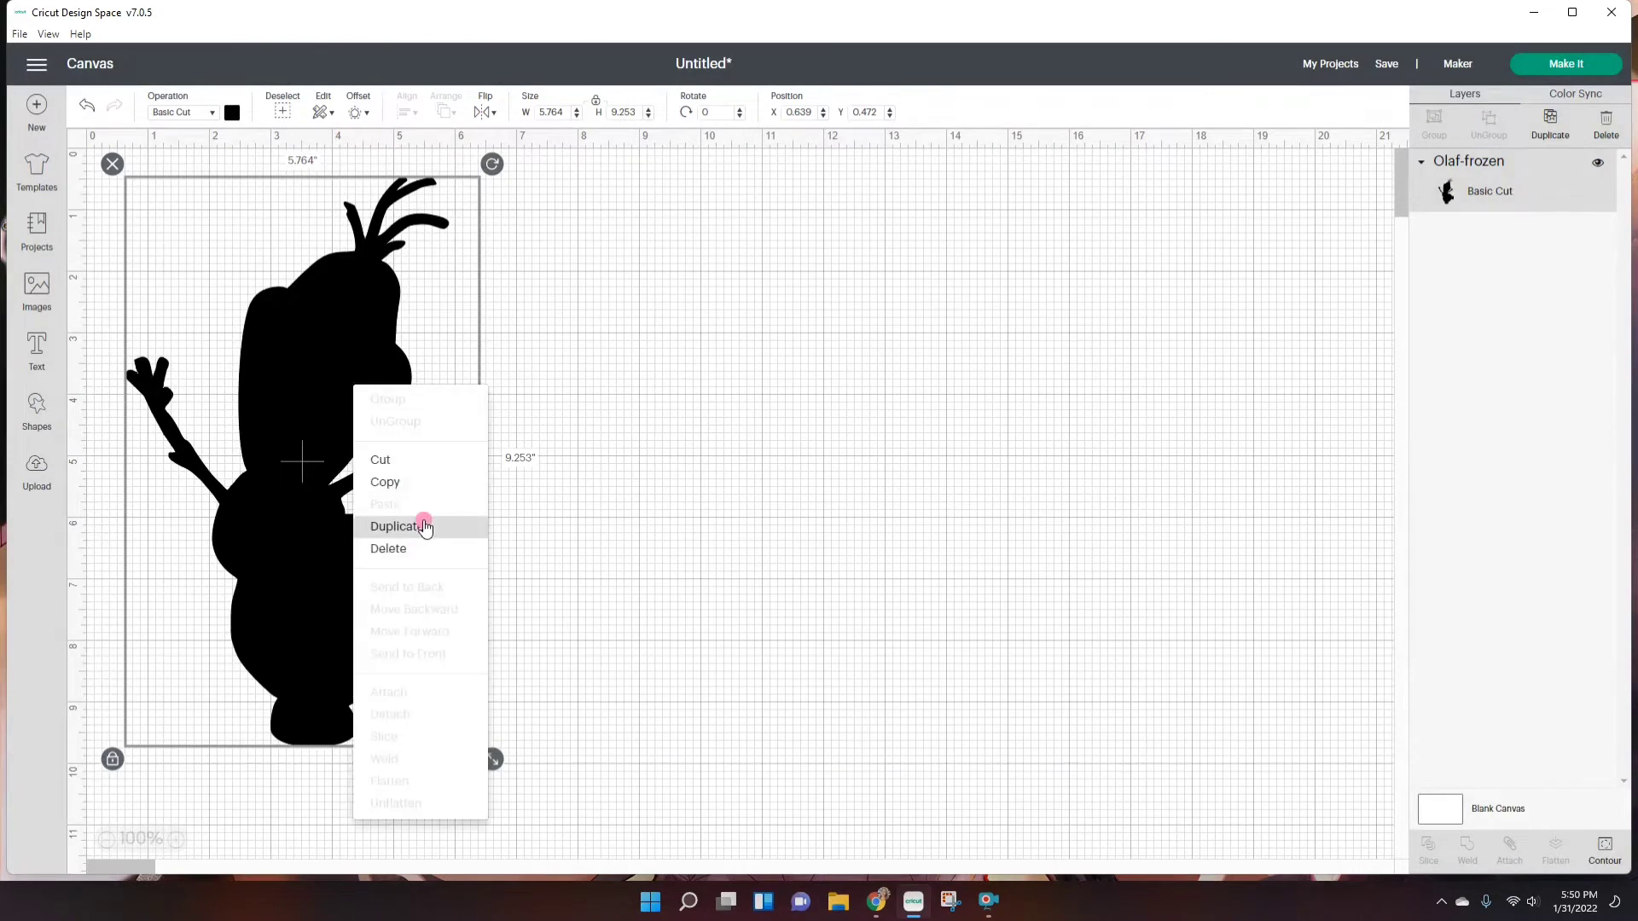
{"action": "left_click", "coordinate": [424, 523]}
{"action": "left_click_drag", "start_coordinate": [377, 530], "coordinate": [703, 501]}
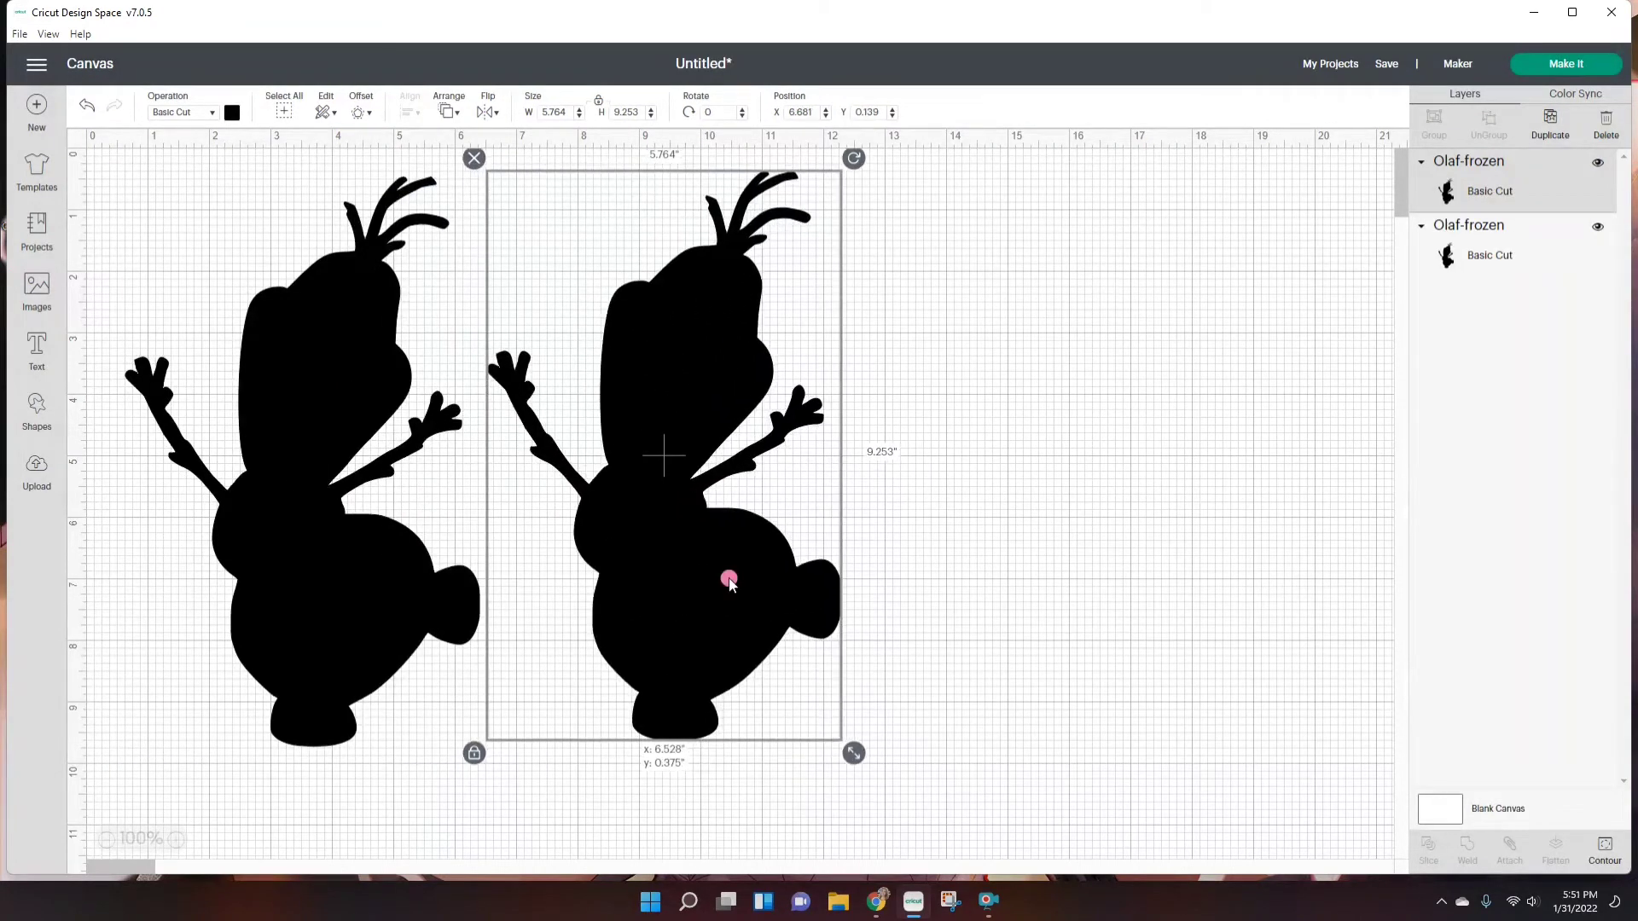
{"action": "left_click_drag", "start_coordinate": [730, 581], "coordinate": [730, 580]}
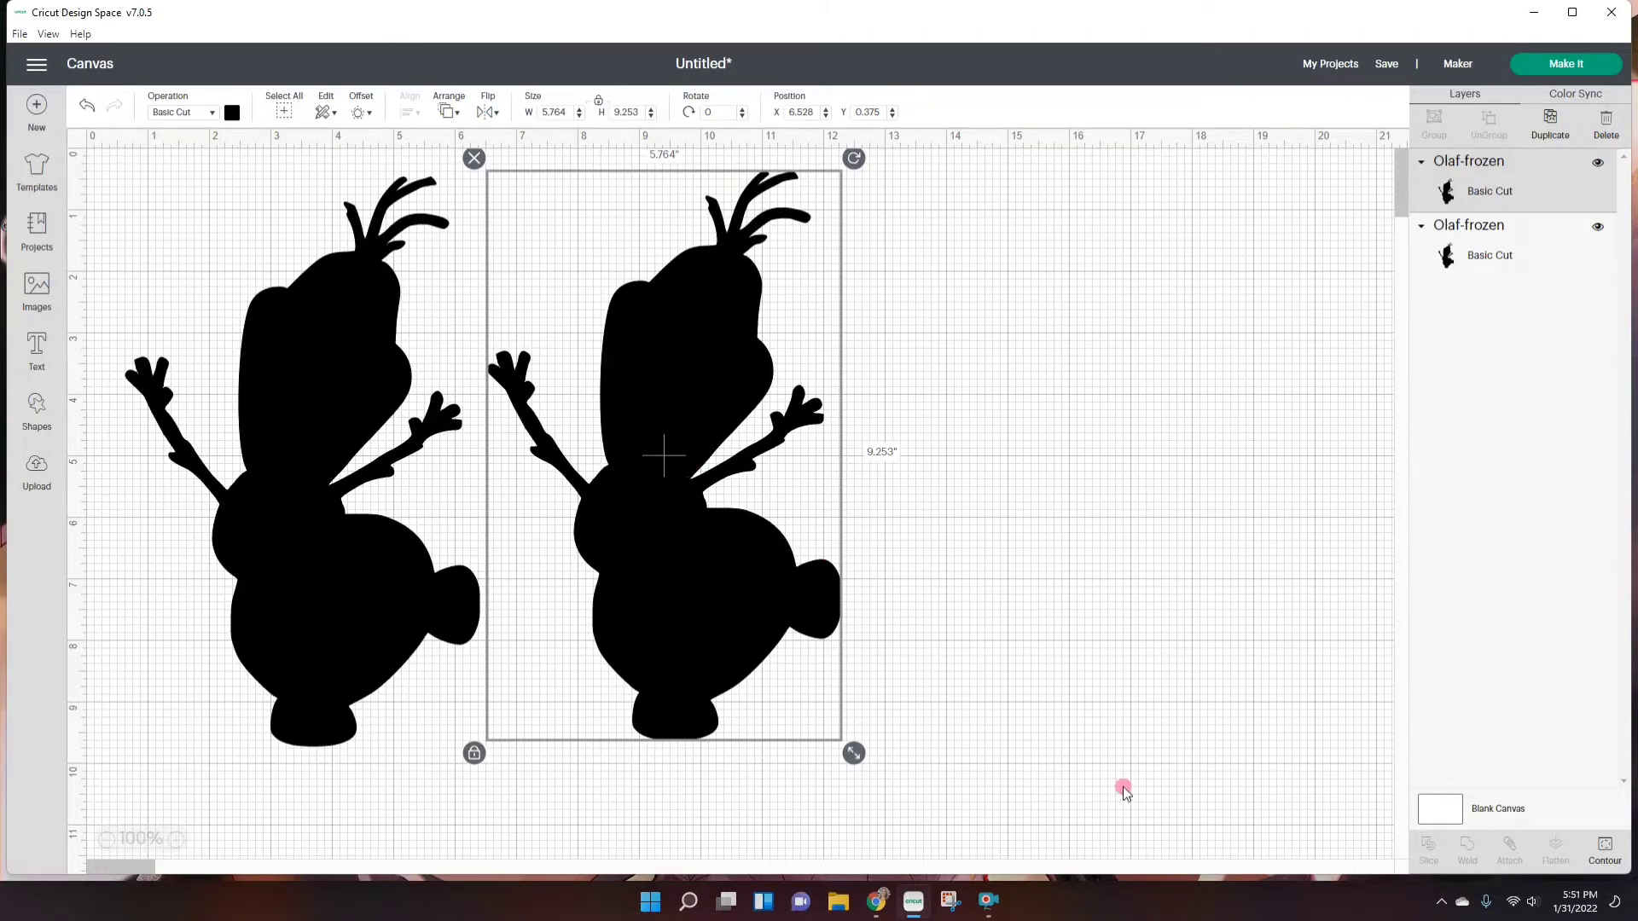
On the copy, hide the side blob, foot, button holes, chest and full outline contours
{"action": "left_click", "coordinate": [1606, 854]}
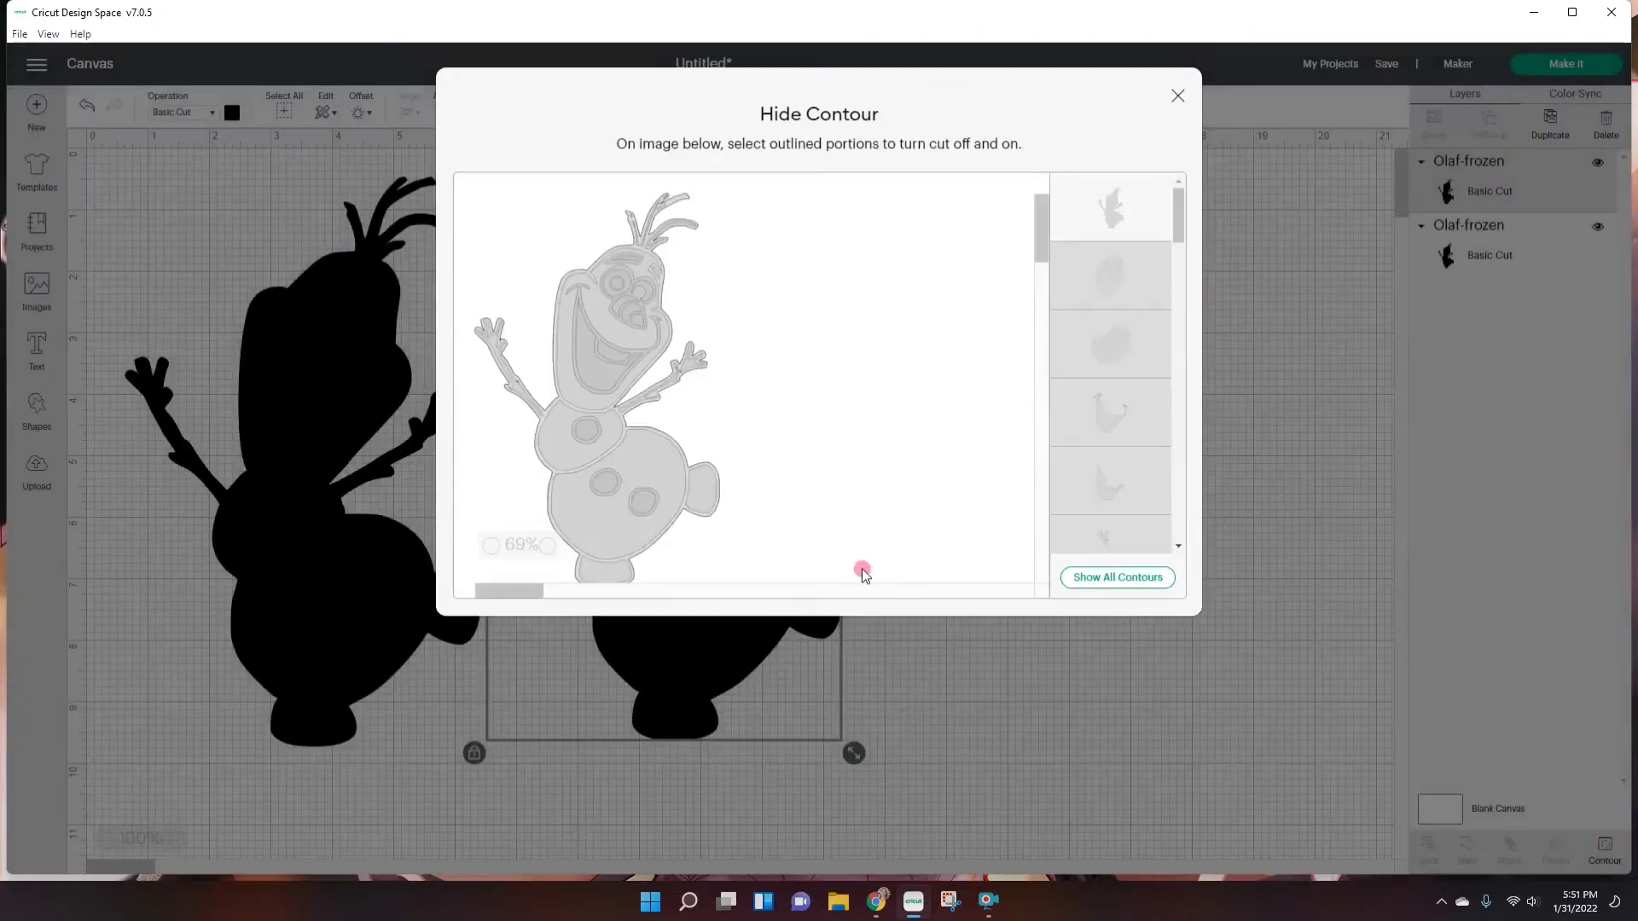
{"action": "left_click", "coordinate": [647, 462]}
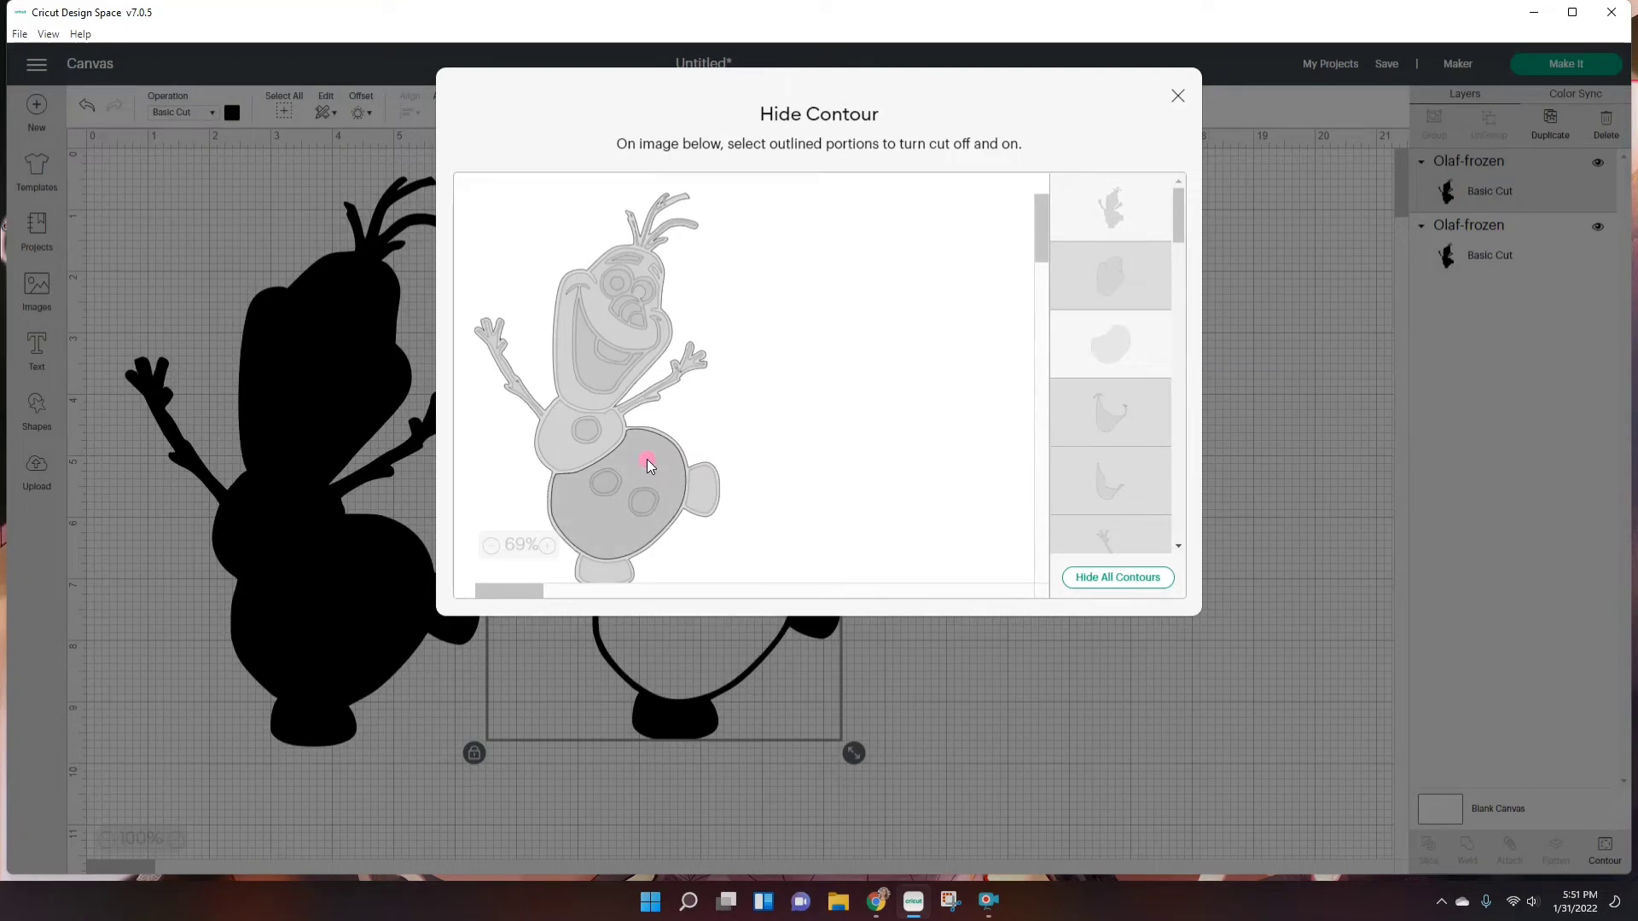
{"action": "left_click", "coordinate": [705, 484]}
{"action": "left_click", "coordinate": [604, 578]}
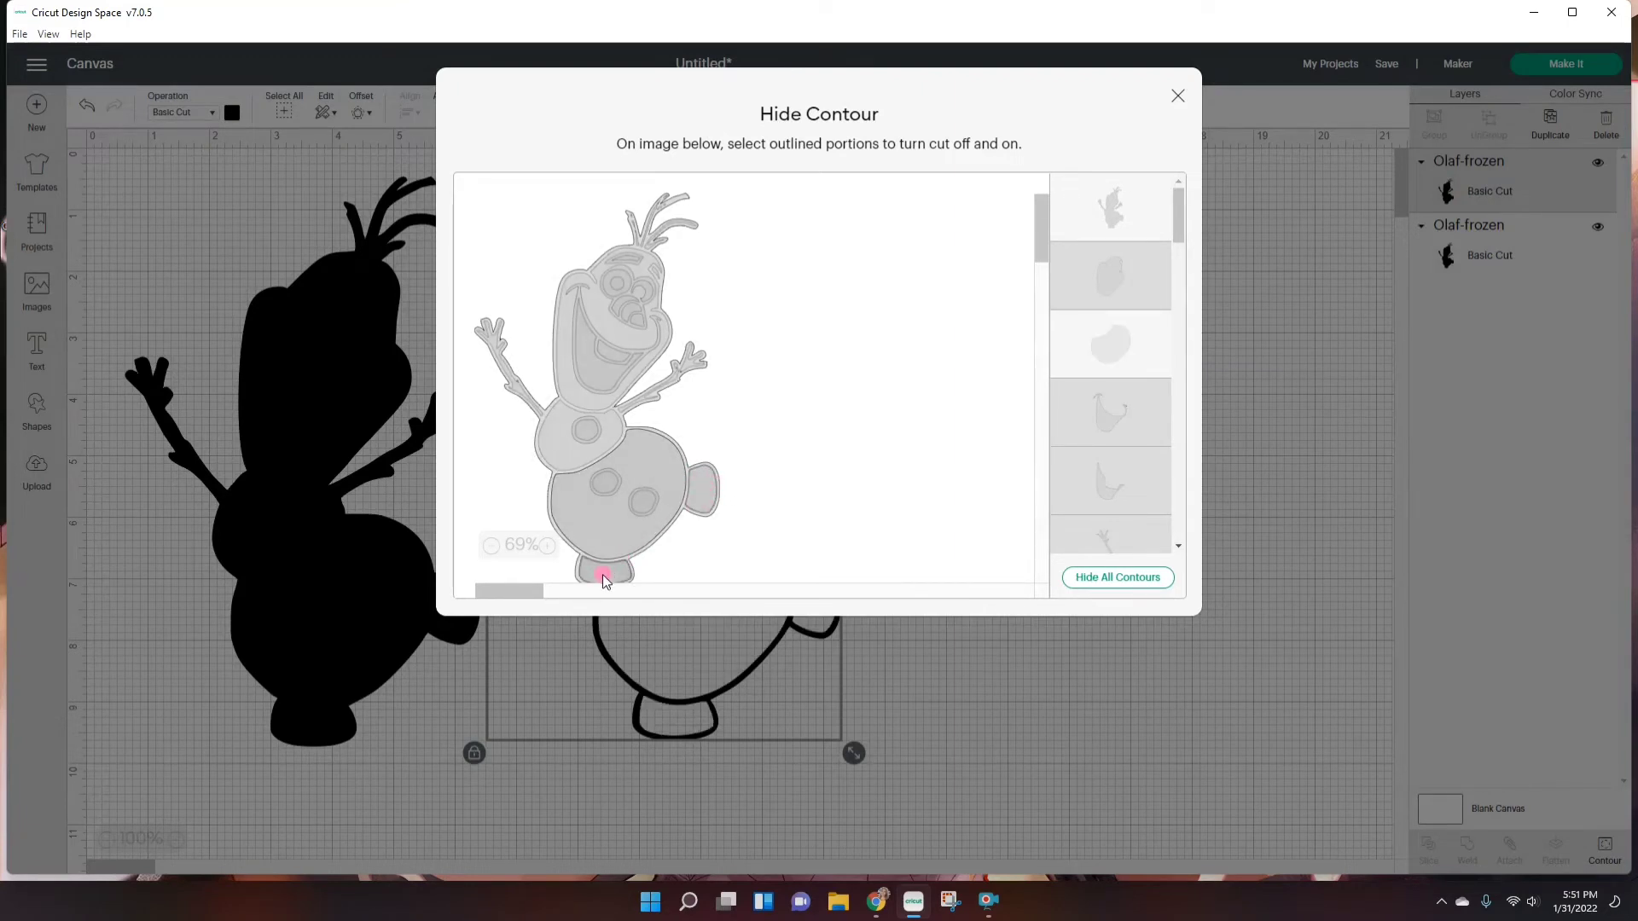
{"action": "left_click", "coordinate": [621, 493]}
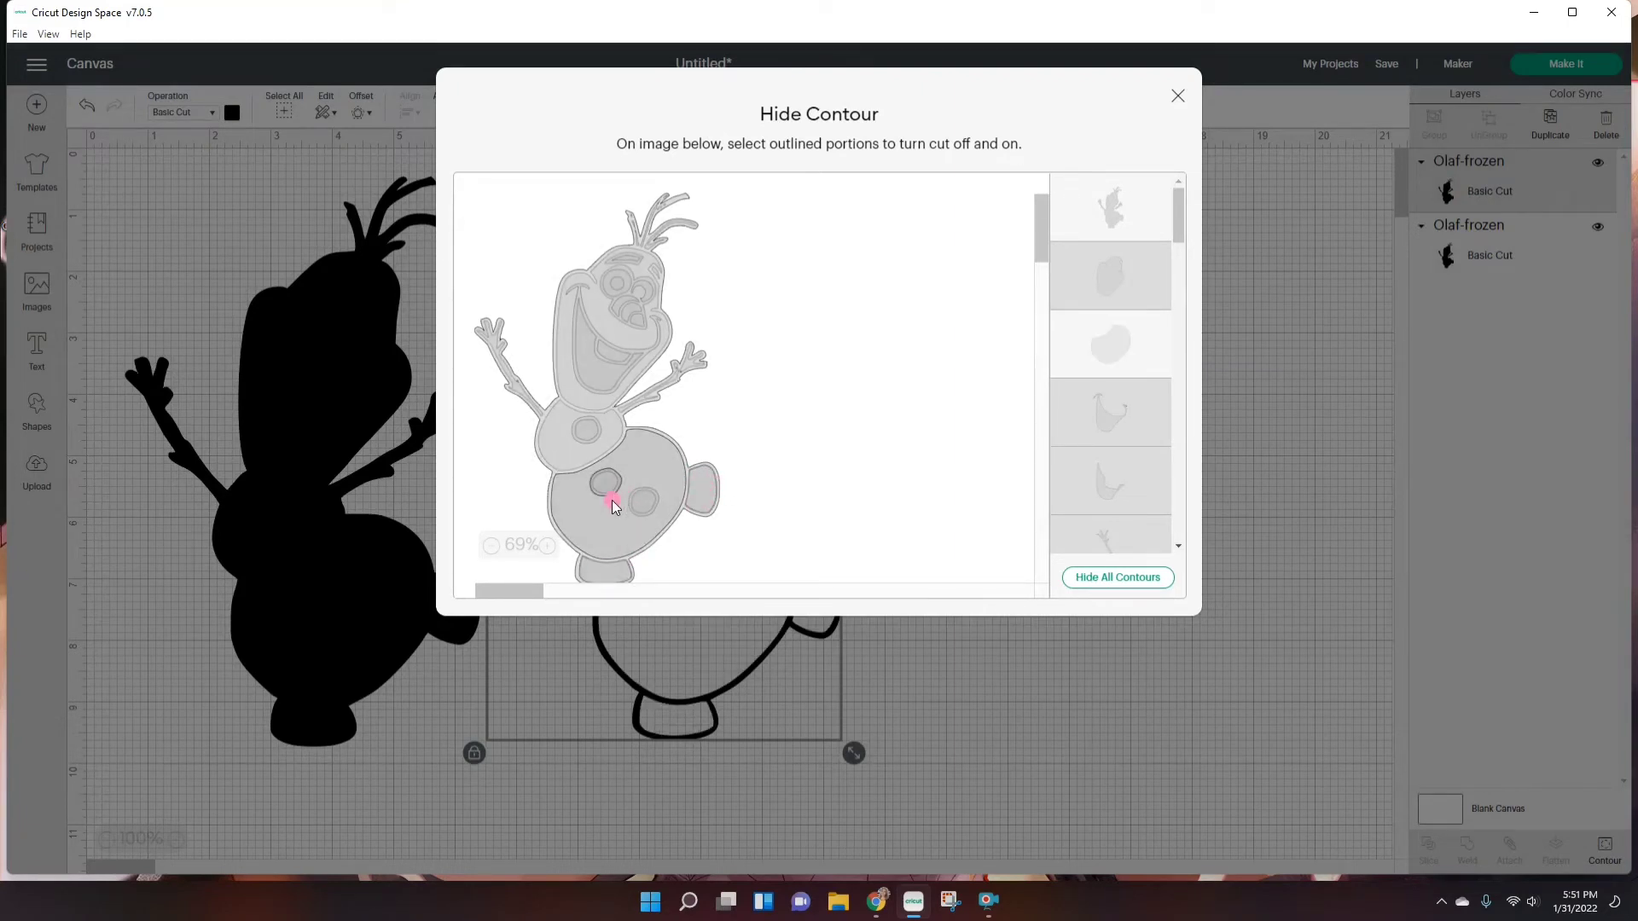
{"action": "left_click", "coordinate": [547, 545]}
{"action": "left_click", "coordinate": [614, 461]}
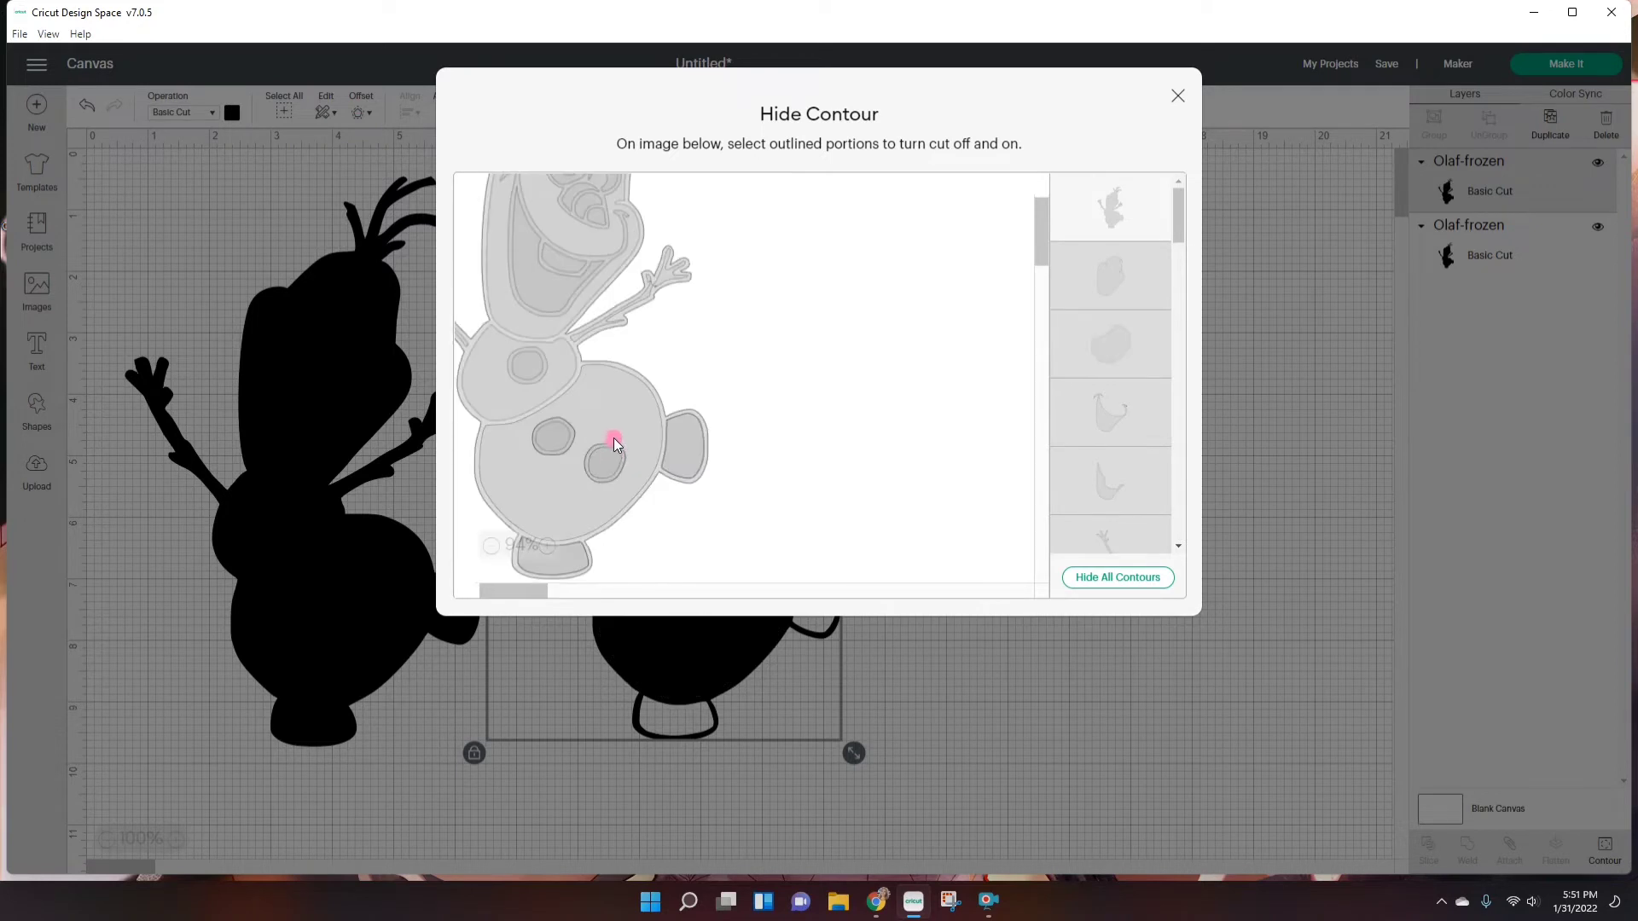
{"action": "left_click", "coordinate": [614, 440]}
{"action": "scroll", "coordinate": [512, 477], "scroll_direction": "up", "scroll_amount": 1}
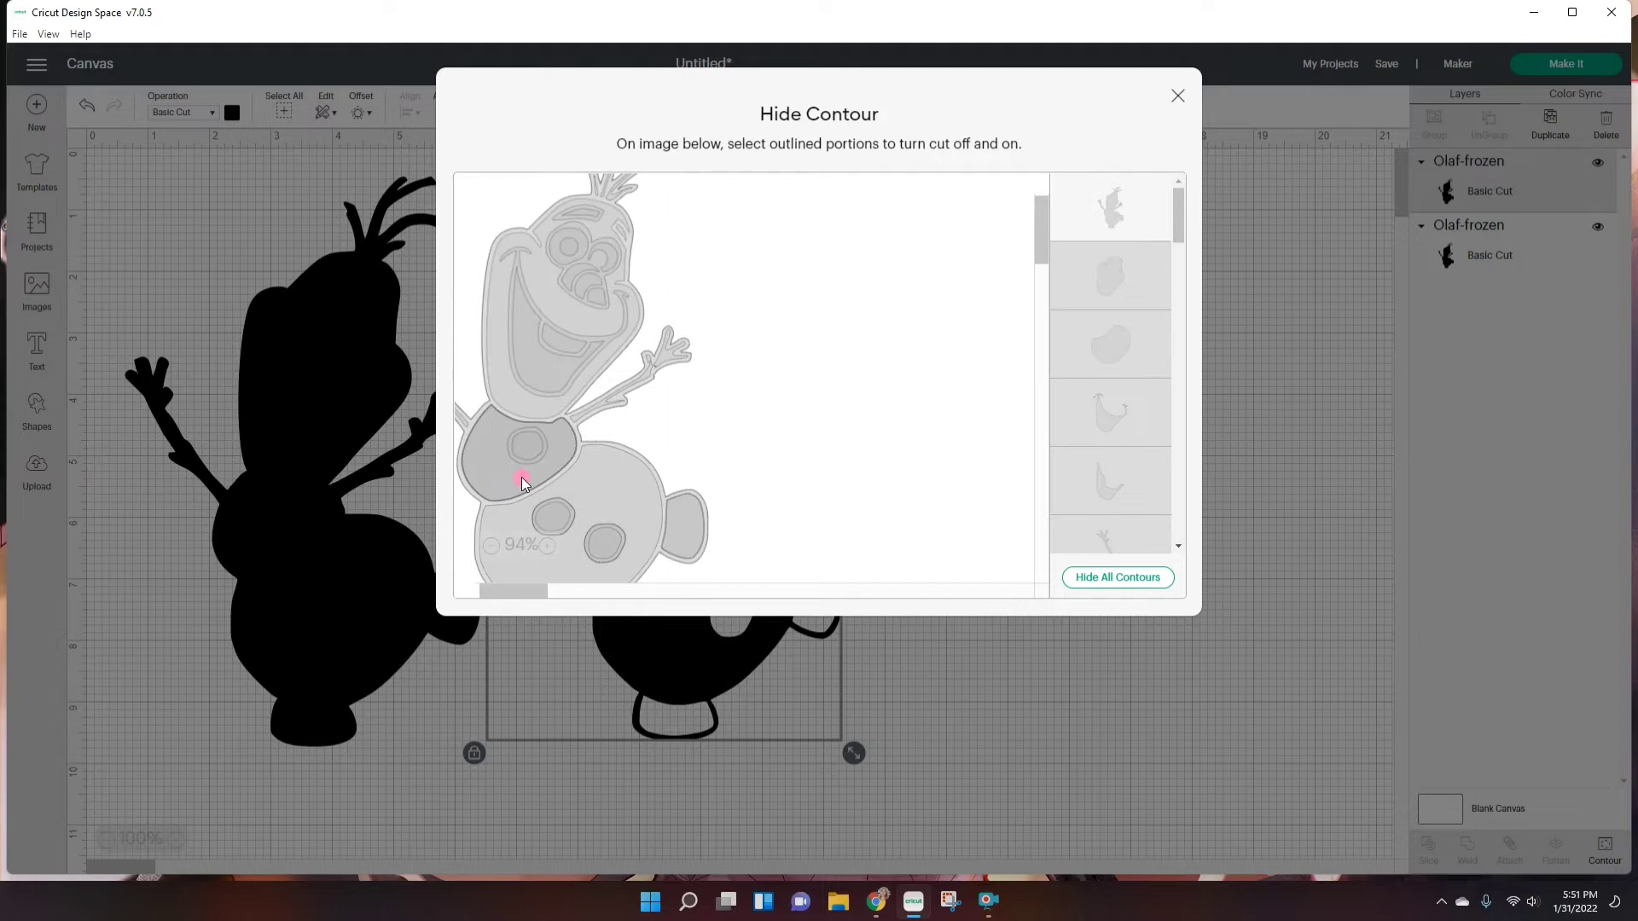
{"action": "left_click", "coordinate": [523, 483]}
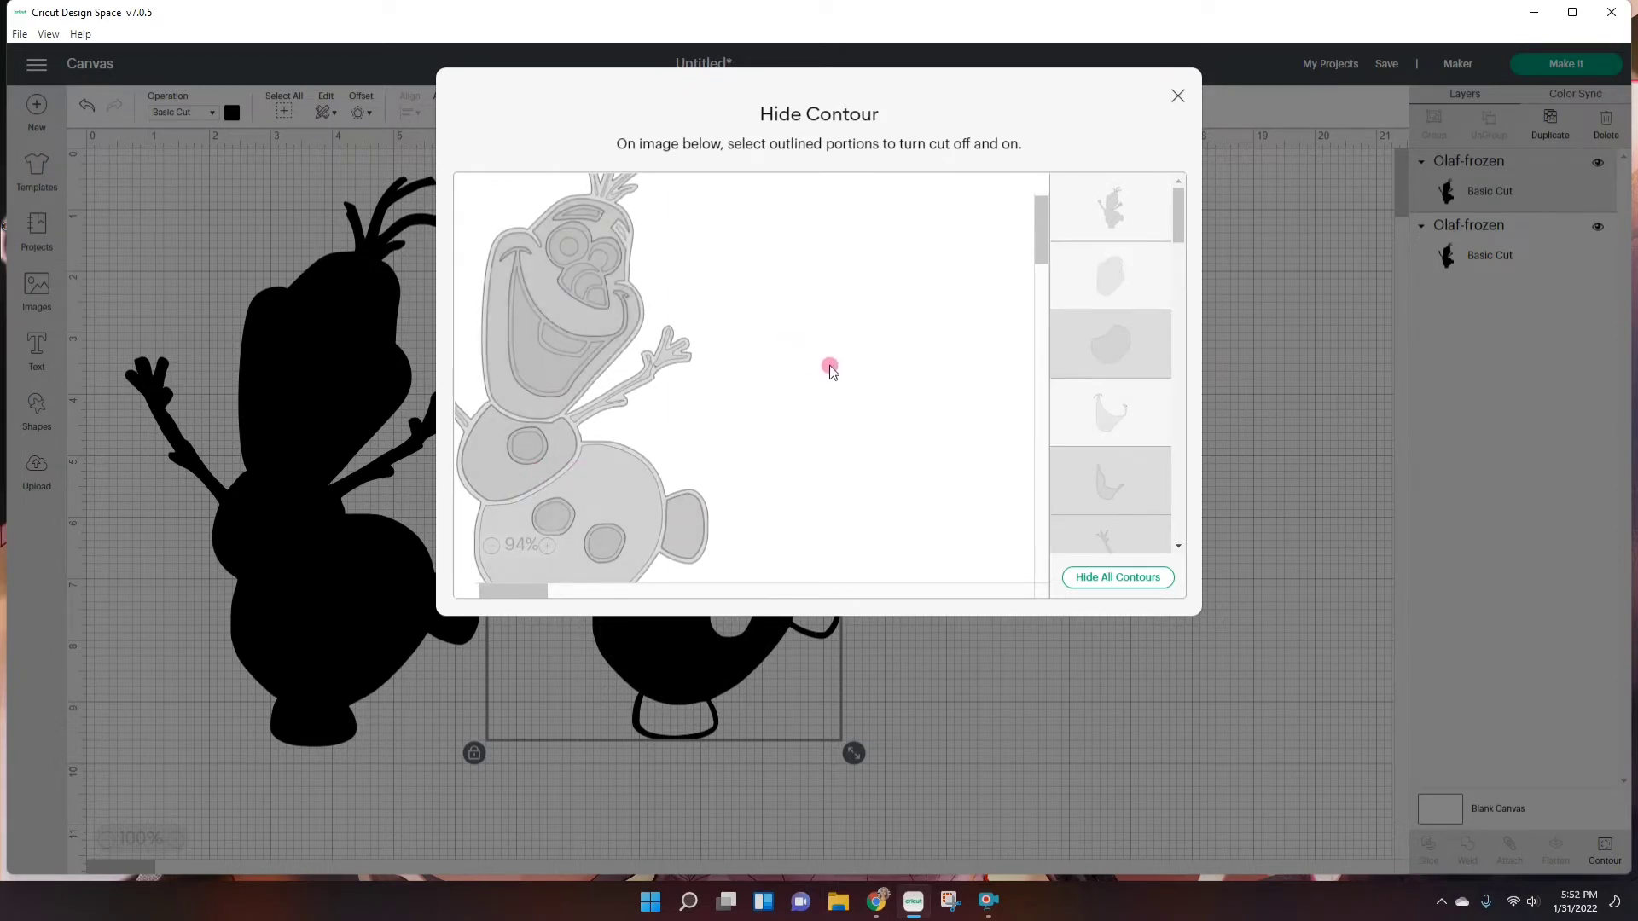
{"action": "left_click", "coordinate": [1109, 213]}
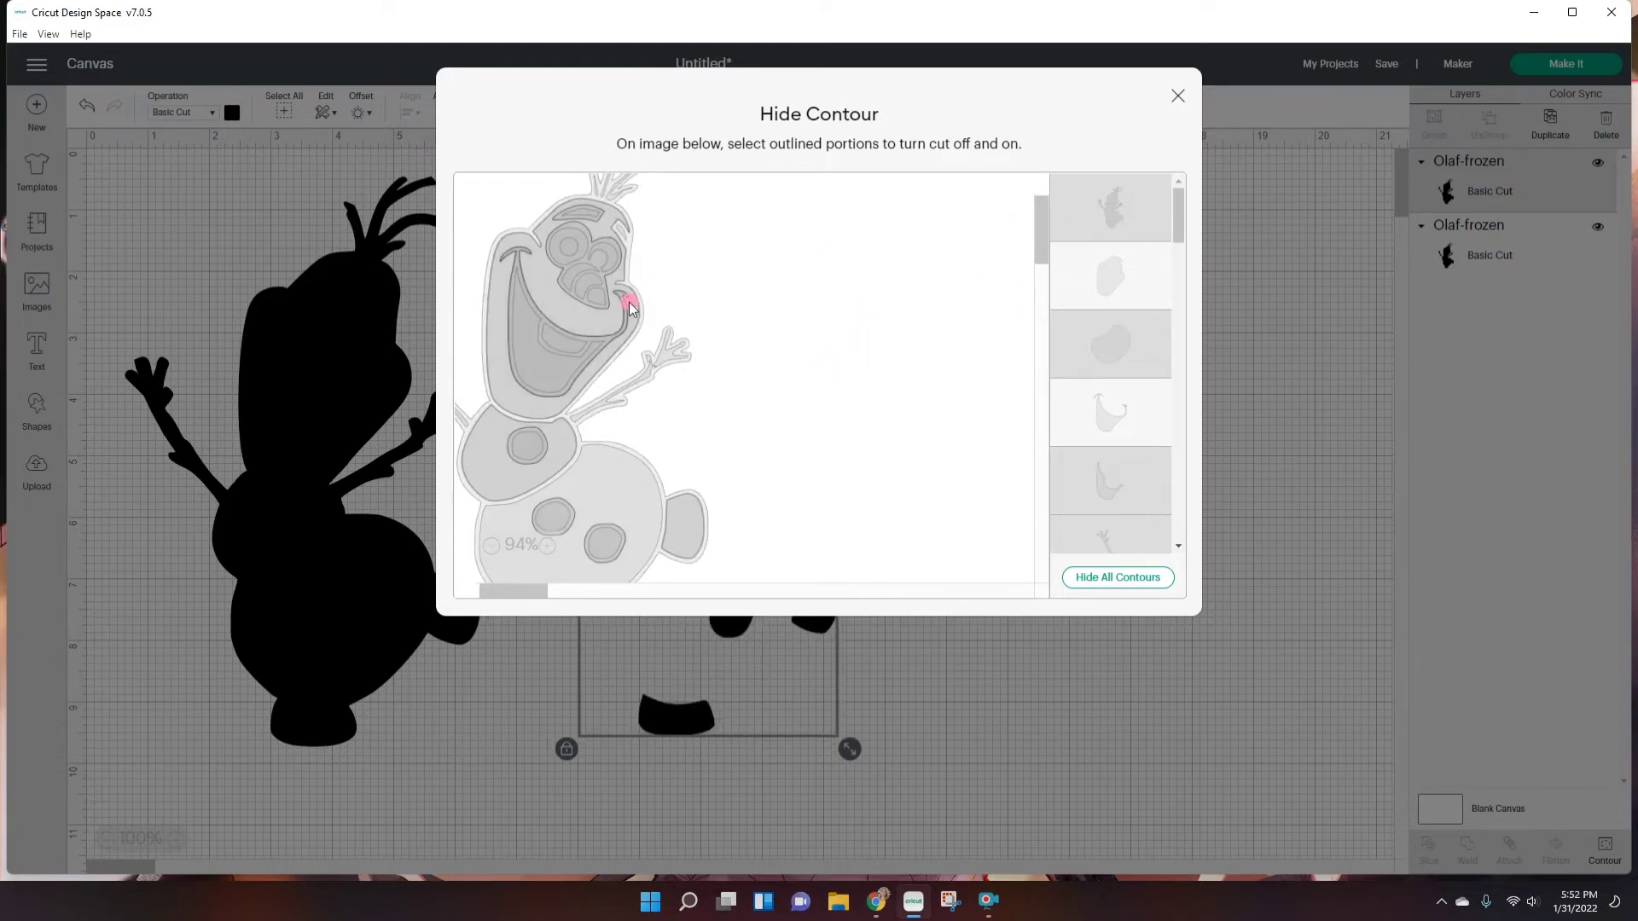
Colour the Olaf body layer white and lay it over the black silhouette
{"action": "left_click", "coordinate": [1128, 720]}
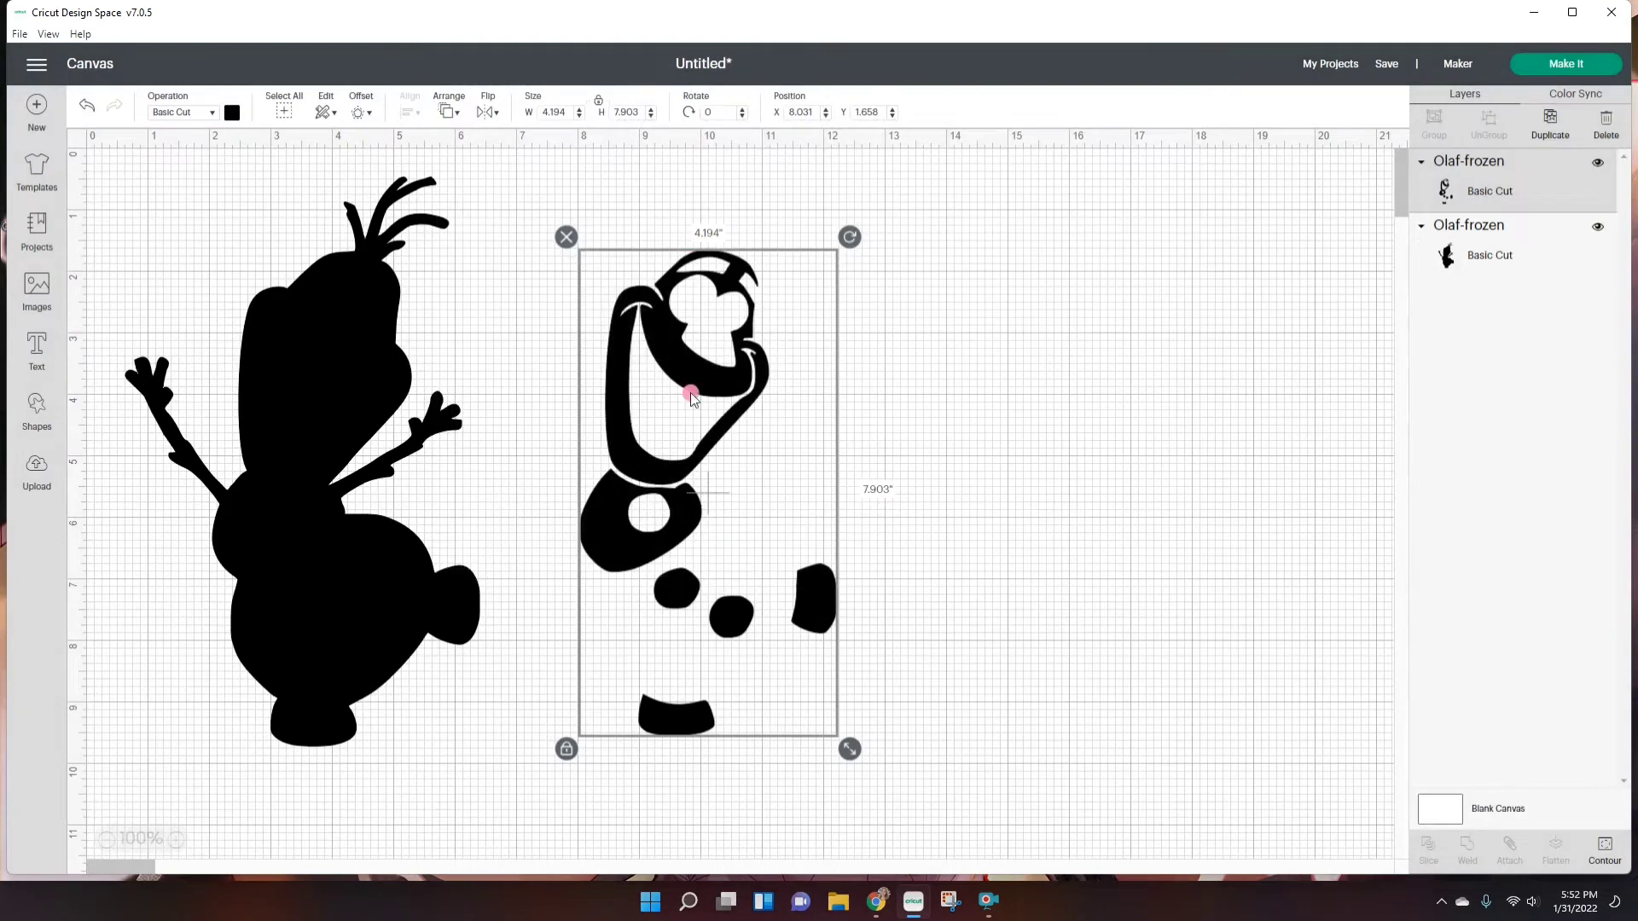
{"action": "left_click", "coordinate": [232, 113]}
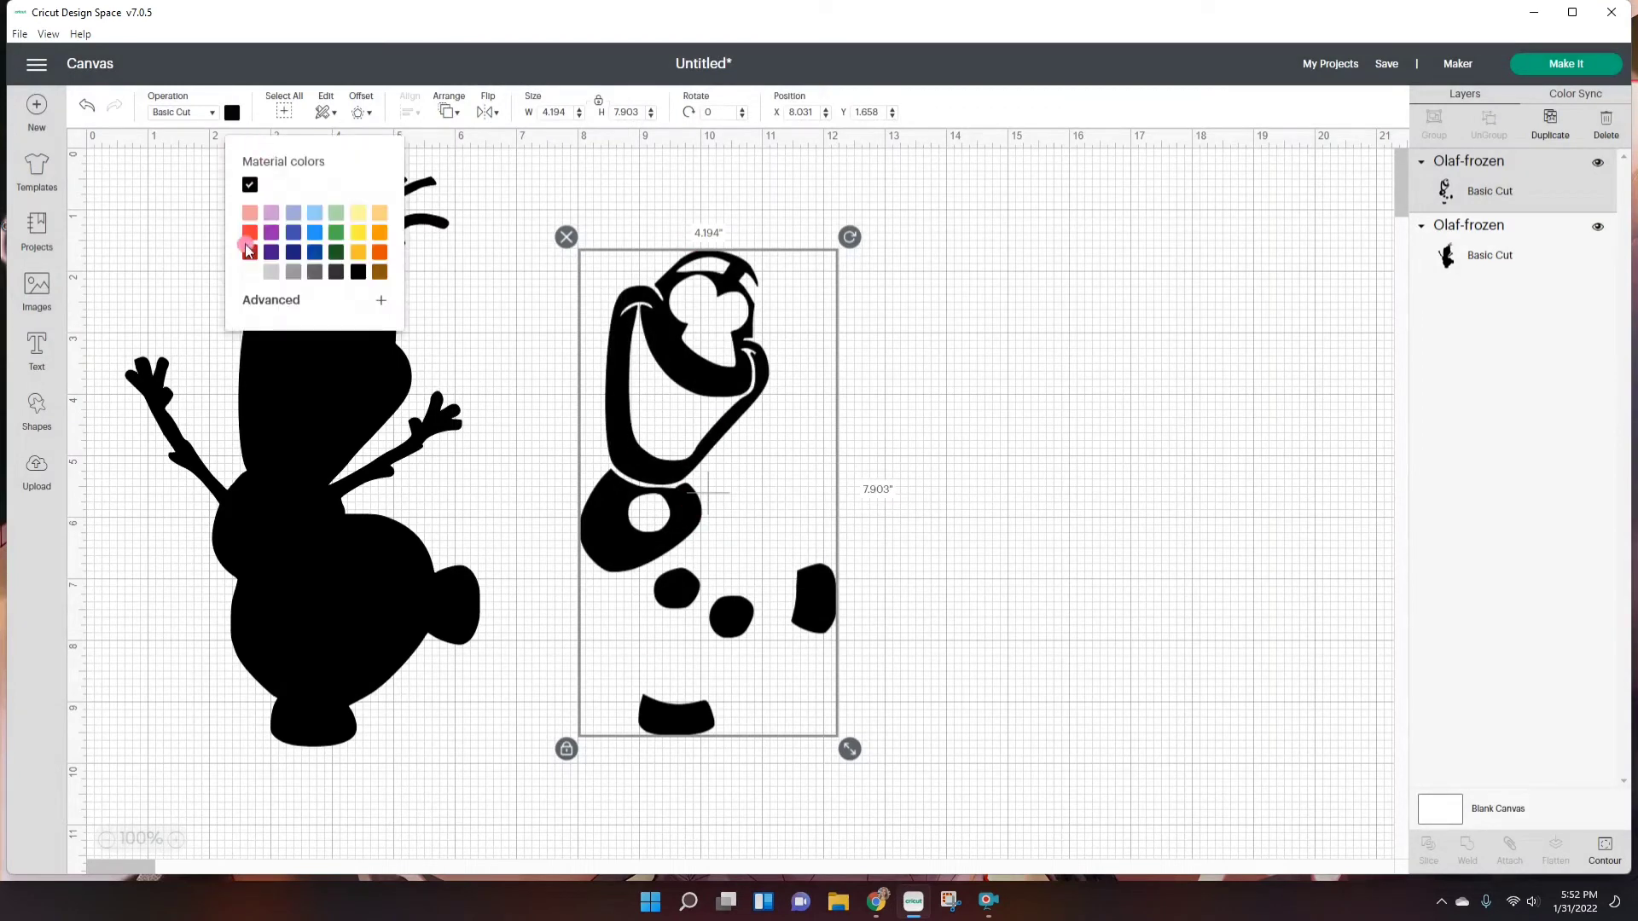
{"action": "left_click", "coordinate": [249, 271]}
{"action": "left_click_drag", "start_coordinate": [641, 476], "coordinate": [287, 503]}
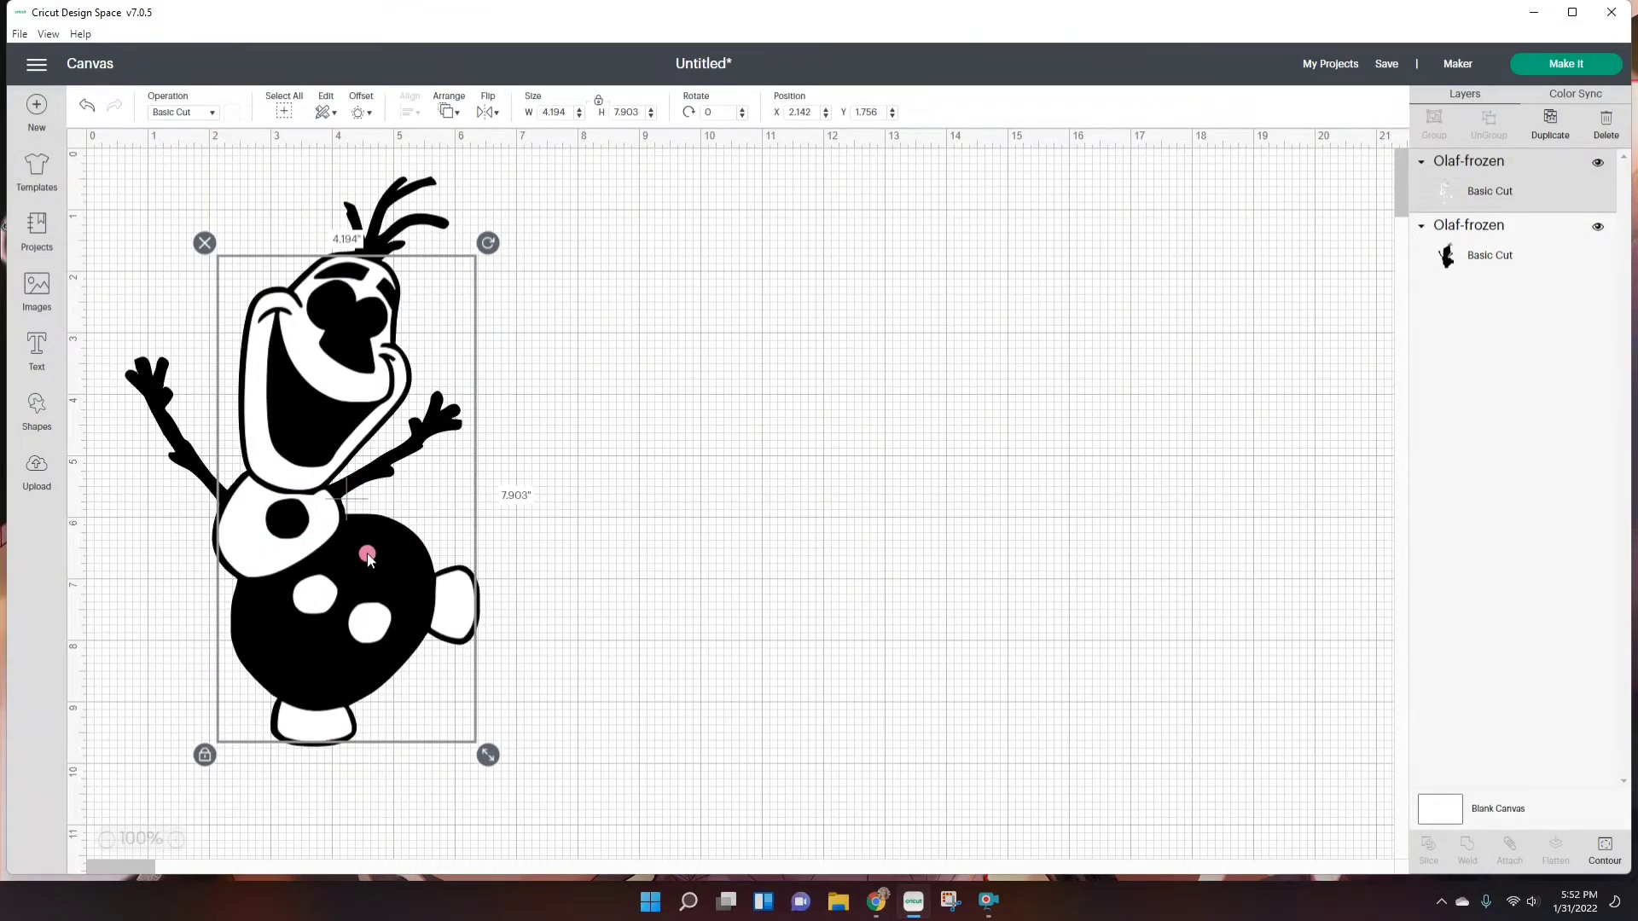
Restore the lower body contour on the white layer so Olaf's lower body shows white
{"action": "left_click", "coordinate": [1603, 851]}
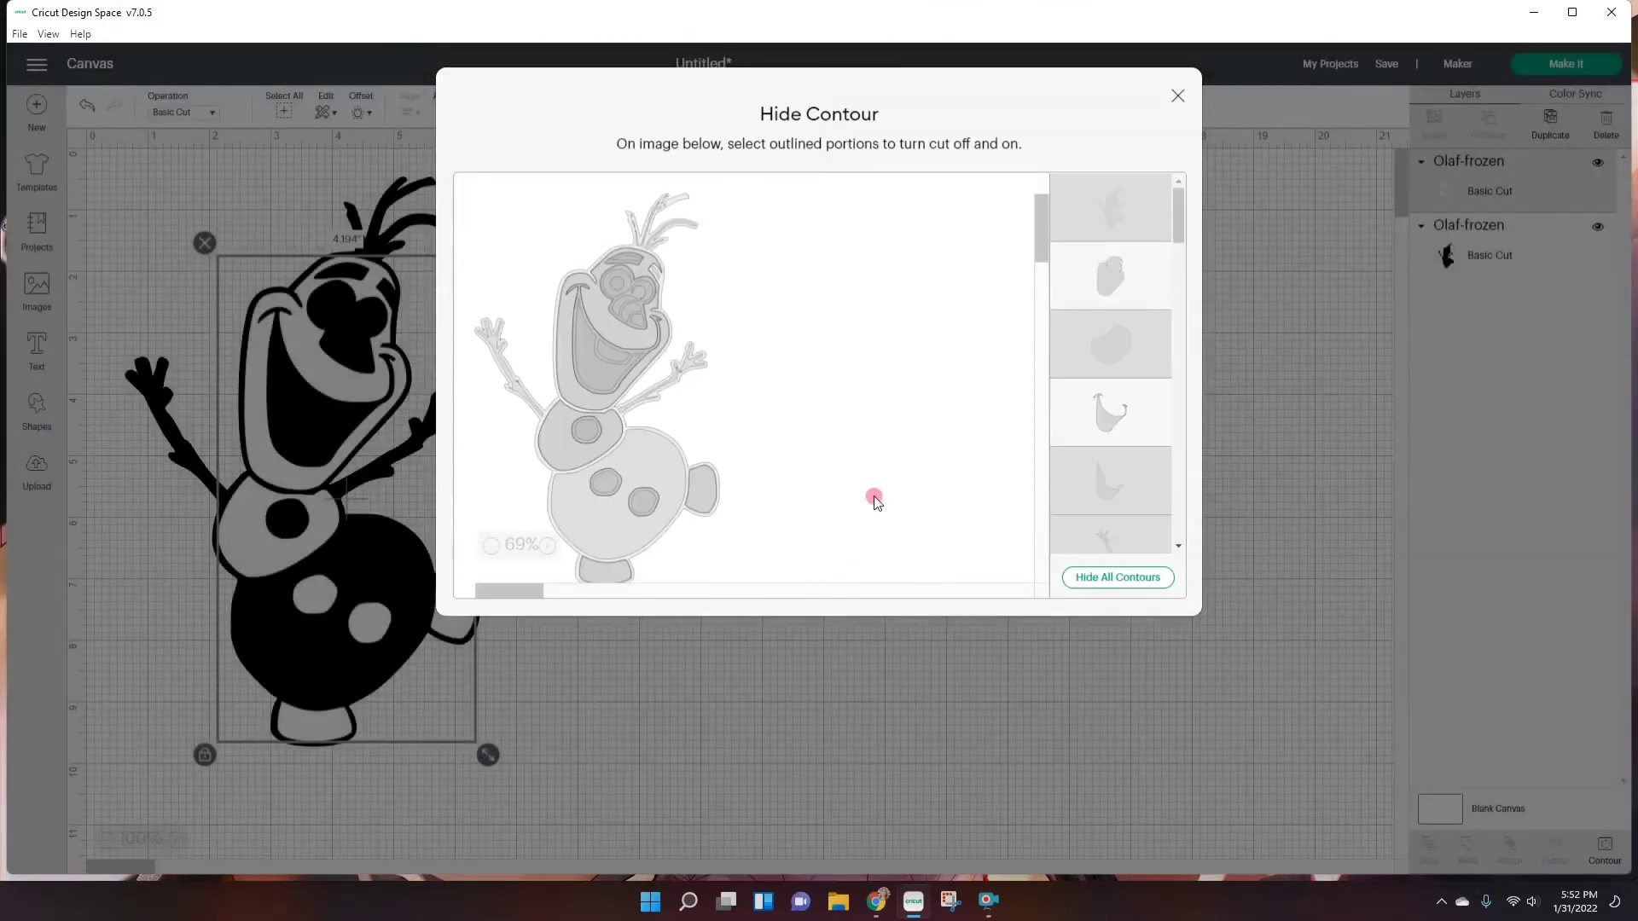
{"action": "left_click", "coordinate": [653, 459]}
{"action": "left_click", "coordinate": [768, 646]}
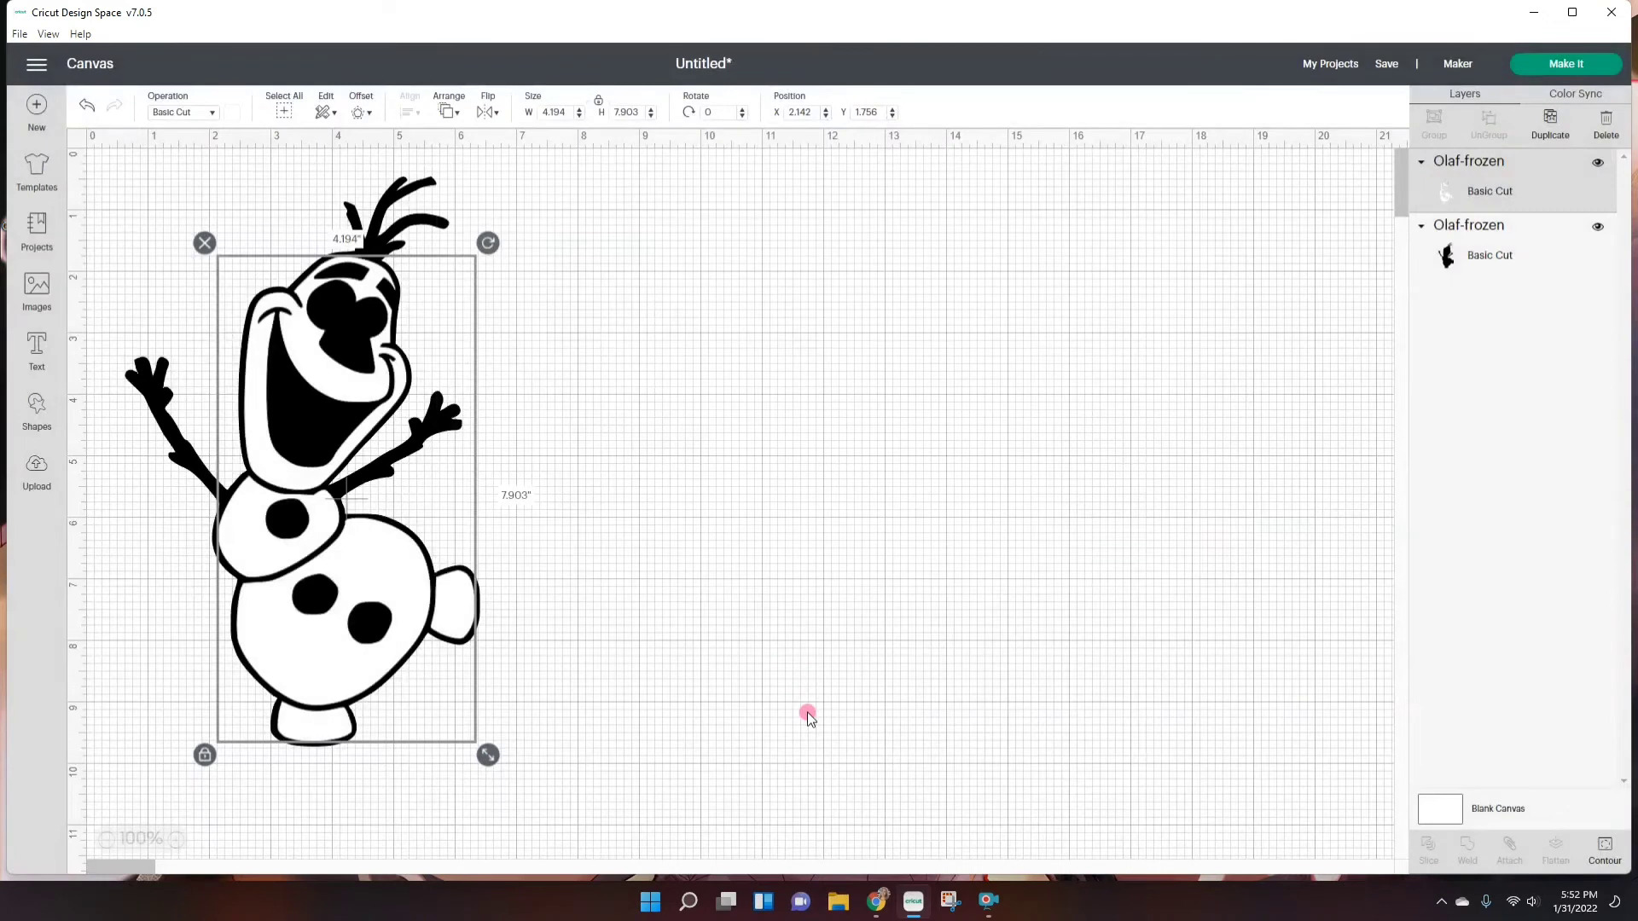
{"action": "left_click", "coordinate": [165, 428]}
Duplicate the black Olaf and hide all contours except the nose
{"action": "right_click", "coordinate": [166, 429]}
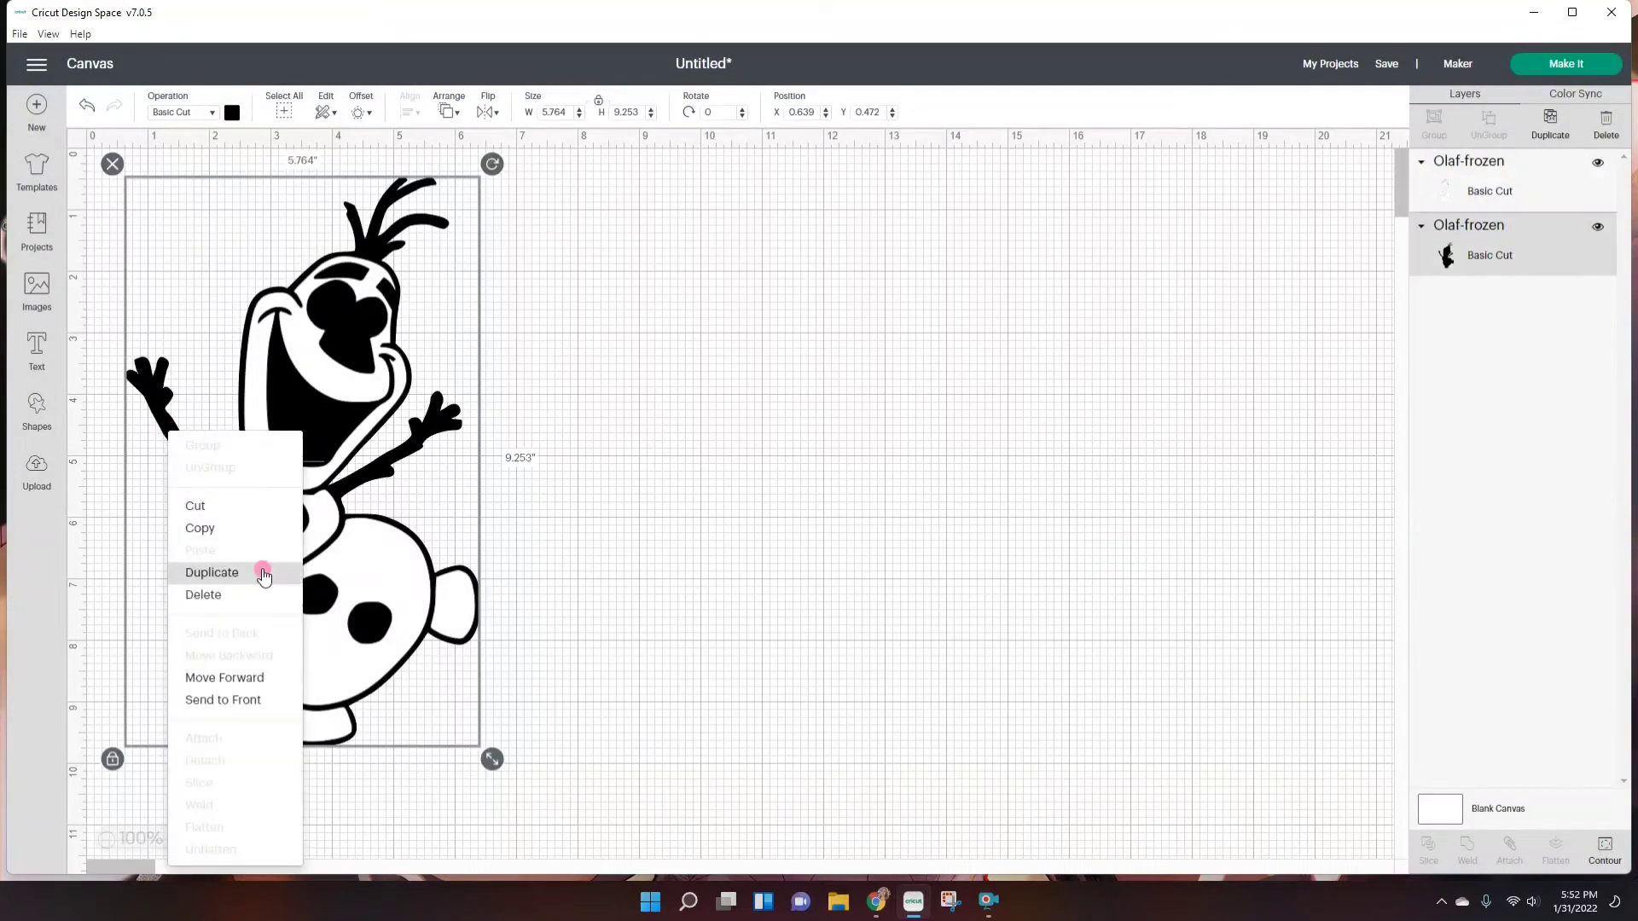
{"action": "left_click", "coordinate": [264, 573]}
{"action": "left_click_drag", "start_coordinate": [263, 574], "coordinate": [651, 512]}
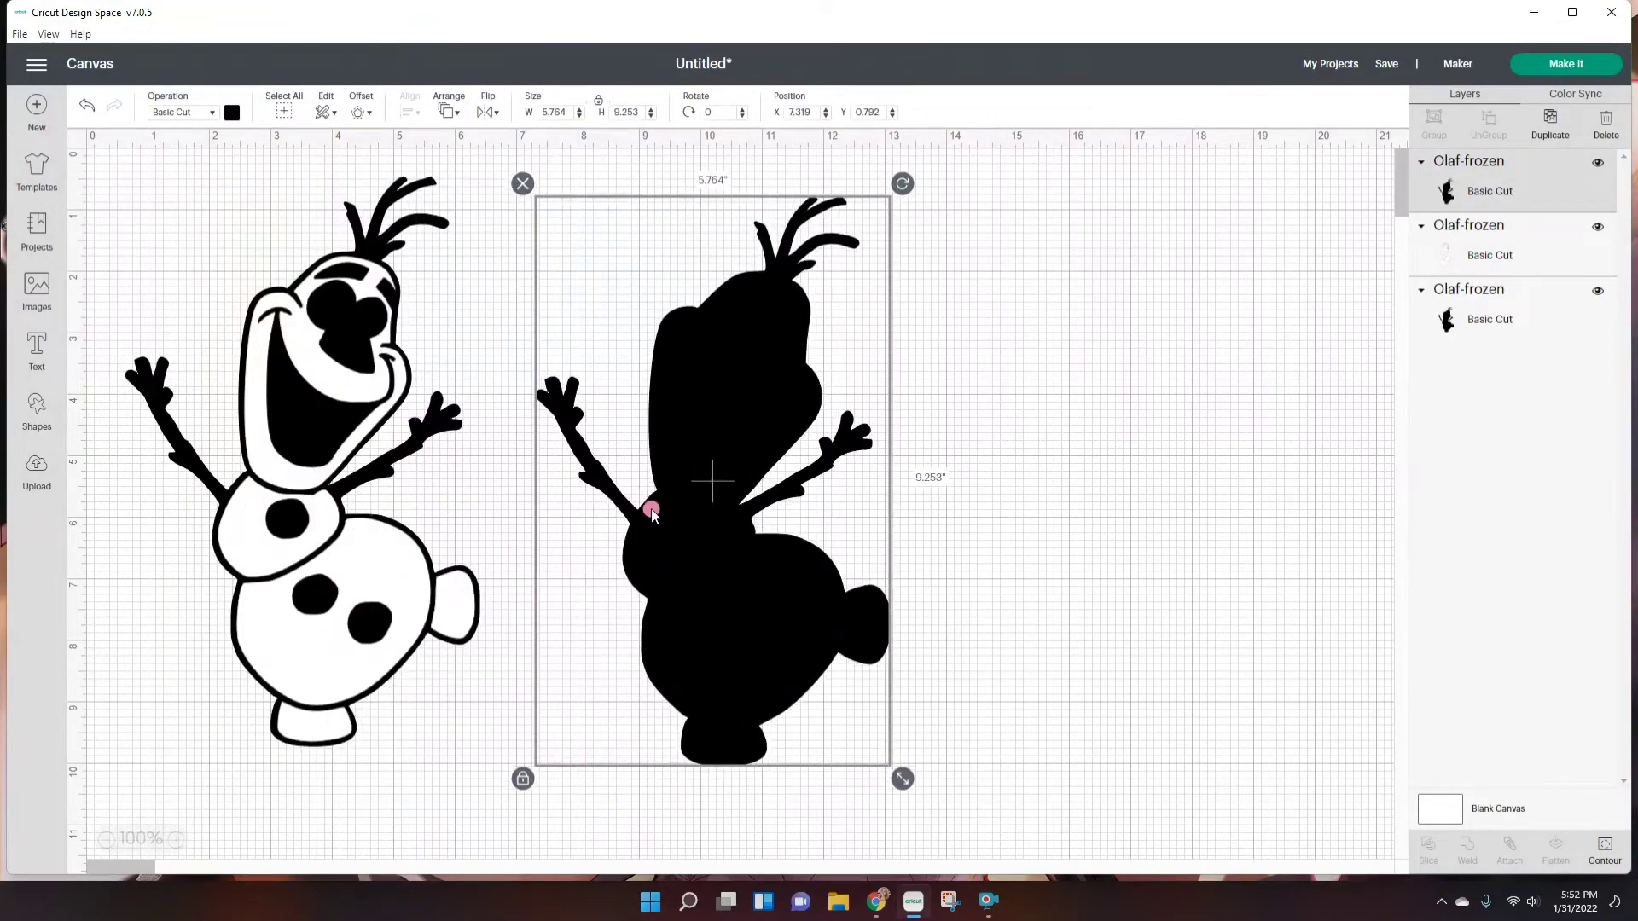
{"action": "left_click", "coordinate": [1605, 849]}
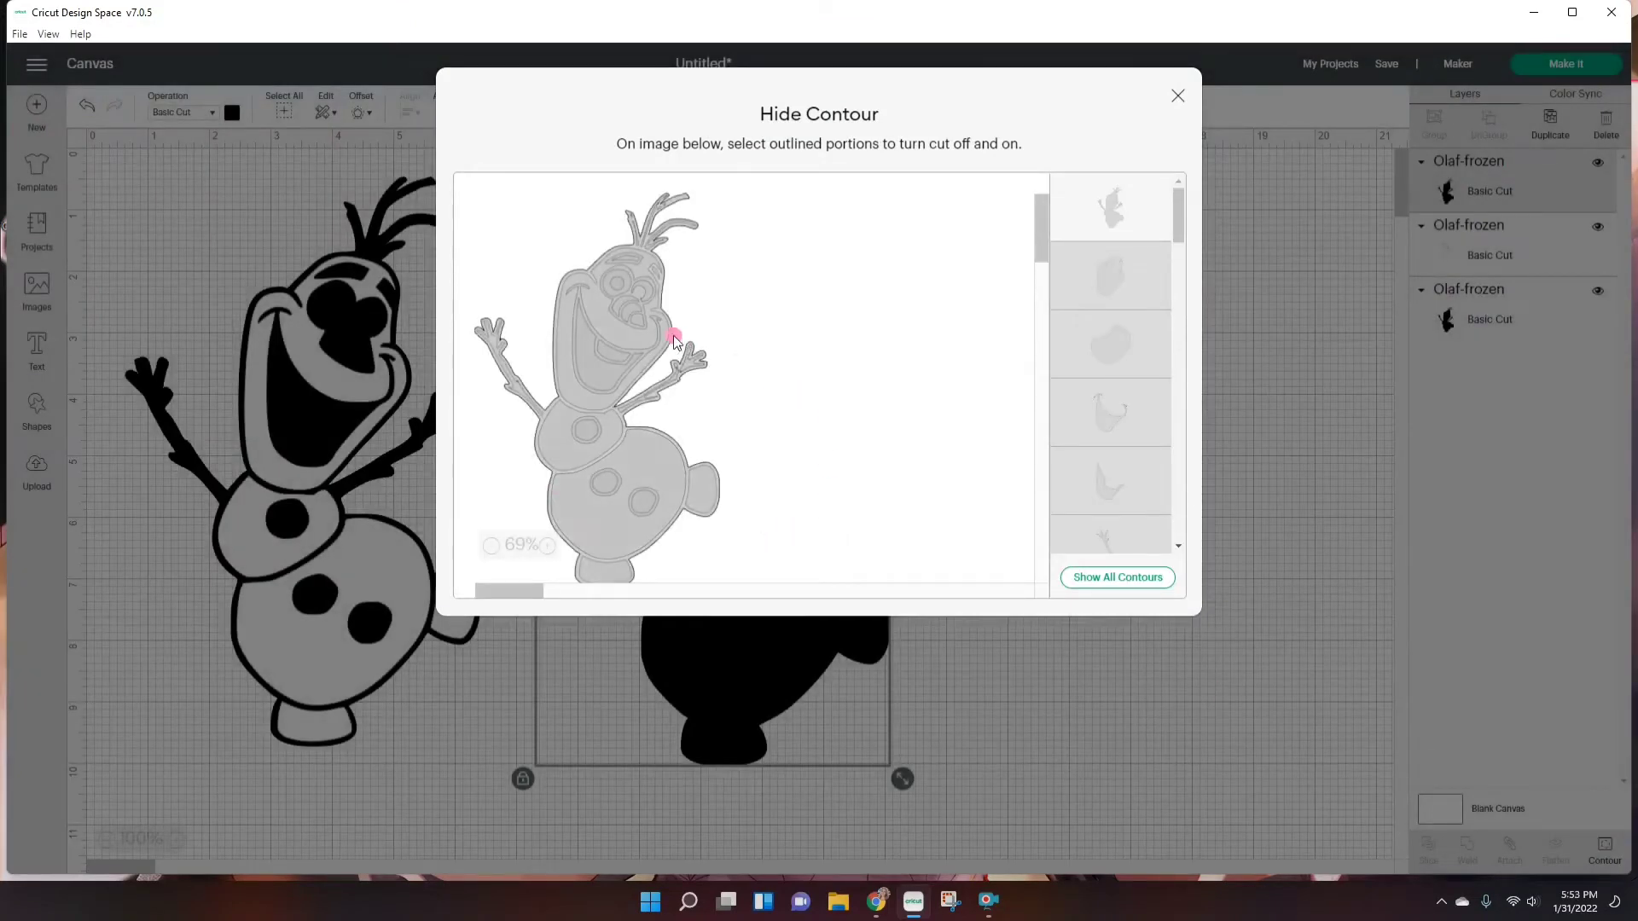
{"action": "left_click", "coordinate": [619, 310]}
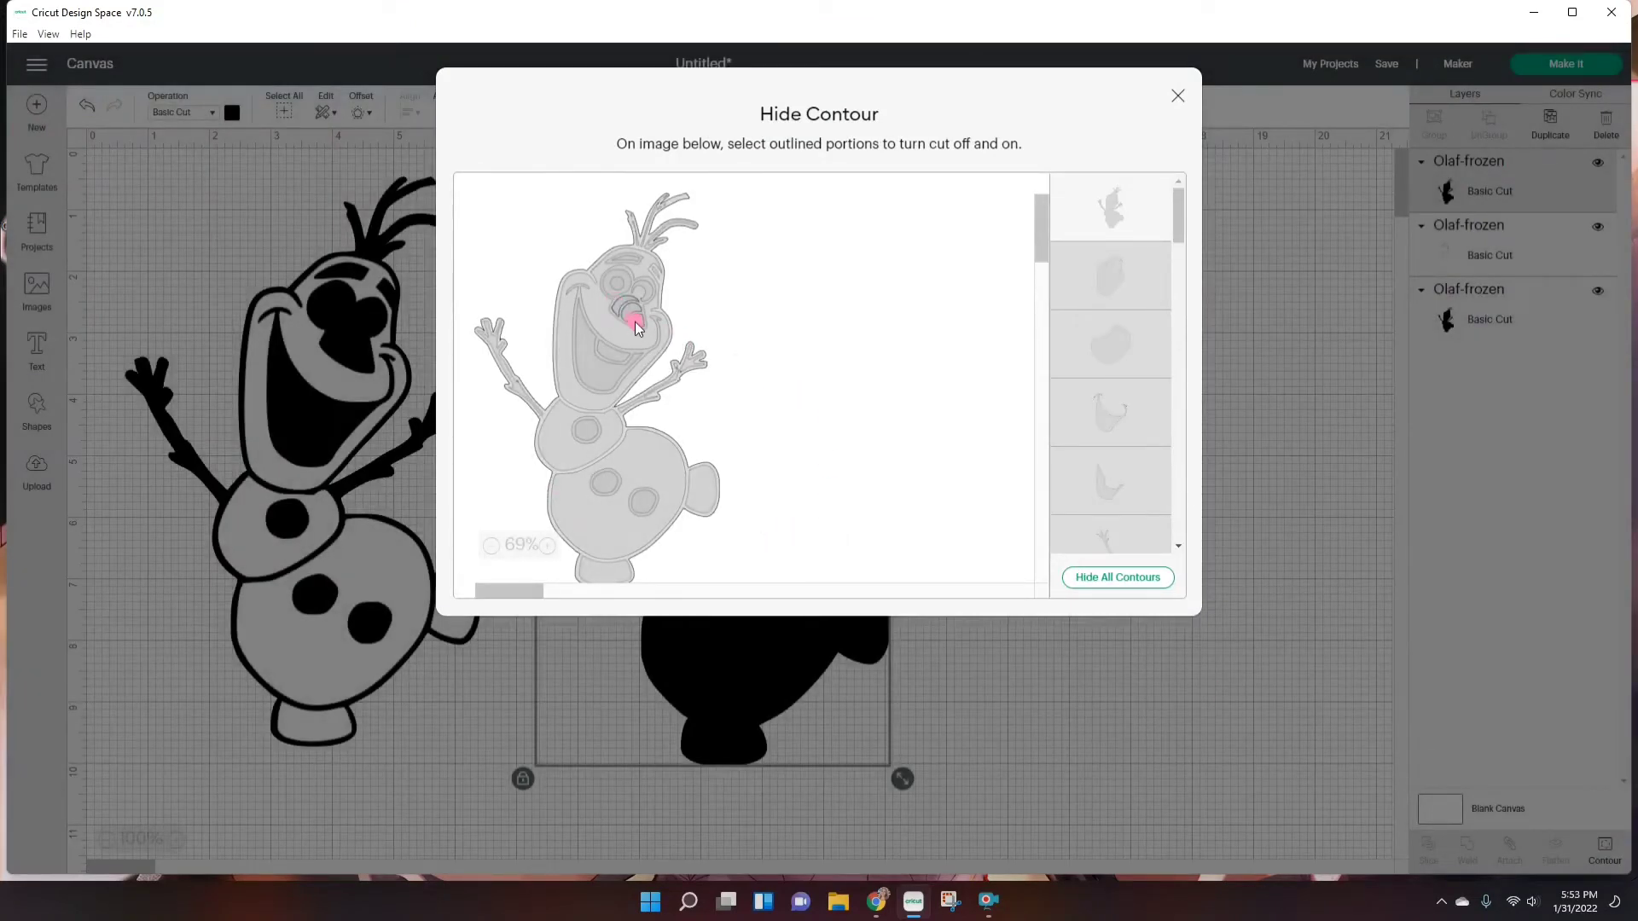
{"action": "left_click", "coordinate": [1088, 220]}
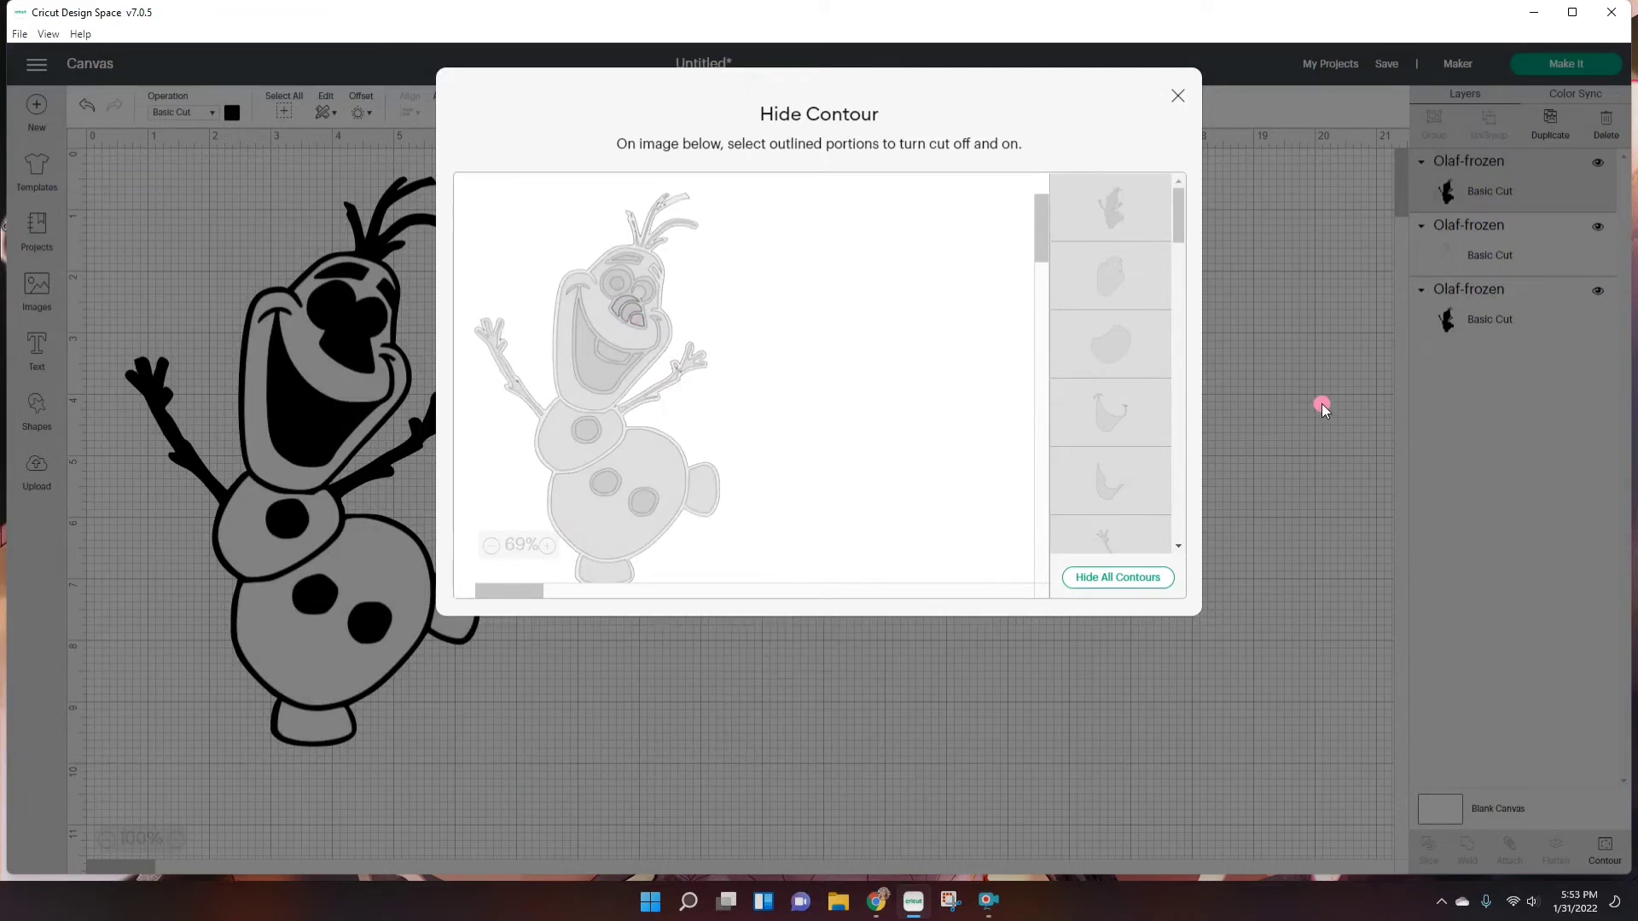
{"action": "left_click", "coordinate": [1322, 409]}
Colour the nose piece orange and place it on Olaf's face
{"action": "left_click", "coordinate": [232, 114]}
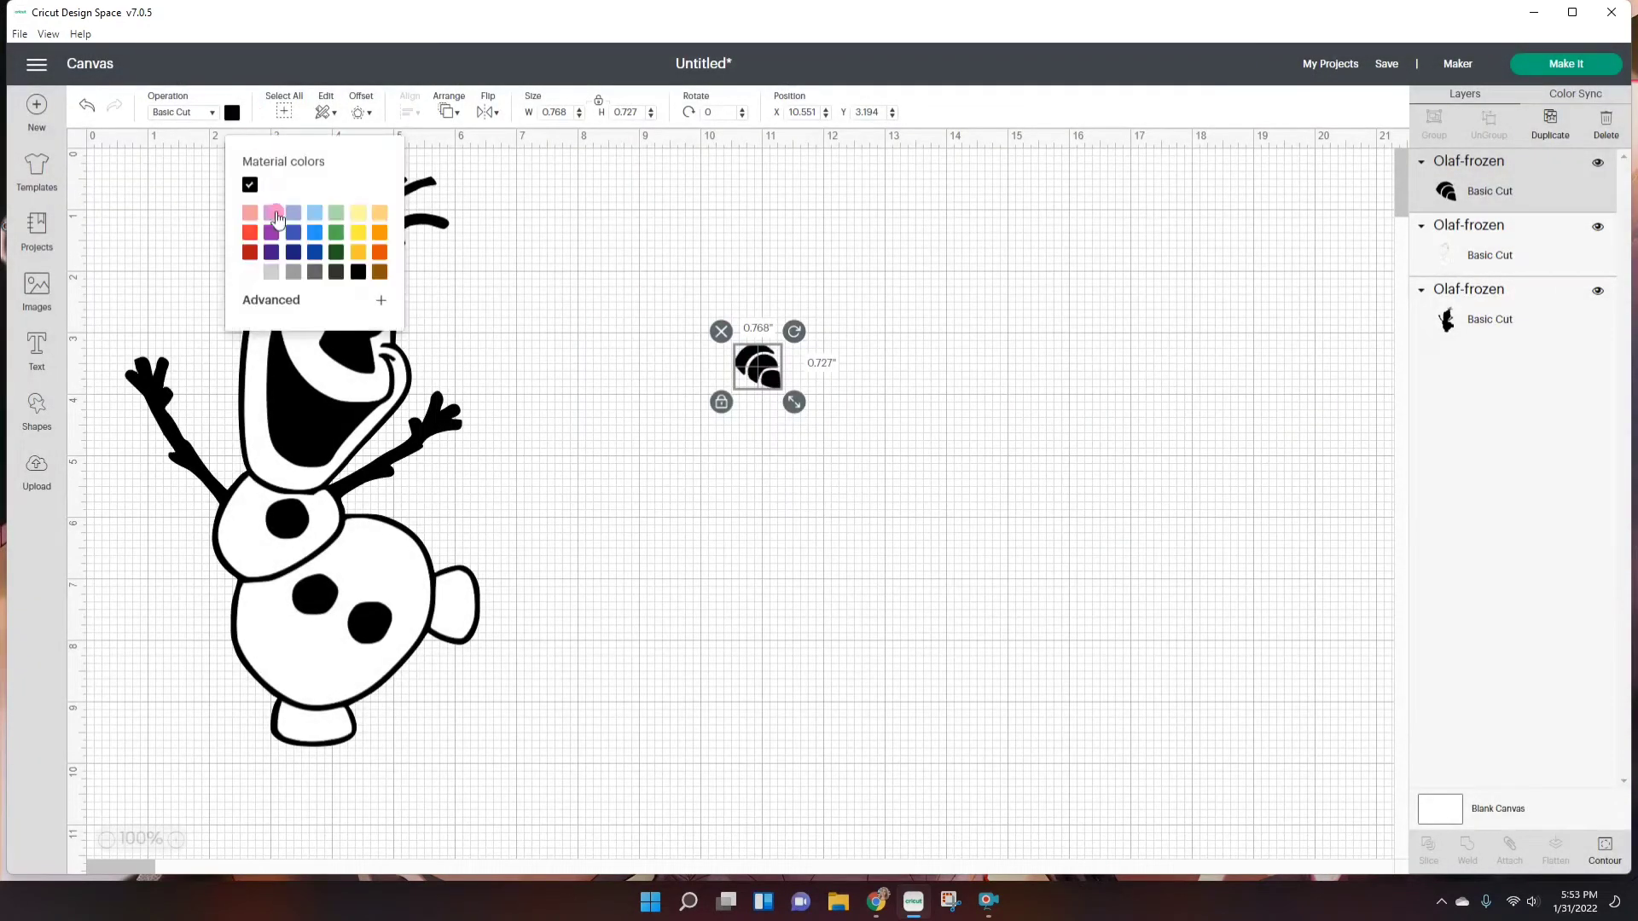
{"action": "left_click", "coordinate": [383, 236]}
{"action": "left_click_drag", "start_coordinate": [773, 373], "coordinate": [363, 360]}
Duplicate the black Olaf silhouette and move the copy beside the original
{"action": "left_click", "coordinate": [181, 411]}
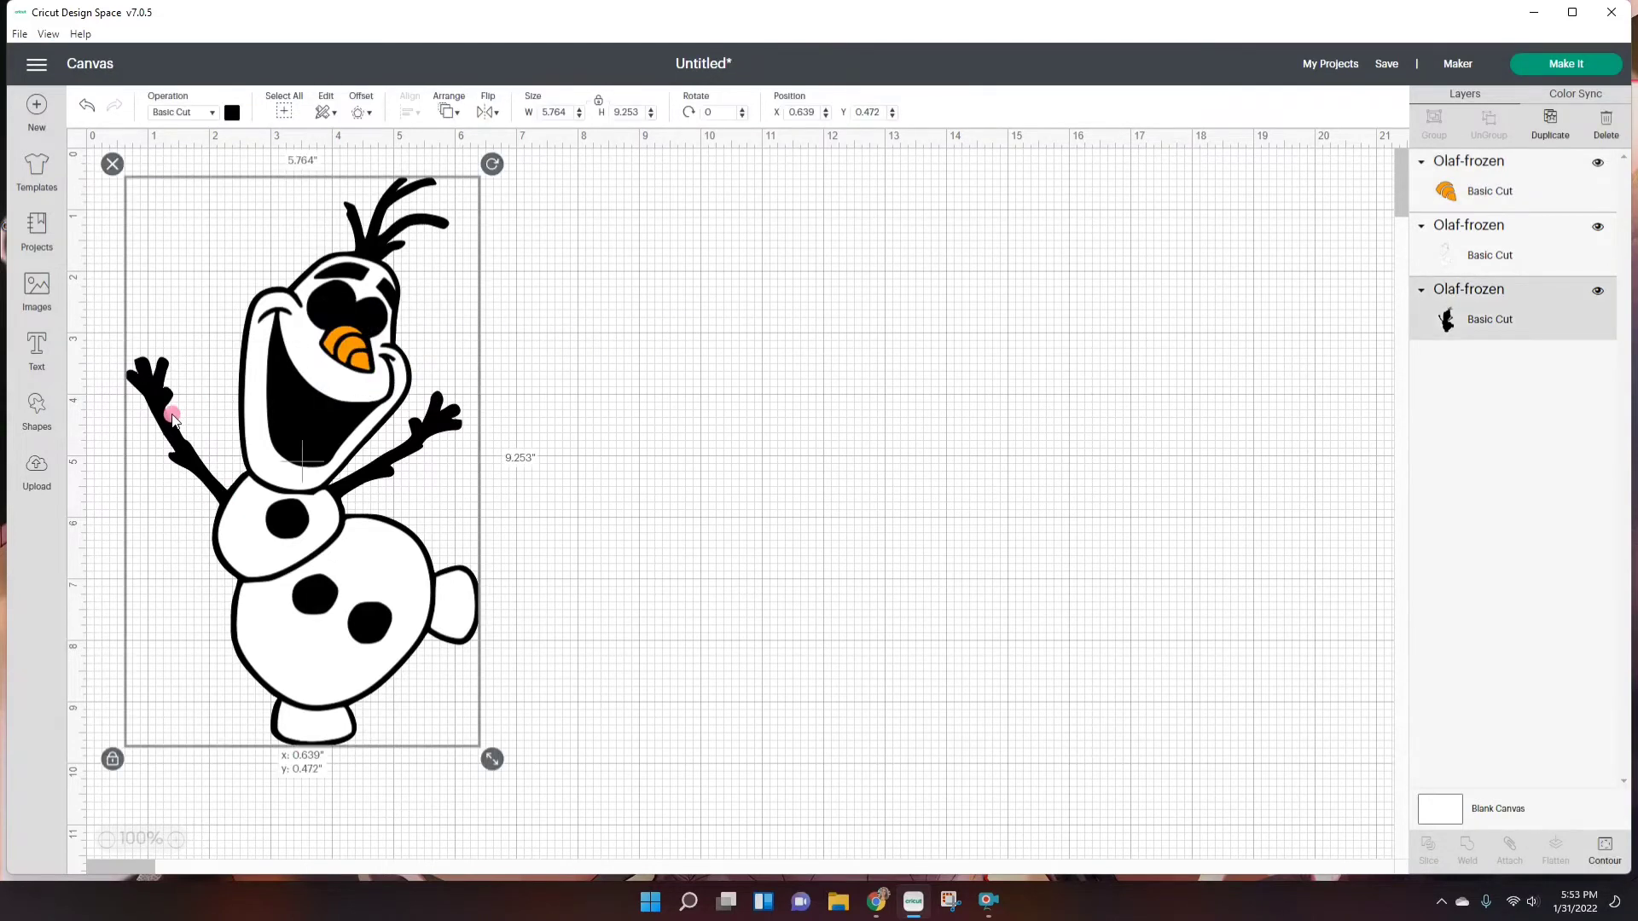
{"action": "right_click", "coordinate": [174, 417]}
{"action": "left_click", "coordinate": [276, 571]}
{"action": "left_click_drag", "start_coordinate": [274, 530], "coordinate": [664, 450]}
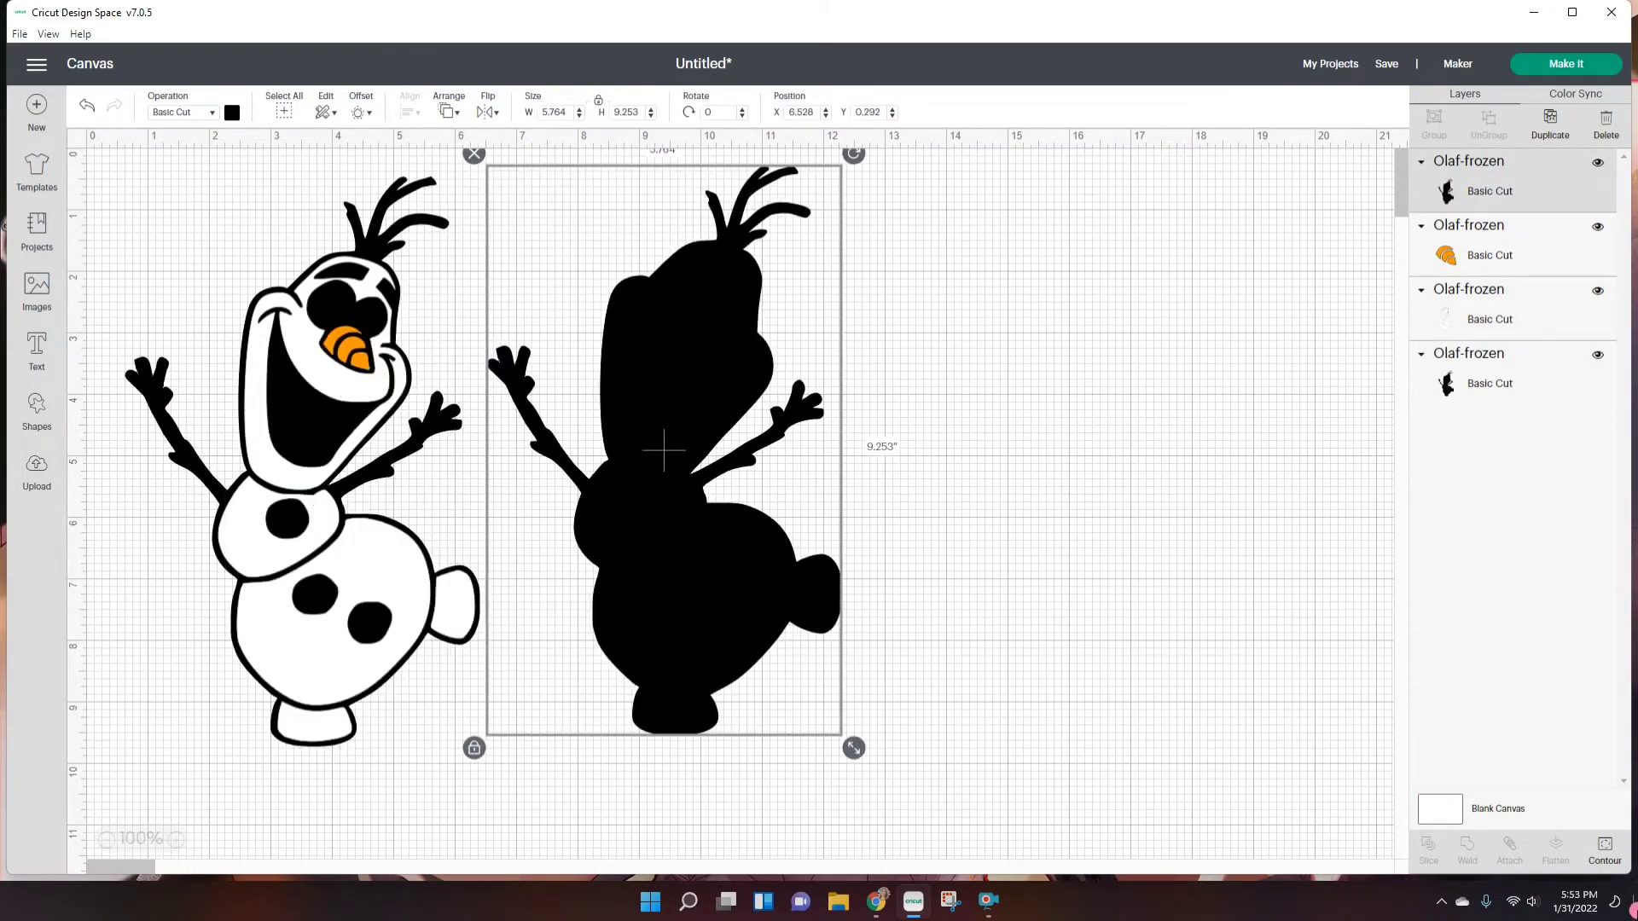
Hide contours on the copy so only the two arms and hair strands remain
{"action": "left_click", "coordinate": [1606, 849]}
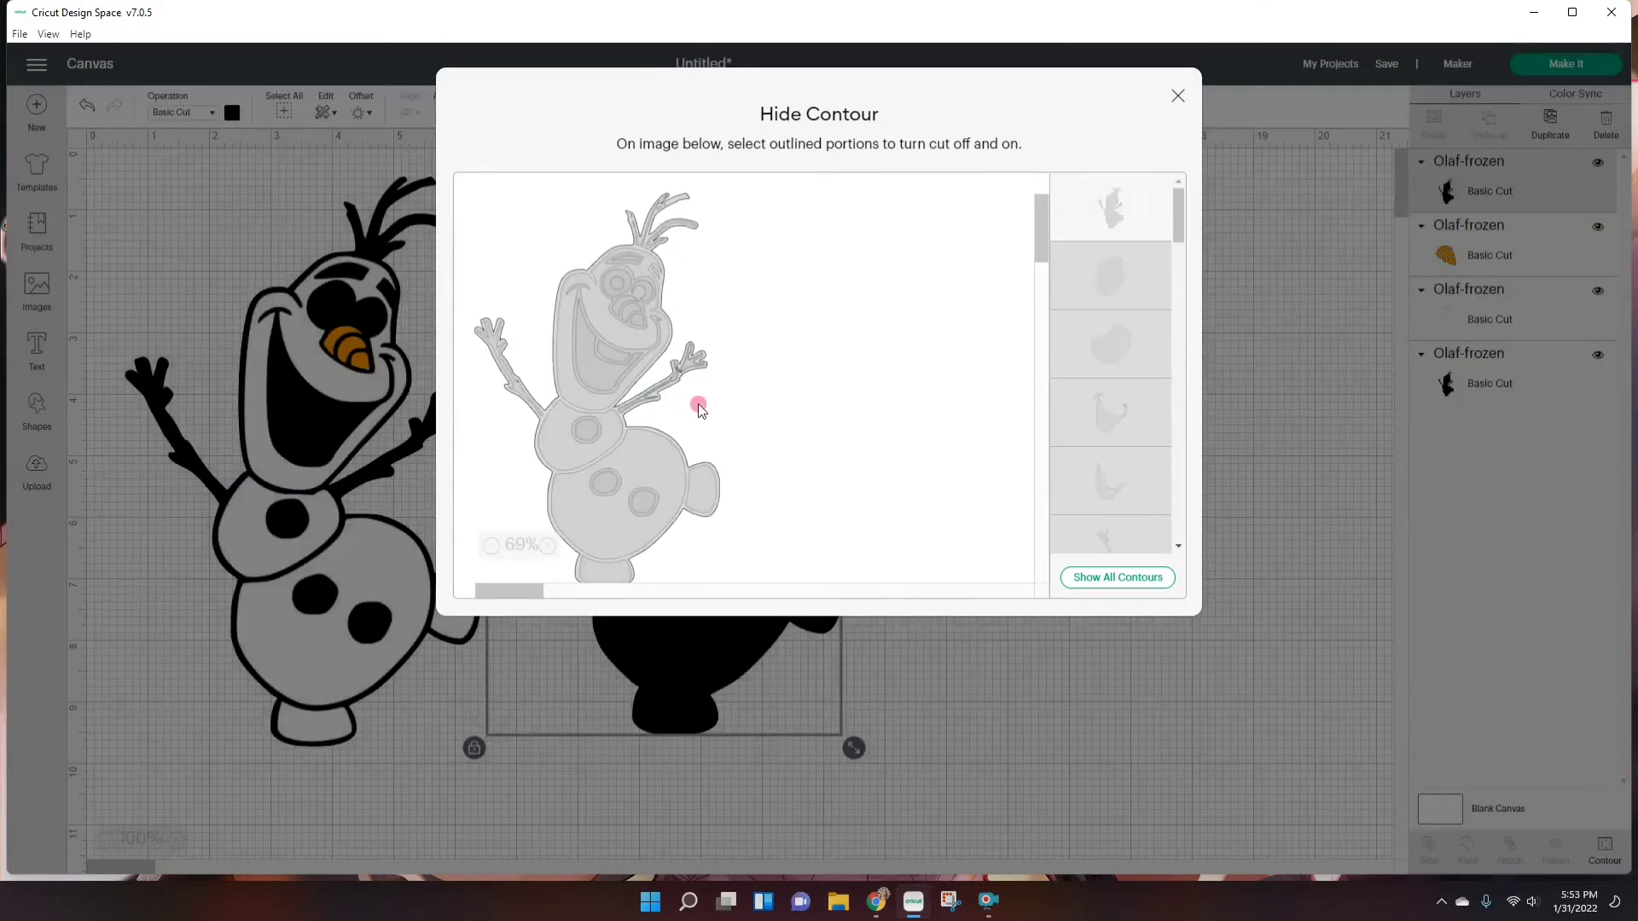
{"action": "left_click", "coordinate": [516, 370]}
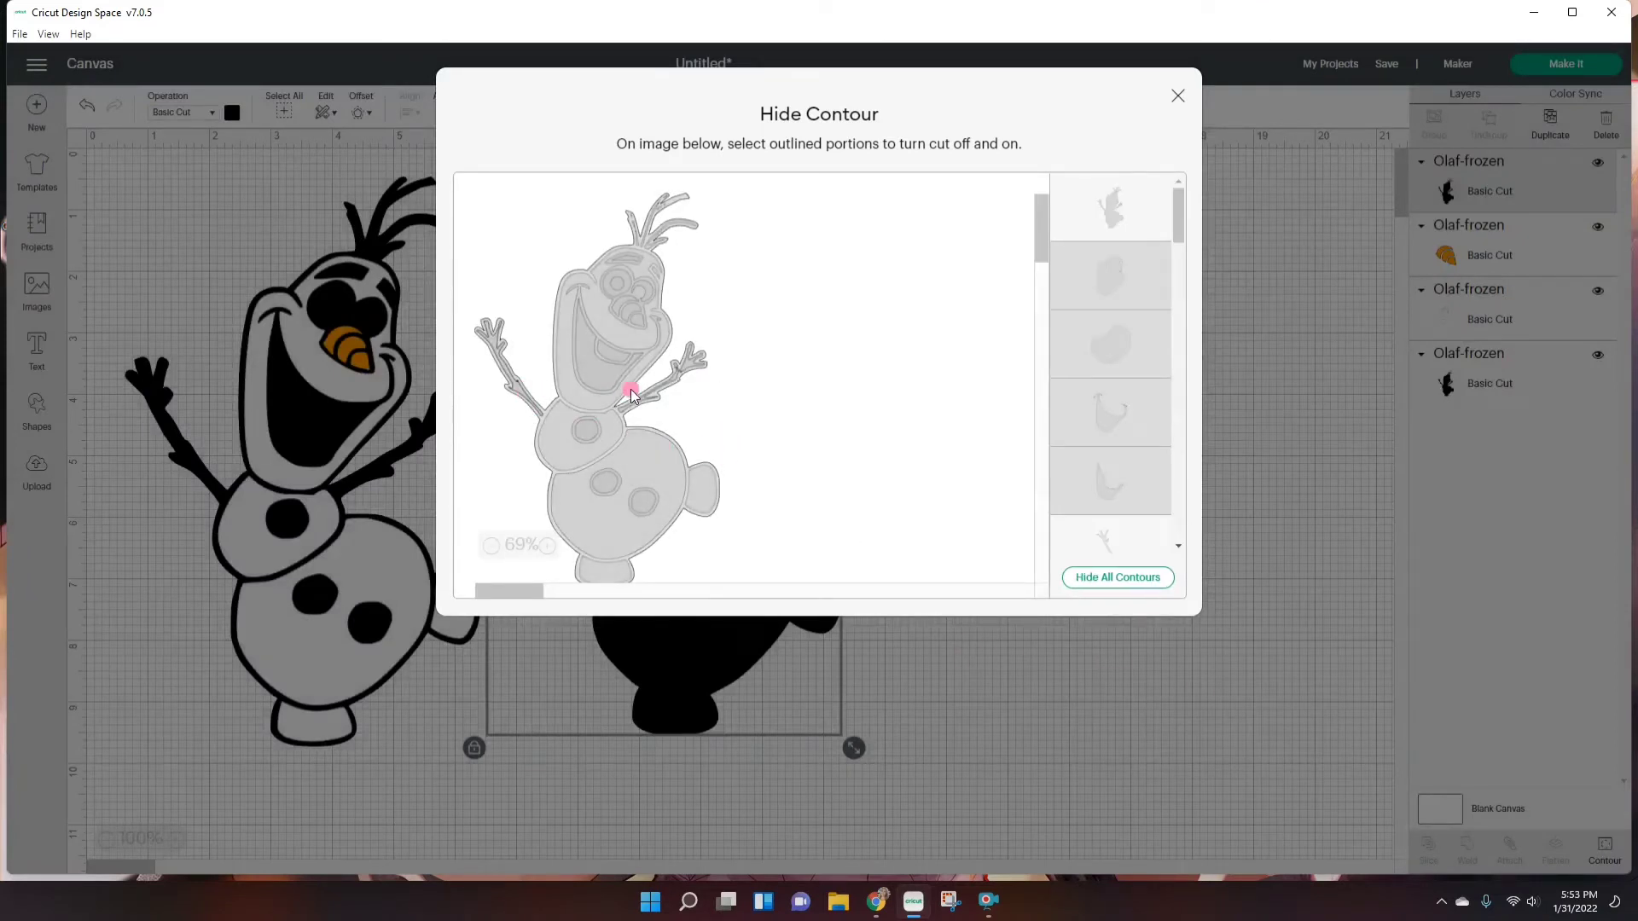
{"action": "left_click", "coordinate": [678, 372]}
{"action": "left_click", "coordinate": [659, 255]}
{"action": "left_click", "coordinate": [627, 266]}
{"action": "left_click", "coordinate": [1131, 218]}
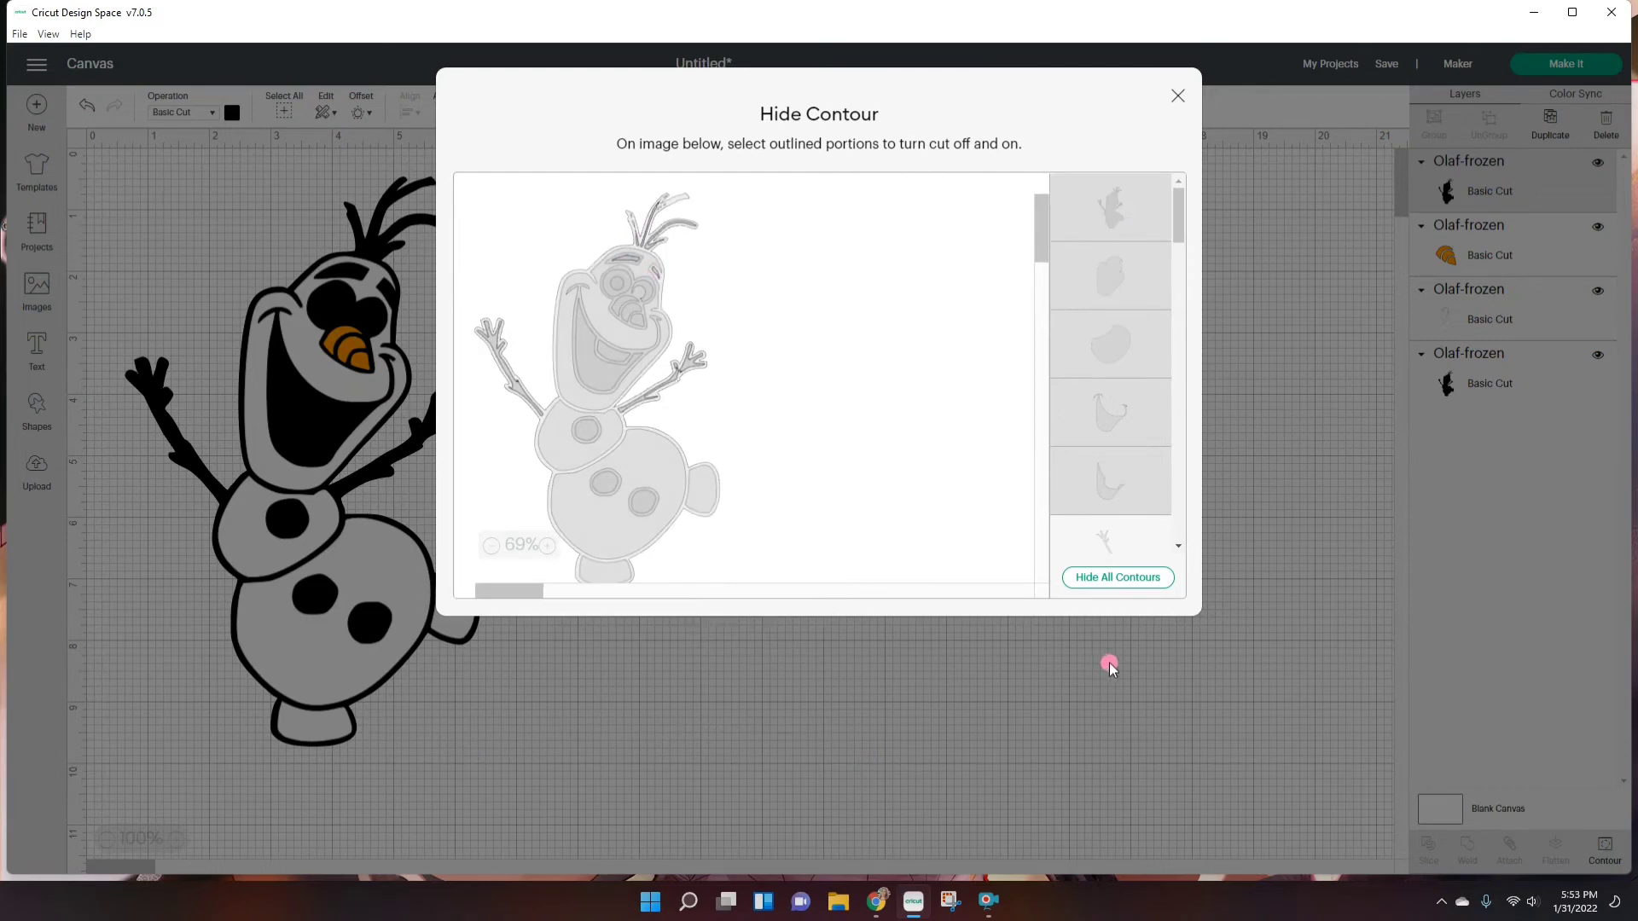
{"action": "left_click", "coordinate": [1111, 667]}
Color the arms and hair brown and drag them onto Olaf's outline
{"action": "left_click", "coordinate": [232, 113]}
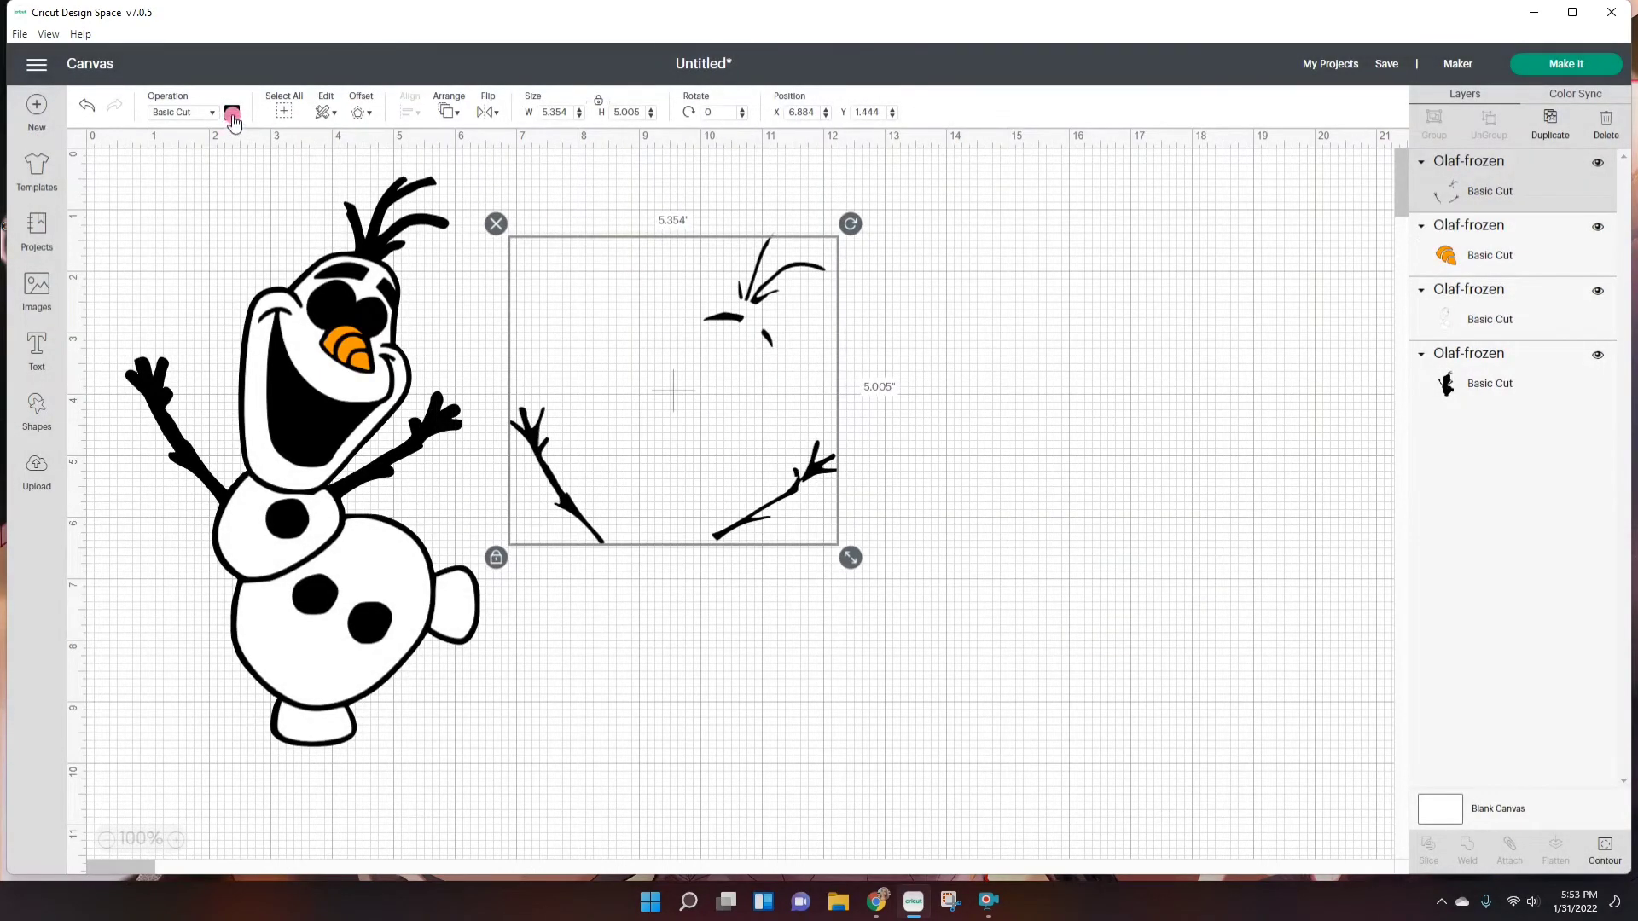
{"action": "left_click", "coordinate": [380, 272]}
{"action": "left_click", "coordinate": [784, 447]}
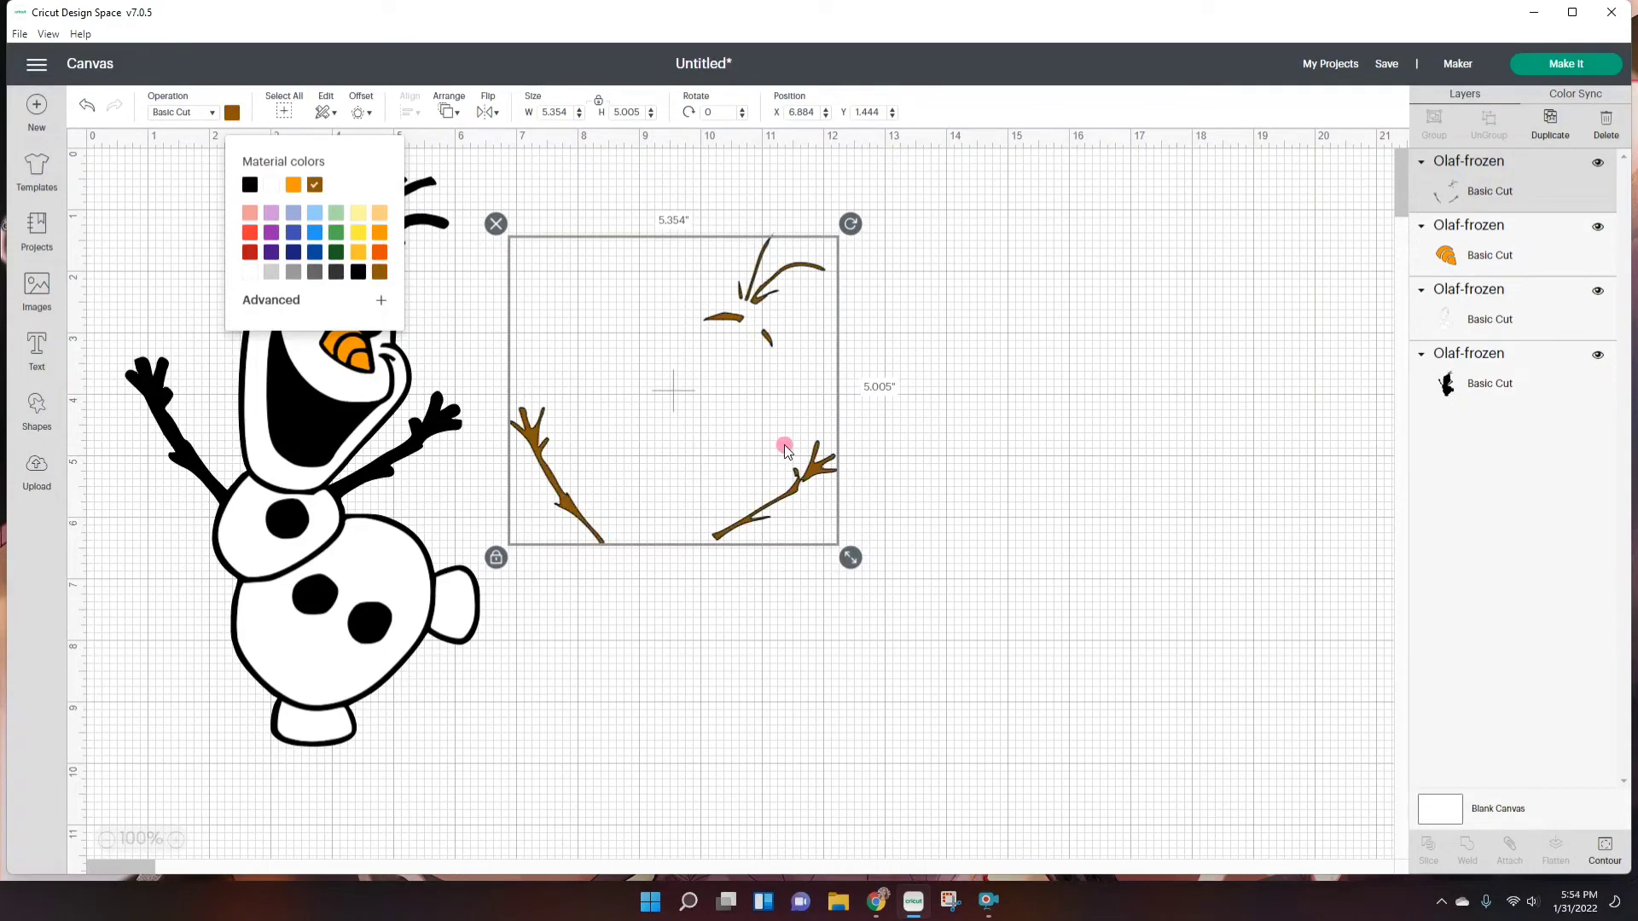
{"action": "left_click", "coordinate": [970, 486]}
{"action": "left_click_drag", "start_coordinate": [801, 468], "coordinate": [421, 411]}
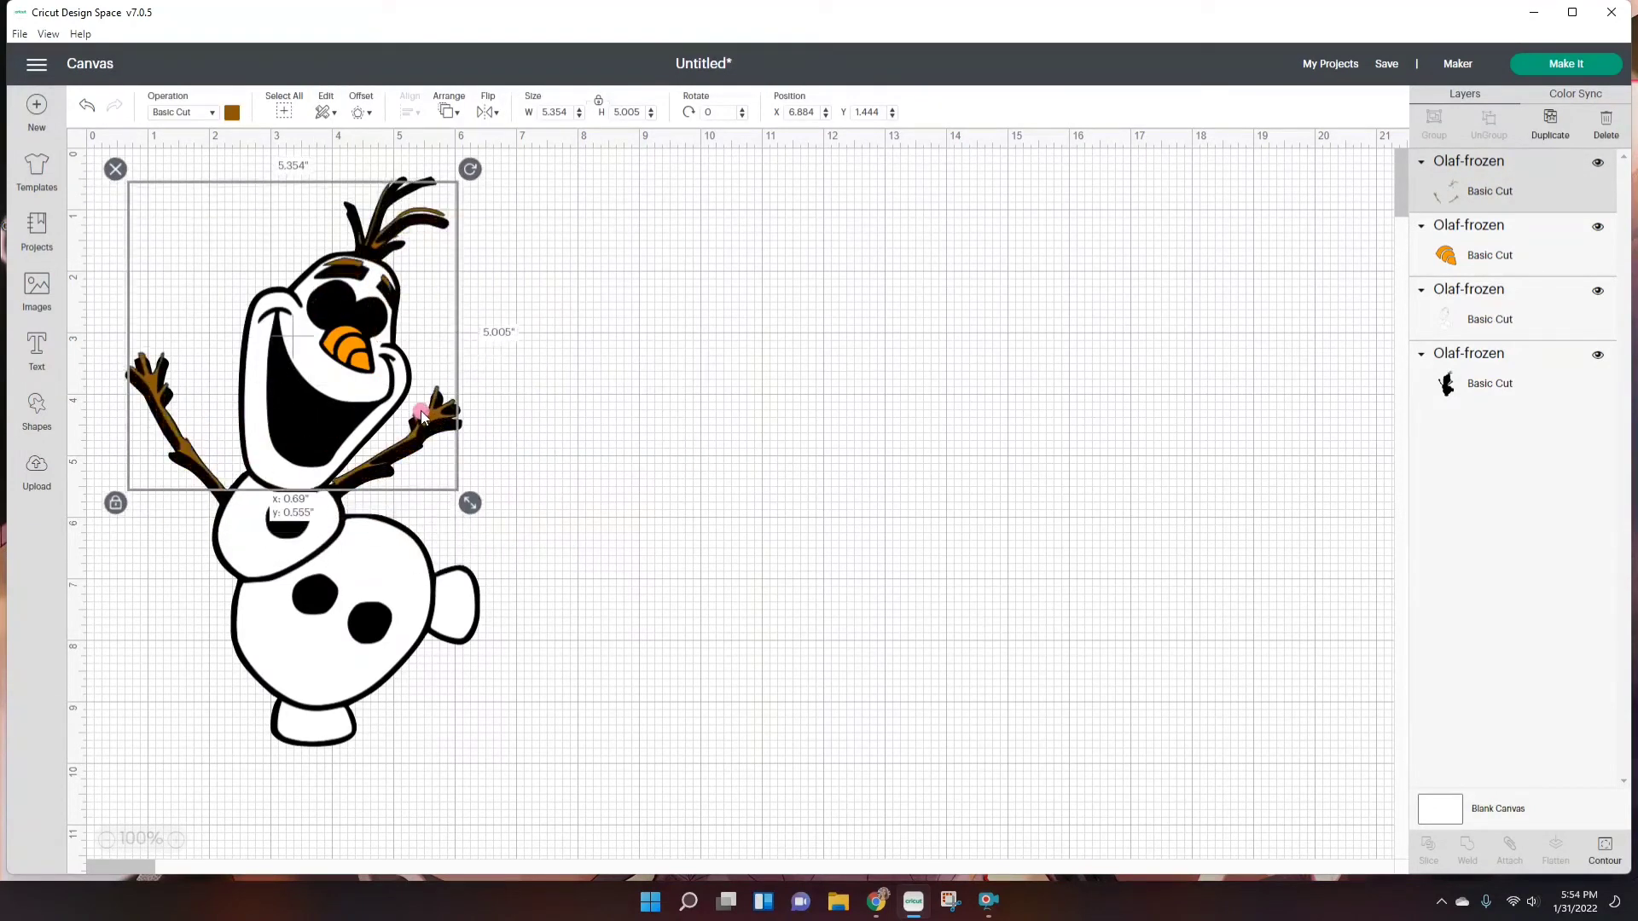
{"action": "left_click", "coordinate": [116, 389]}
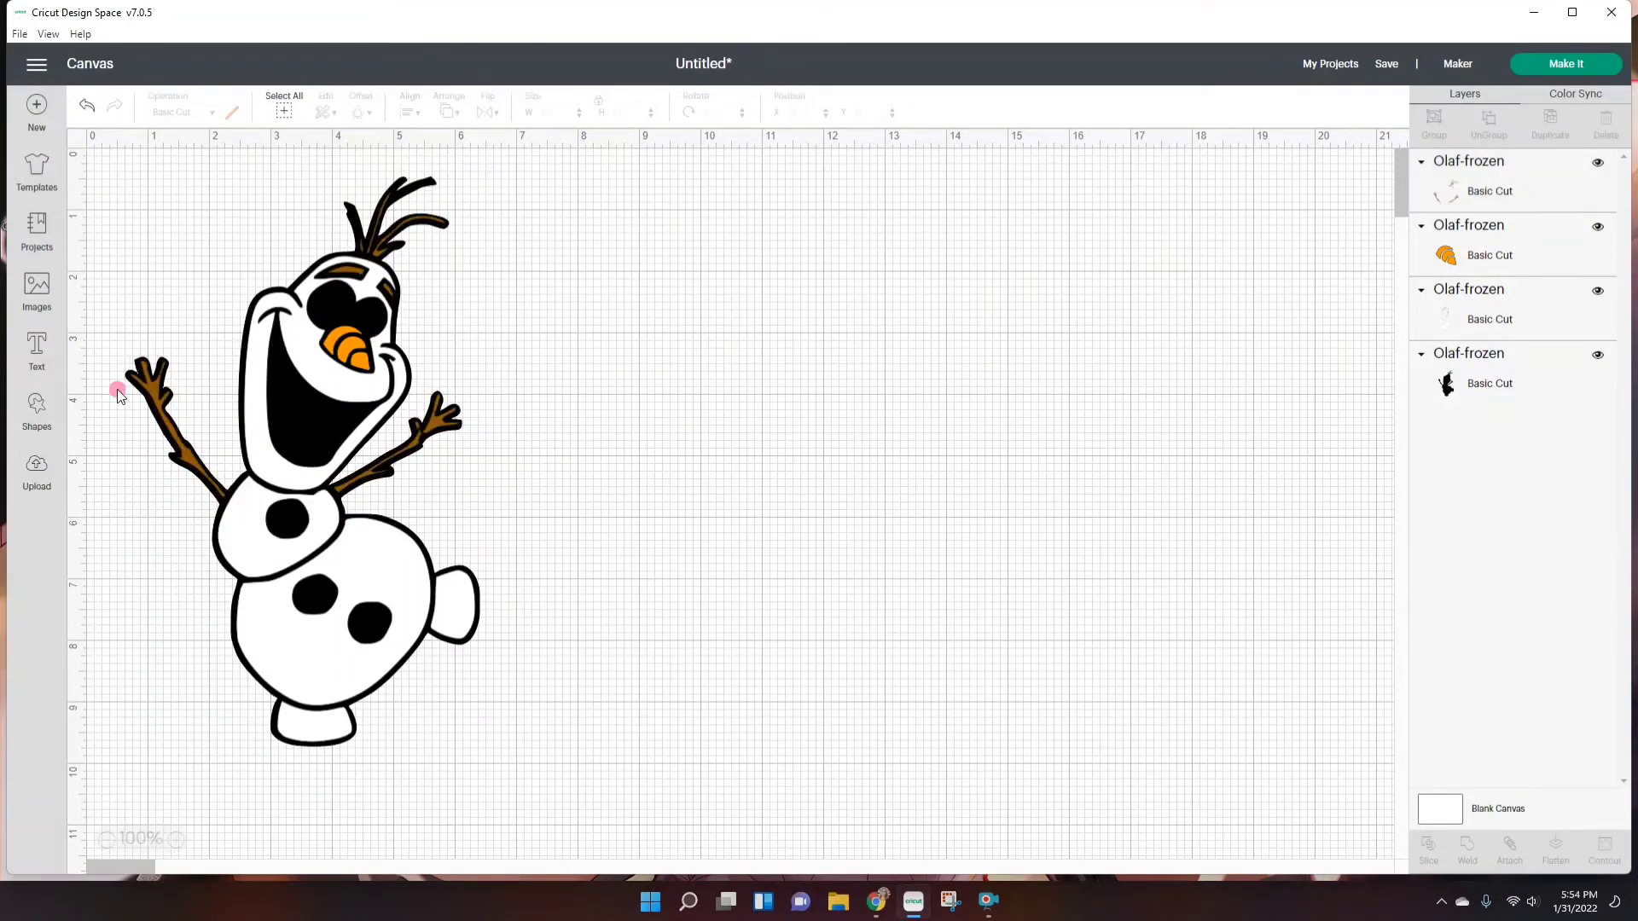
{"action": "left_click", "coordinate": [124, 375]}
Duplicate the black Olaf outline and move the copy beside the original
{"action": "left_click", "coordinate": [128, 372]}
{"action": "right_click", "coordinate": [128, 367]}
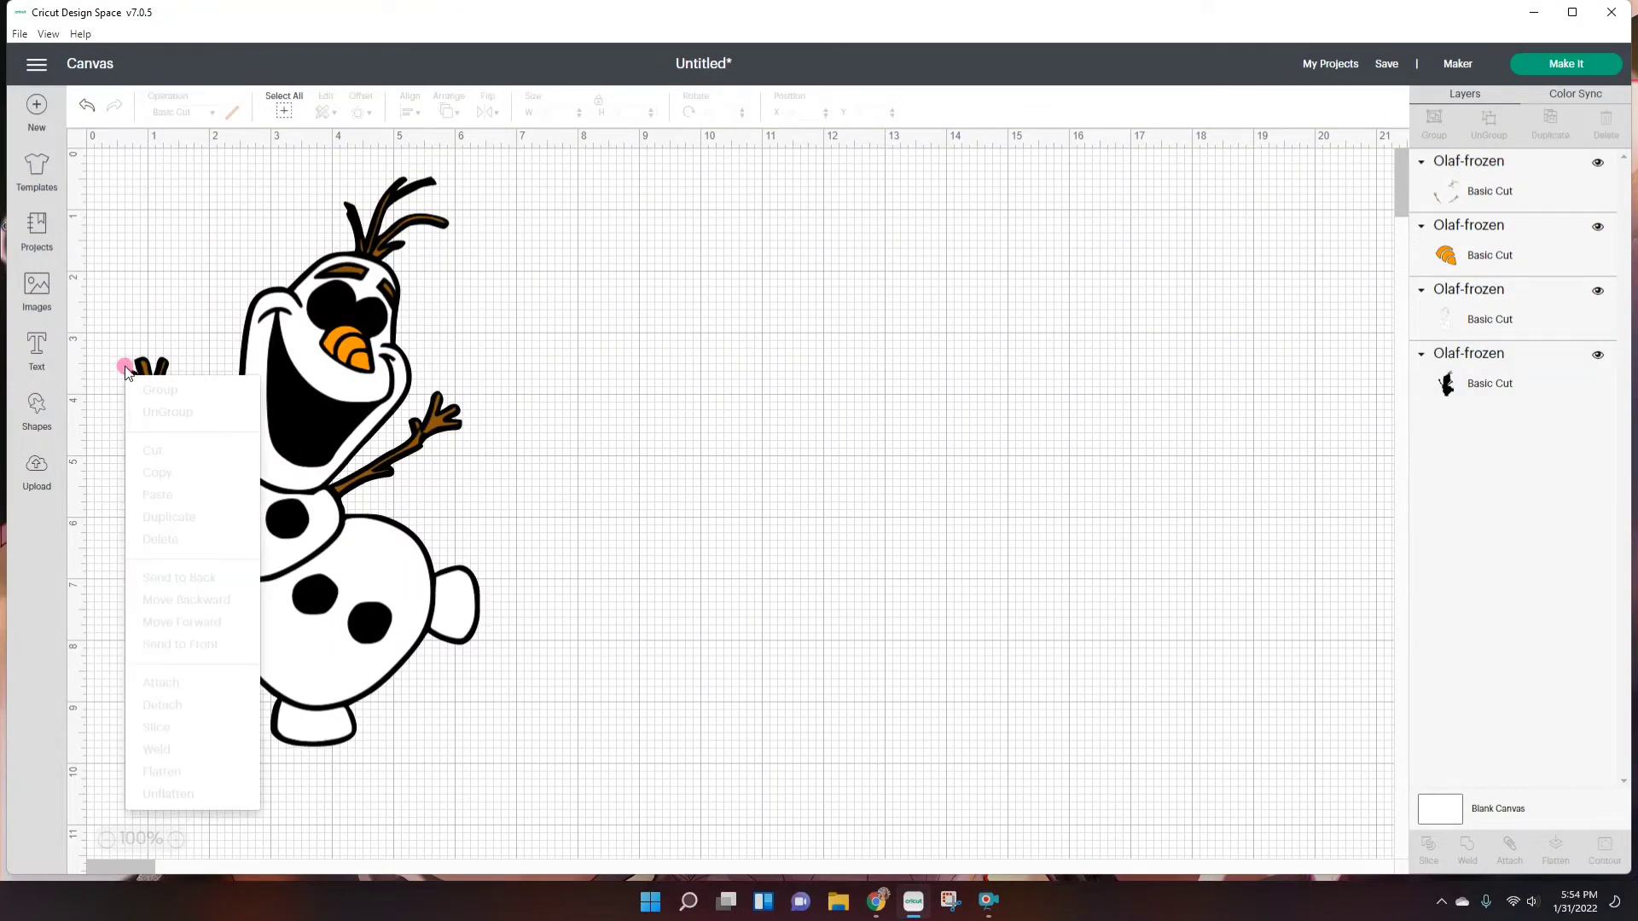
{"action": "left_click", "coordinate": [146, 351]}
{"action": "left_click", "coordinate": [103, 412]}
{"action": "left_click", "coordinate": [124, 377]}
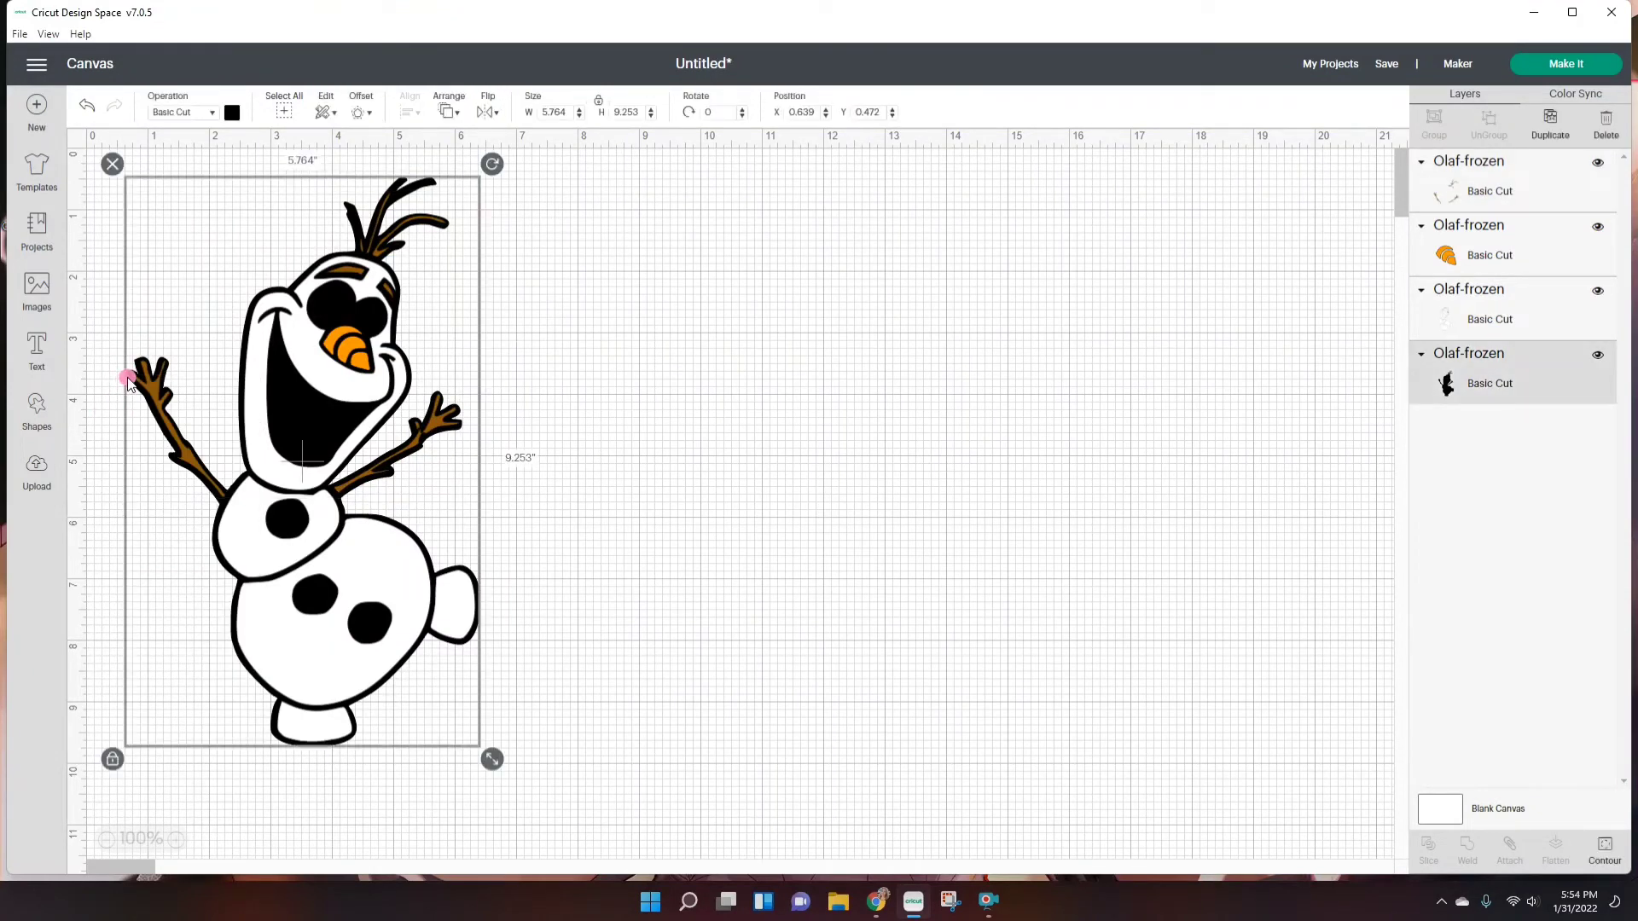
{"action": "right_click", "coordinate": [126, 377]}
{"action": "left_click", "coordinate": [221, 517]}
{"action": "left_click_drag", "start_coordinate": [221, 517], "coordinate": [853, 560]}
Hide contours on the copy so only Olaf's three button dots remain
{"action": "left_click", "coordinate": [1605, 848]}
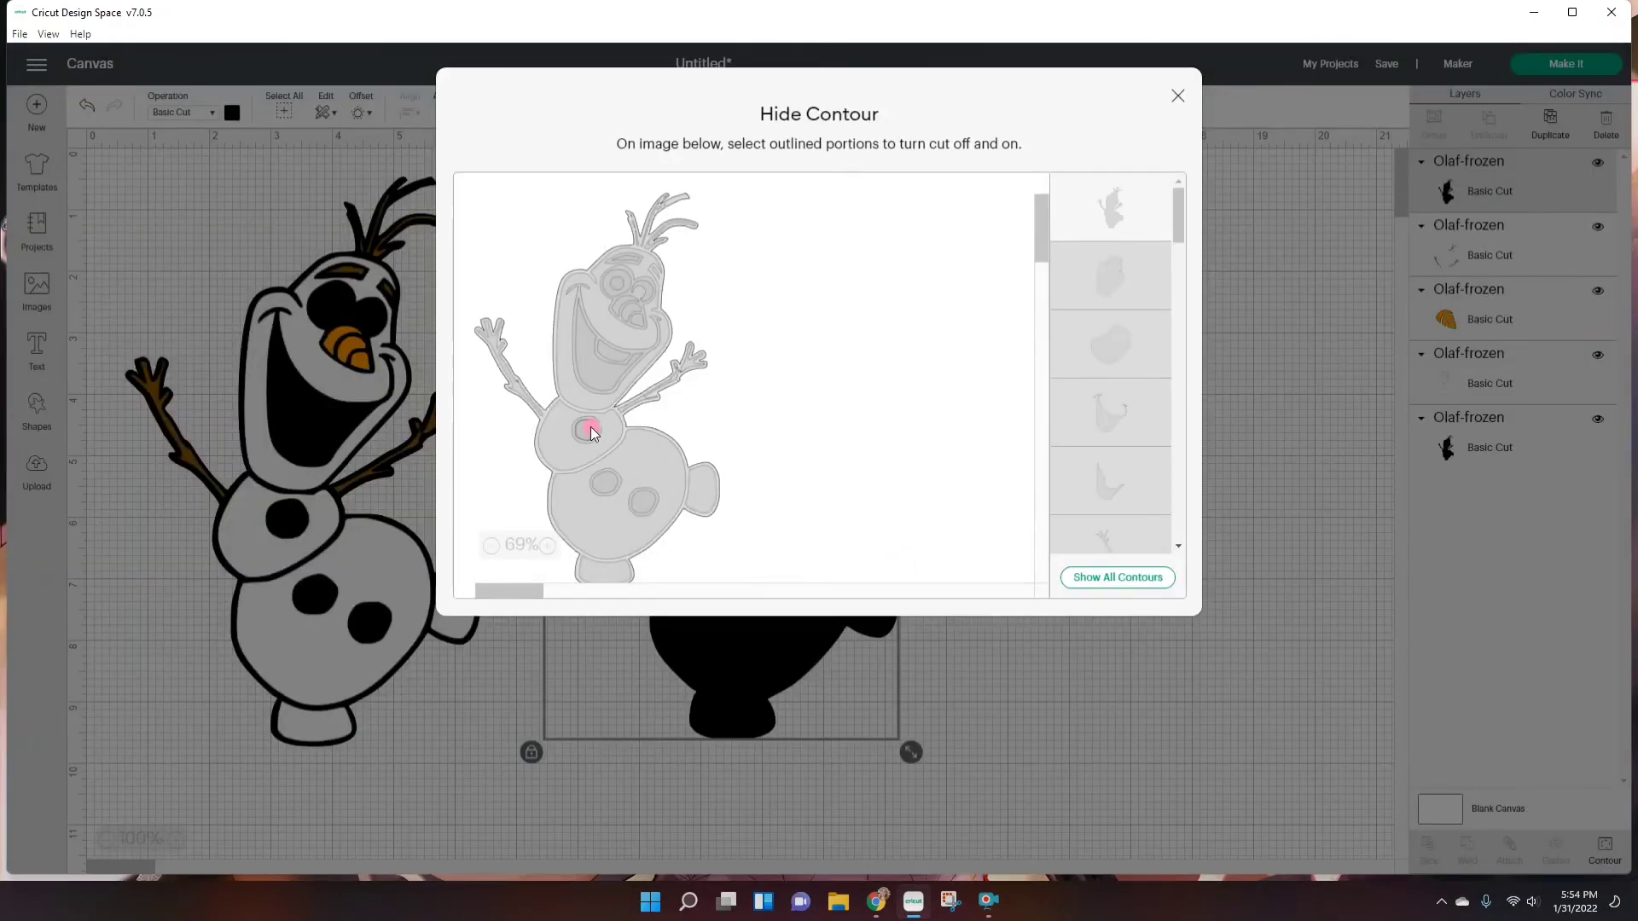
{"action": "left_click", "coordinate": [590, 434]}
{"action": "left_click", "coordinate": [649, 507]}
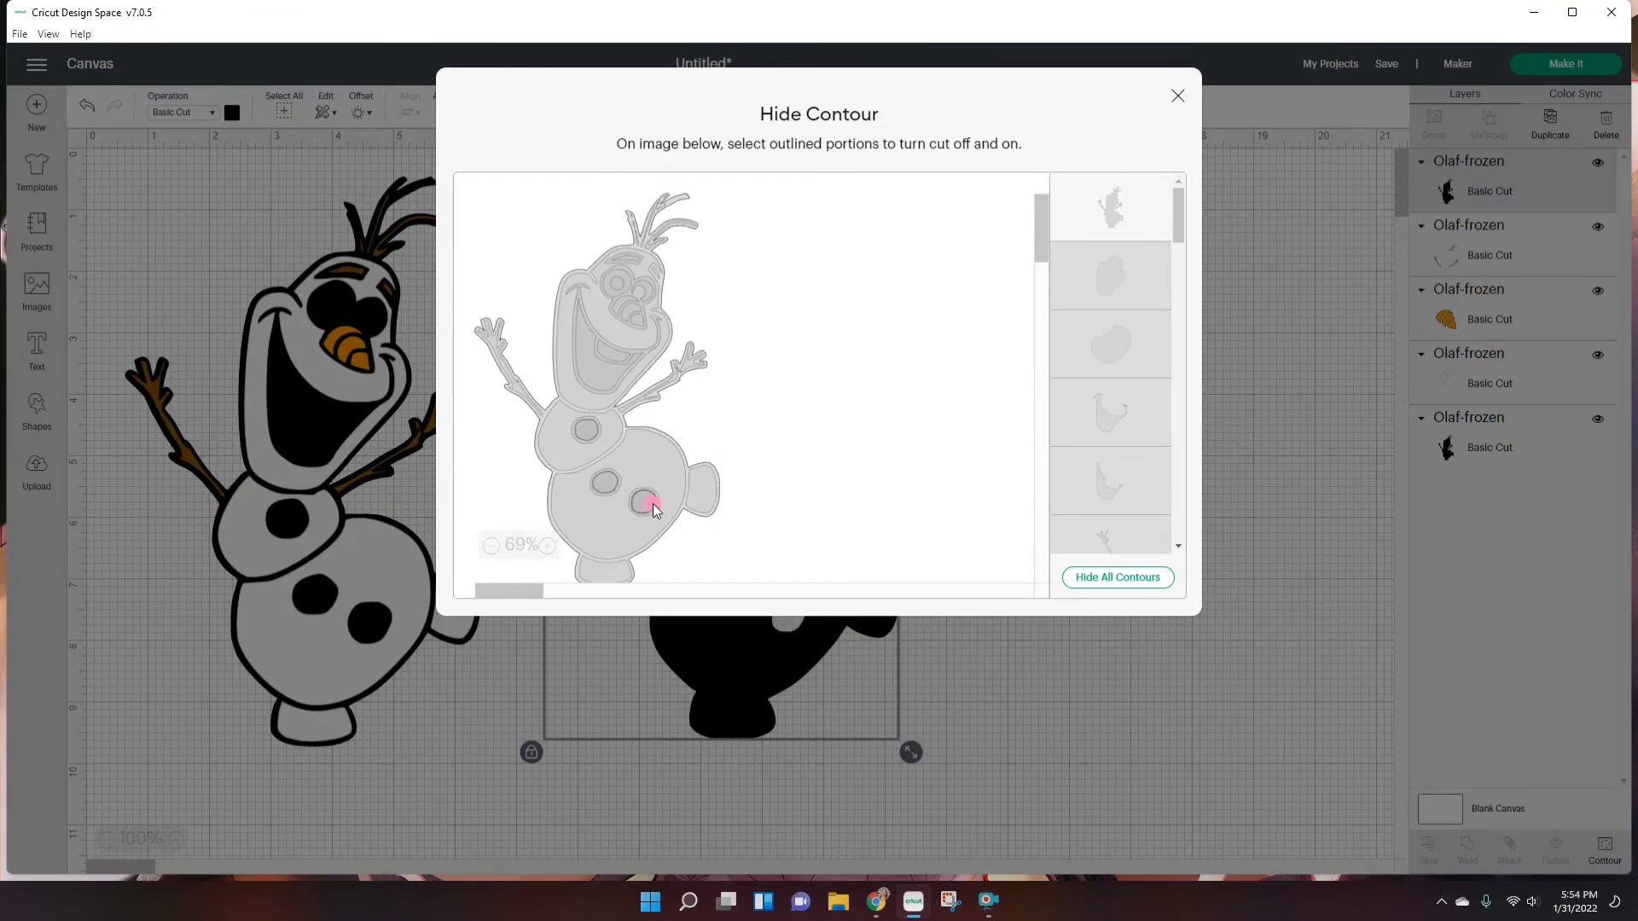
{"action": "left_click", "coordinate": [1066, 237]}
{"action": "left_click", "coordinate": [1260, 354]}
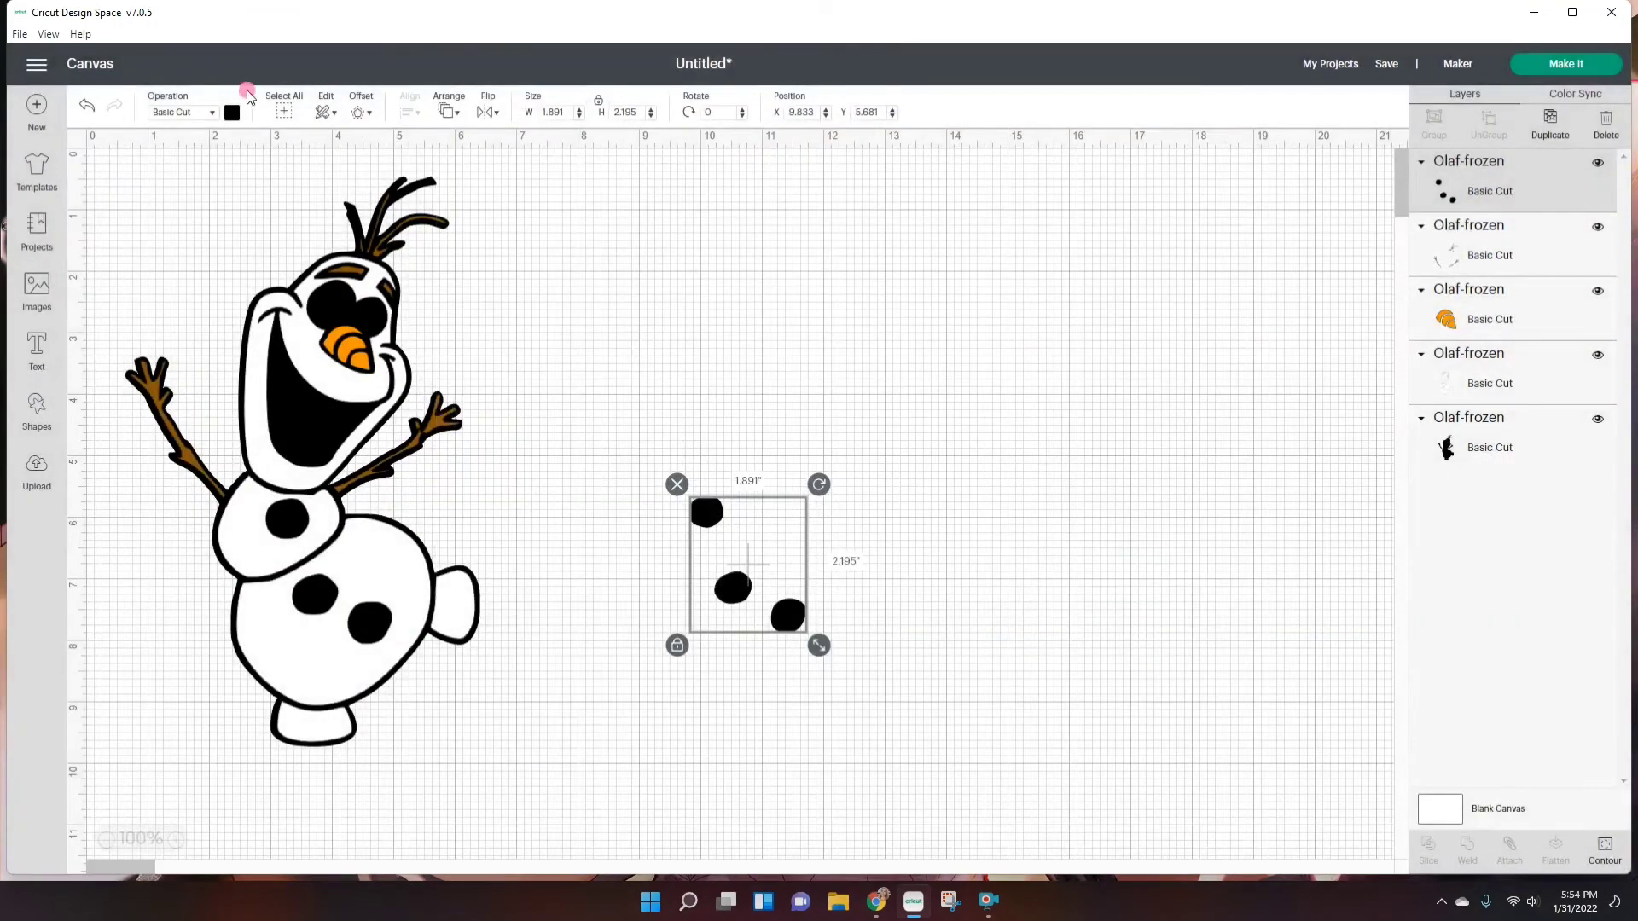
Color the three buttons gray and drag them onto Olaf's body
{"action": "left_click", "coordinate": [231, 112]}
{"action": "left_click", "coordinate": [292, 271]}
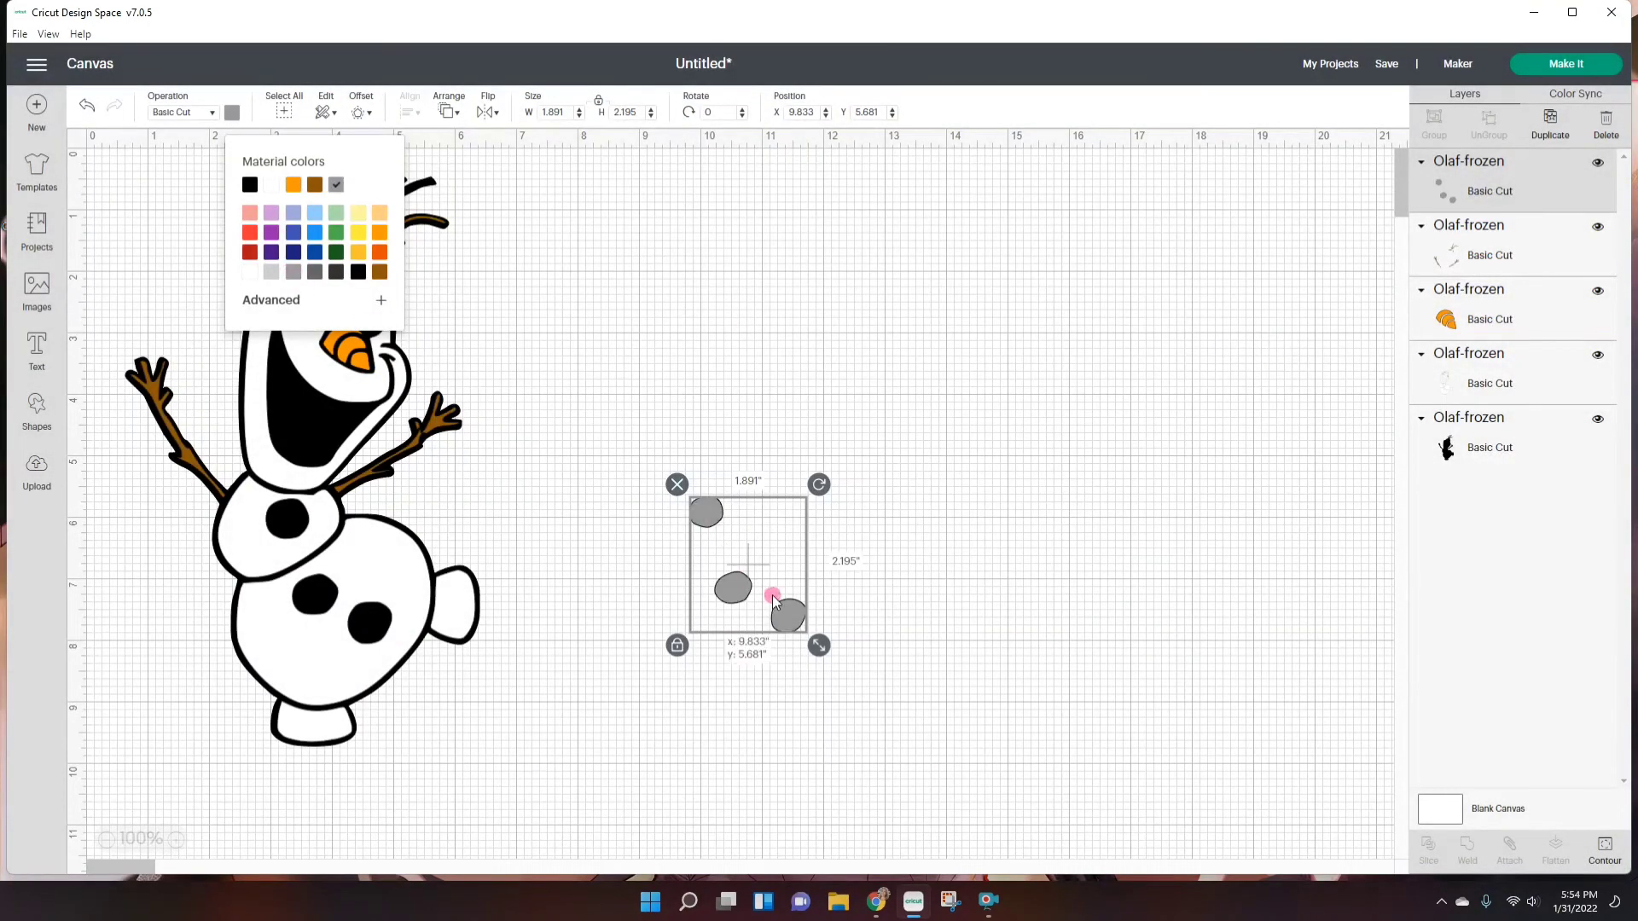
{"action": "left_click_drag", "start_coordinate": [773, 599], "coordinate": [357, 606]}
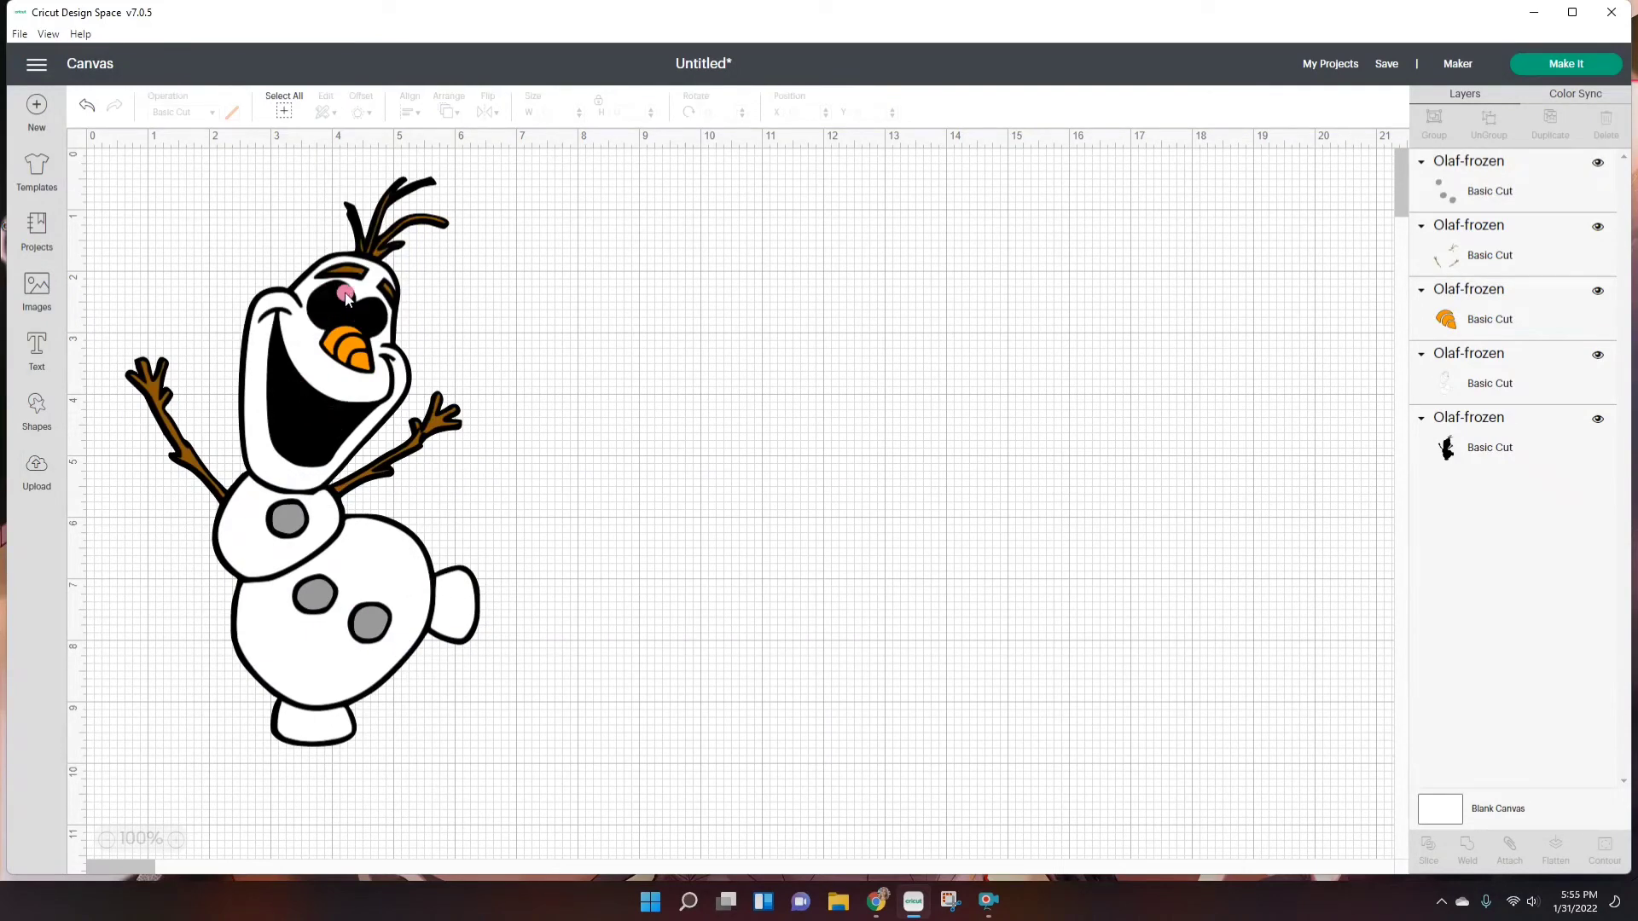
Unhide the eye and teeth contour in the white body layer so they show white
{"action": "left_click", "coordinate": [391, 558]}
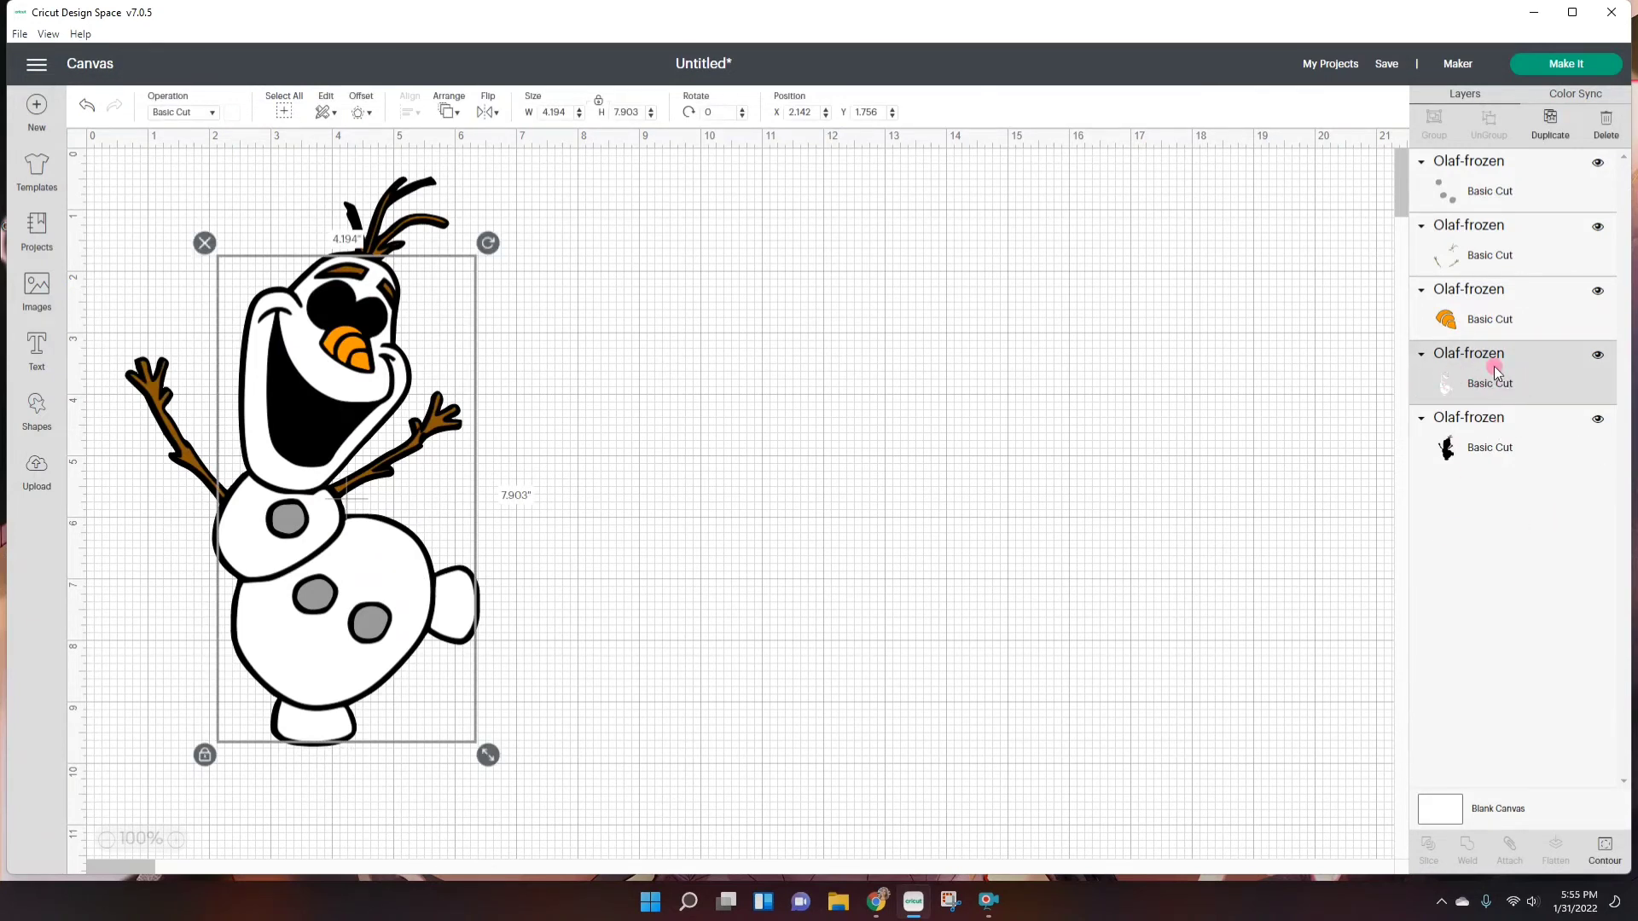
{"action": "left_click", "coordinate": [1606, 852]}
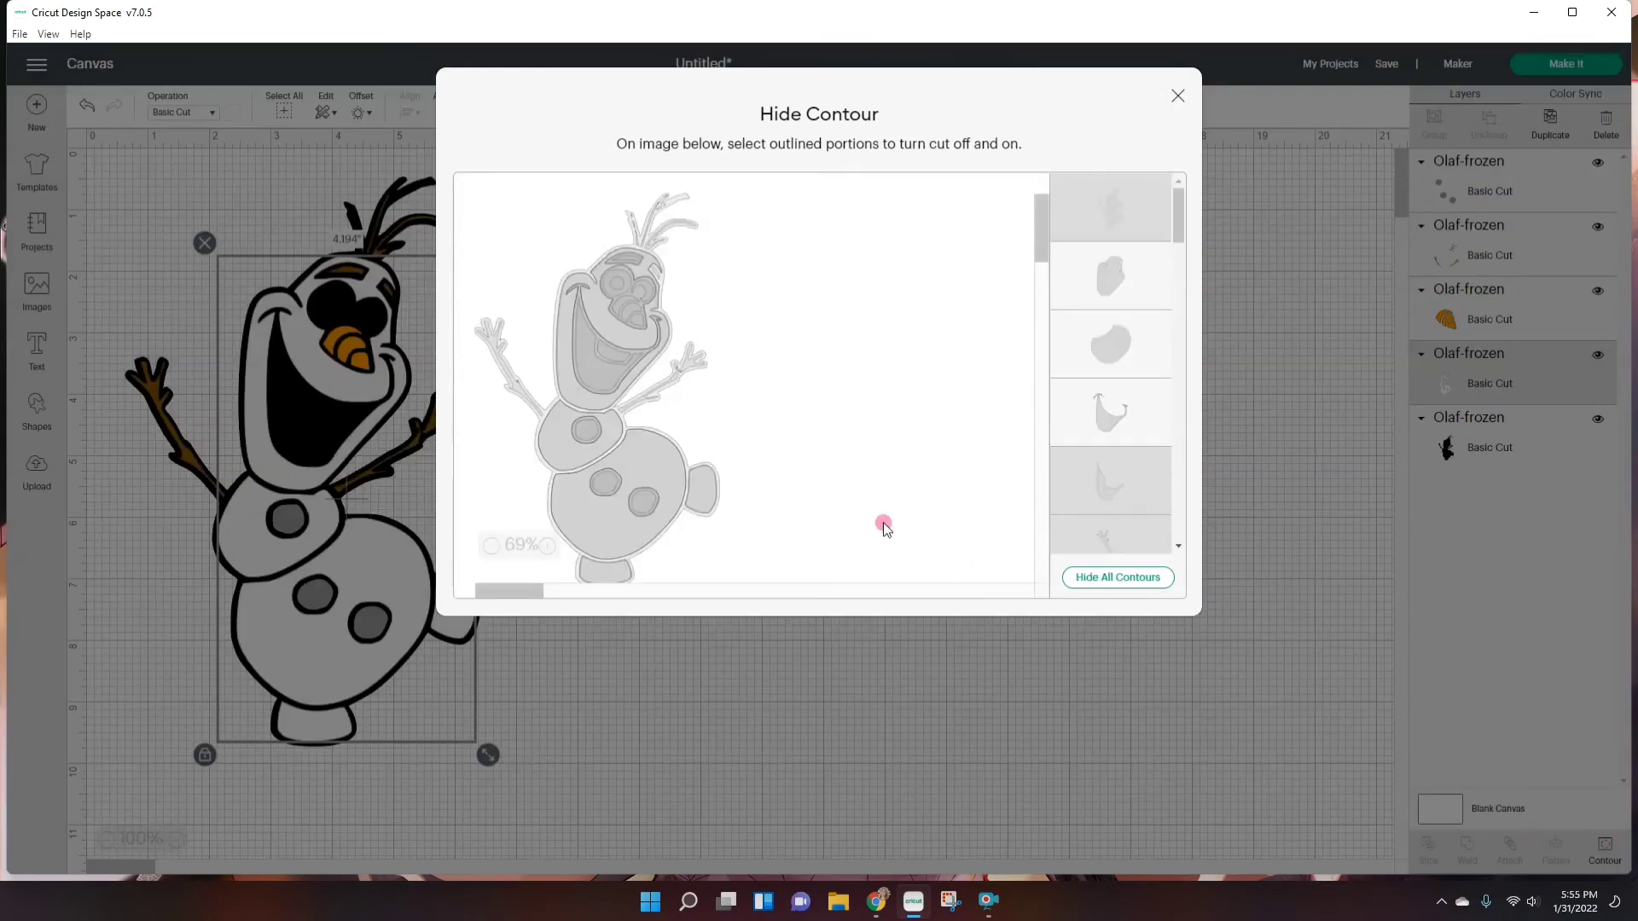
{"action": "left_click", "coordinate": [656, 289]}
{"action": "left_click", "coordinate": [760, 739]}
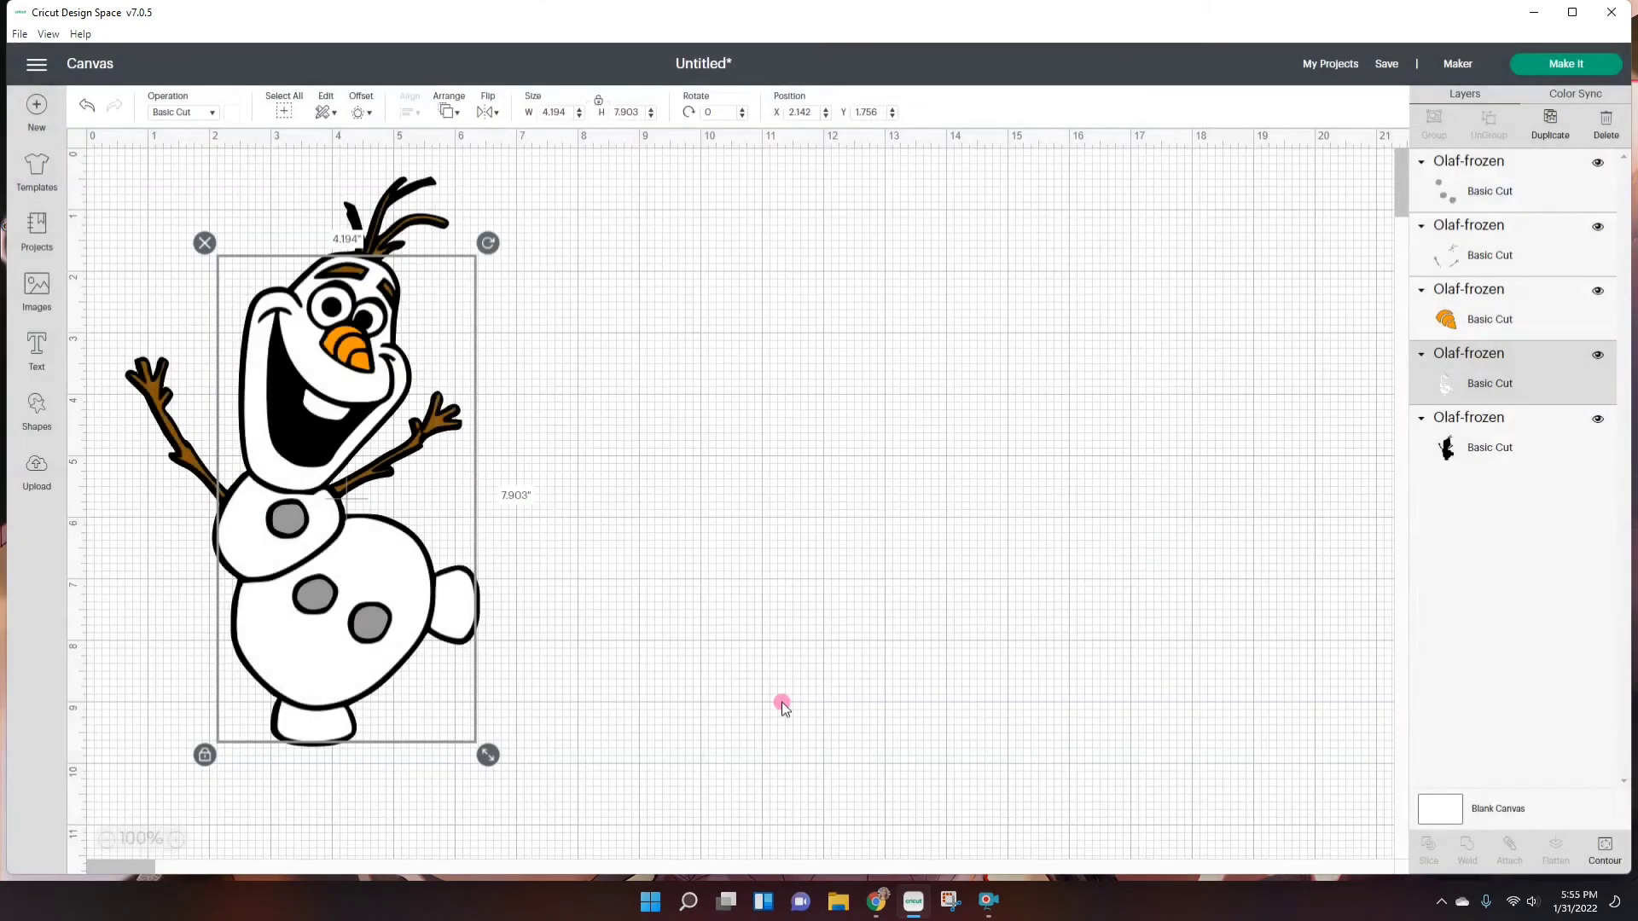
Move the brown copy aside and hide all its contours except Olaf's mouth
{"action": "left_click_drag", "start_coordinate": [316, 410], "coordinate": [833, 475]}
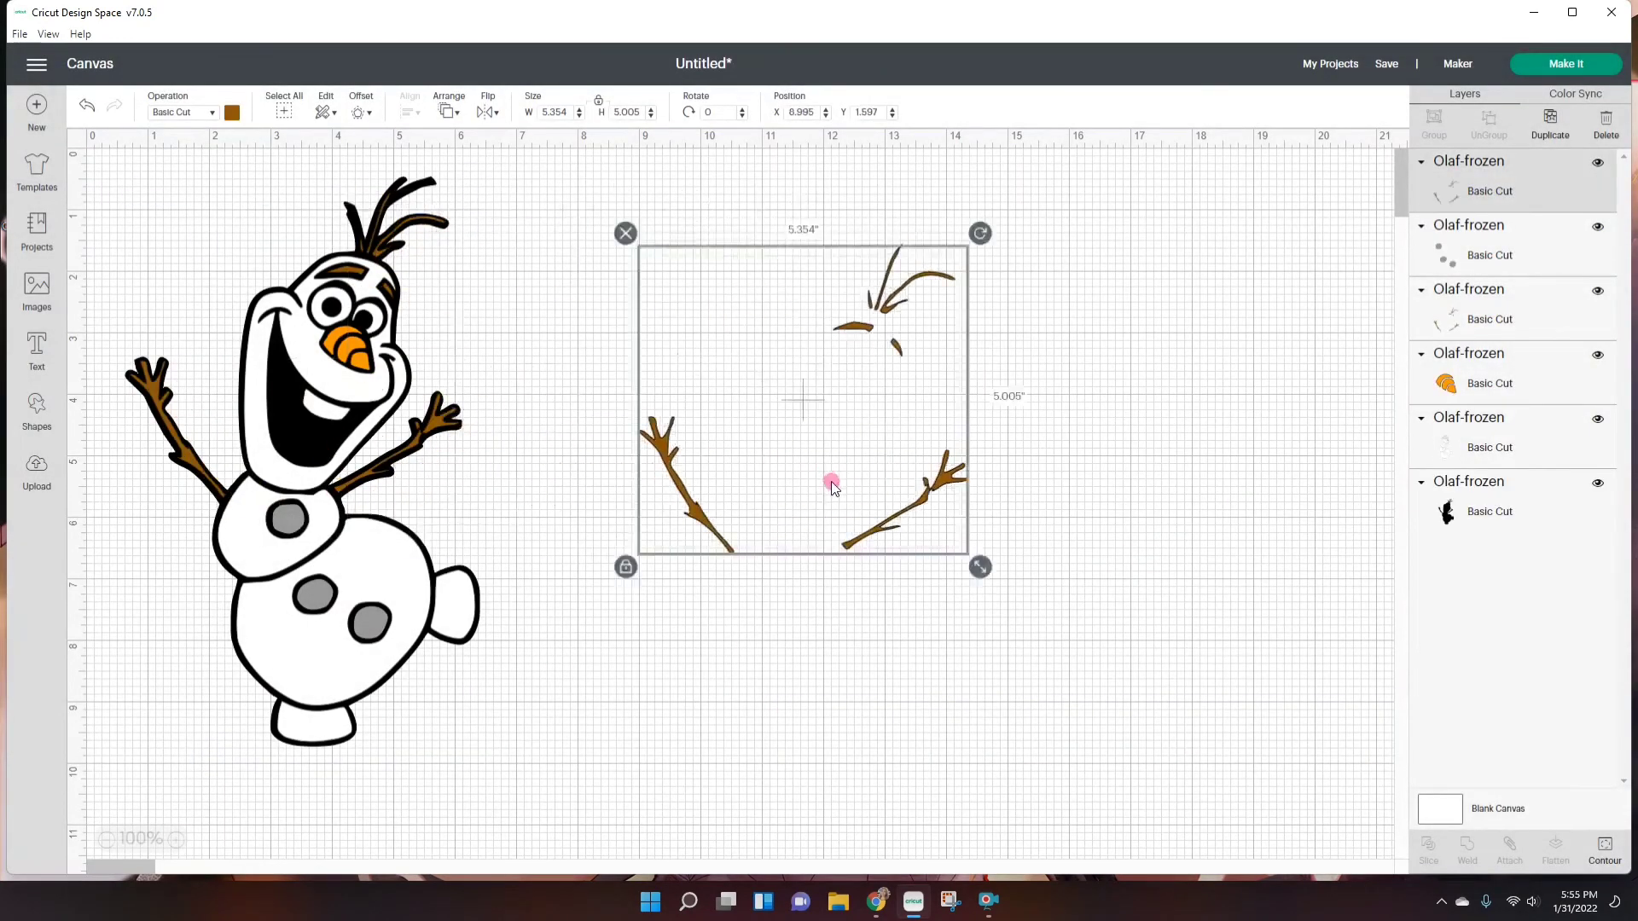
{"action": "left_click", "coordinate": [1600, 846]}
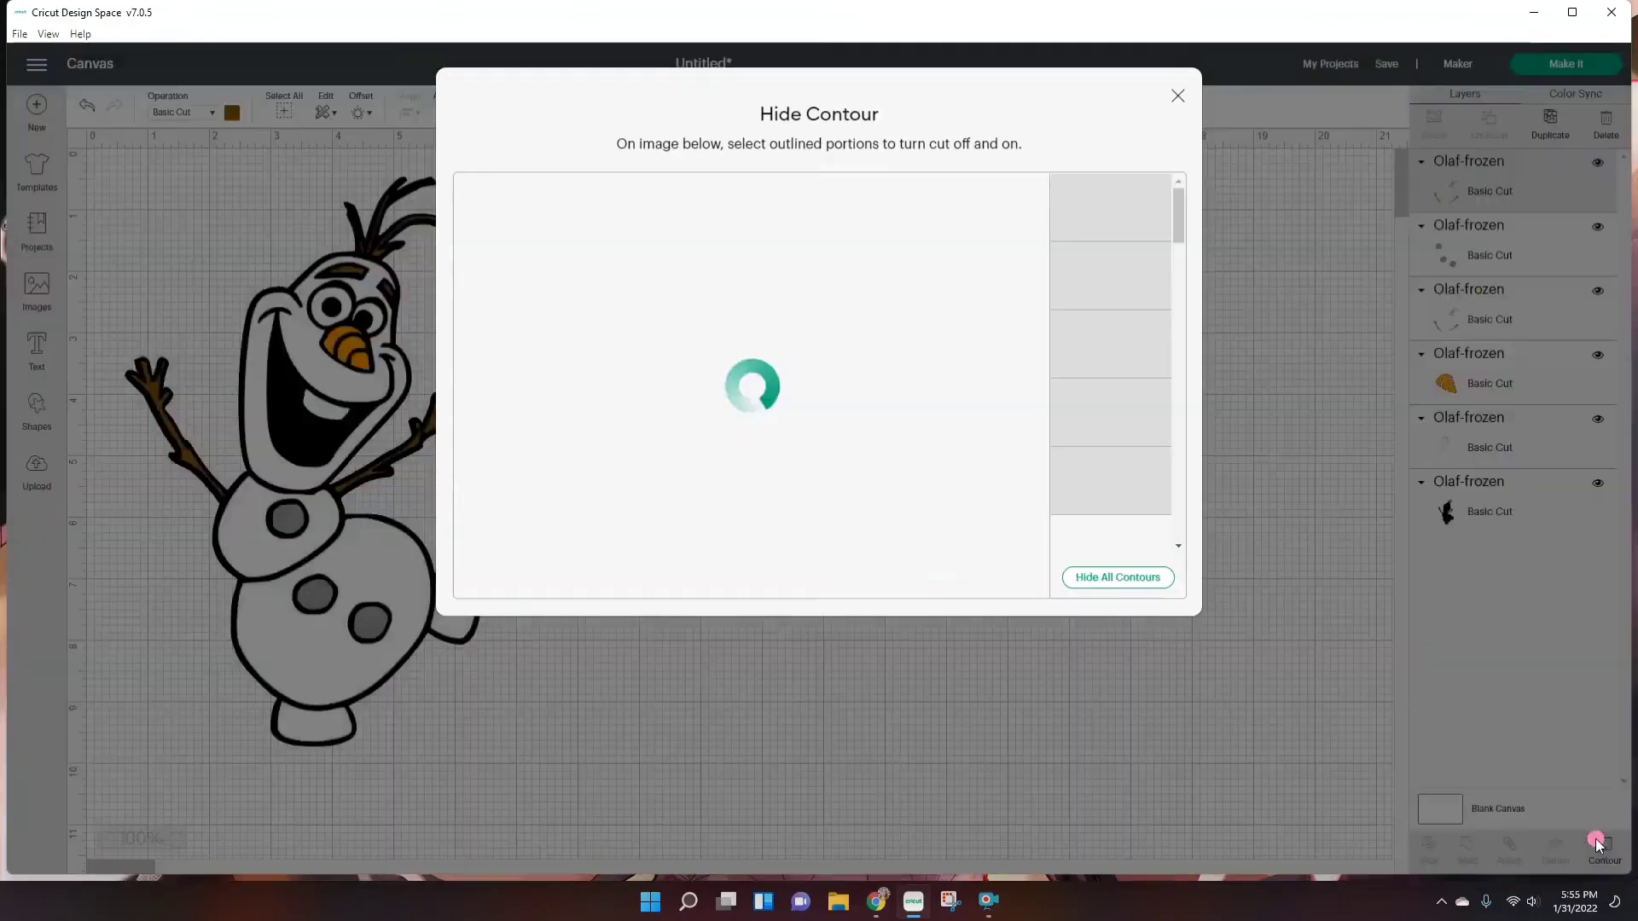
{"action": "left_click", "coordinate": [1090, 584]}
{"action": "left_click", "coordinate": [1122, 579]}
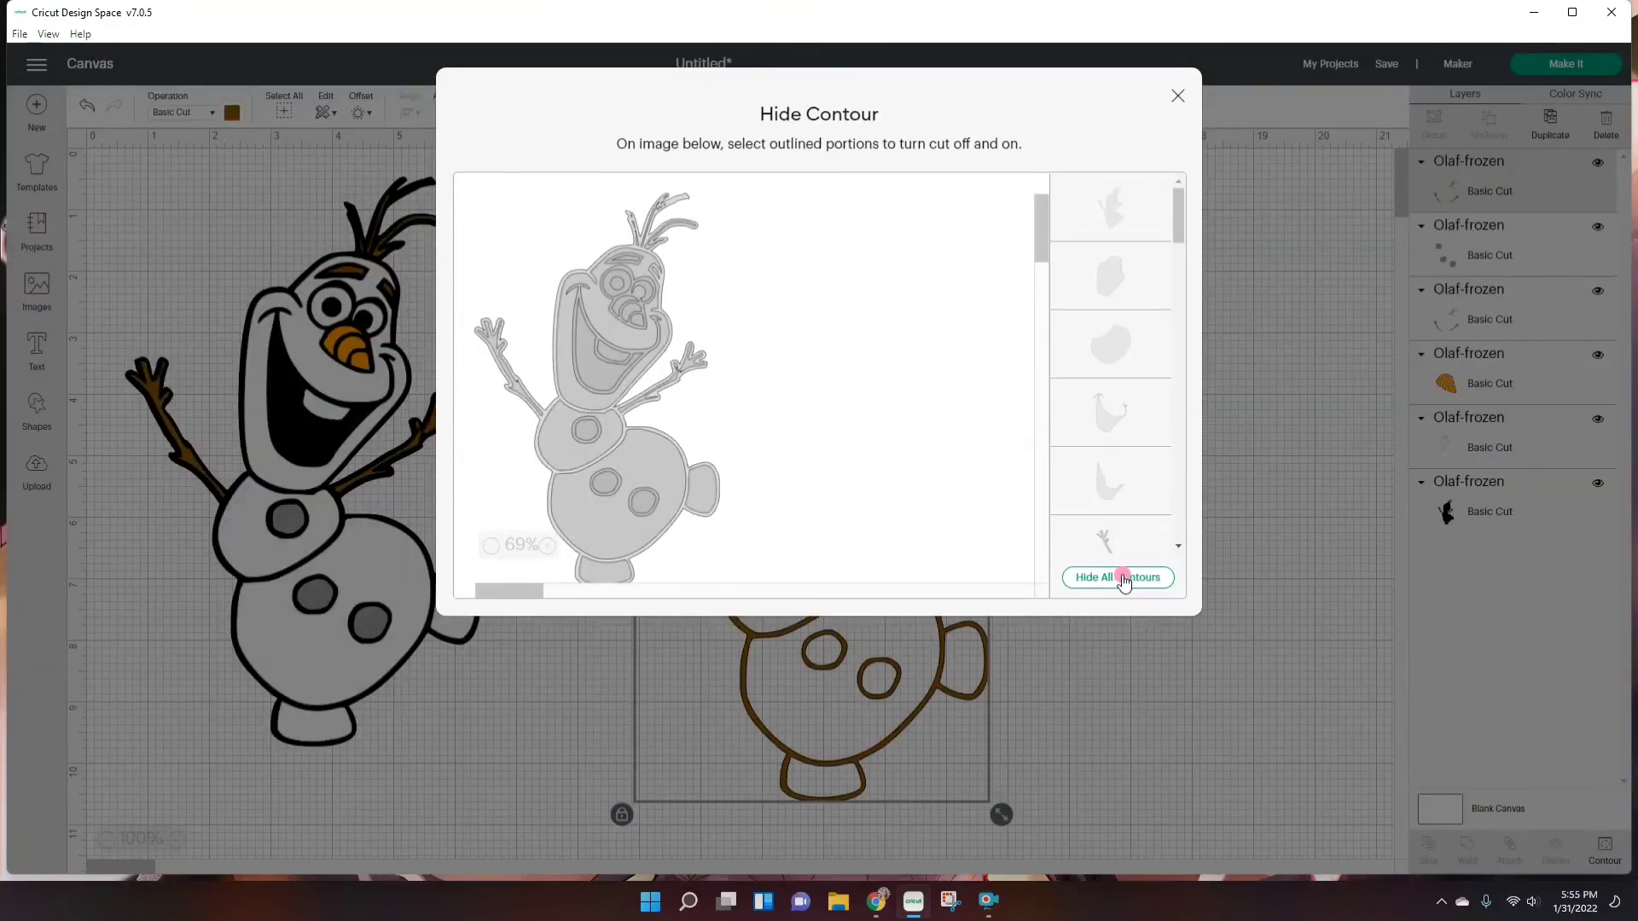
{"action": "left_click", "coordinate": [1121, 578]}
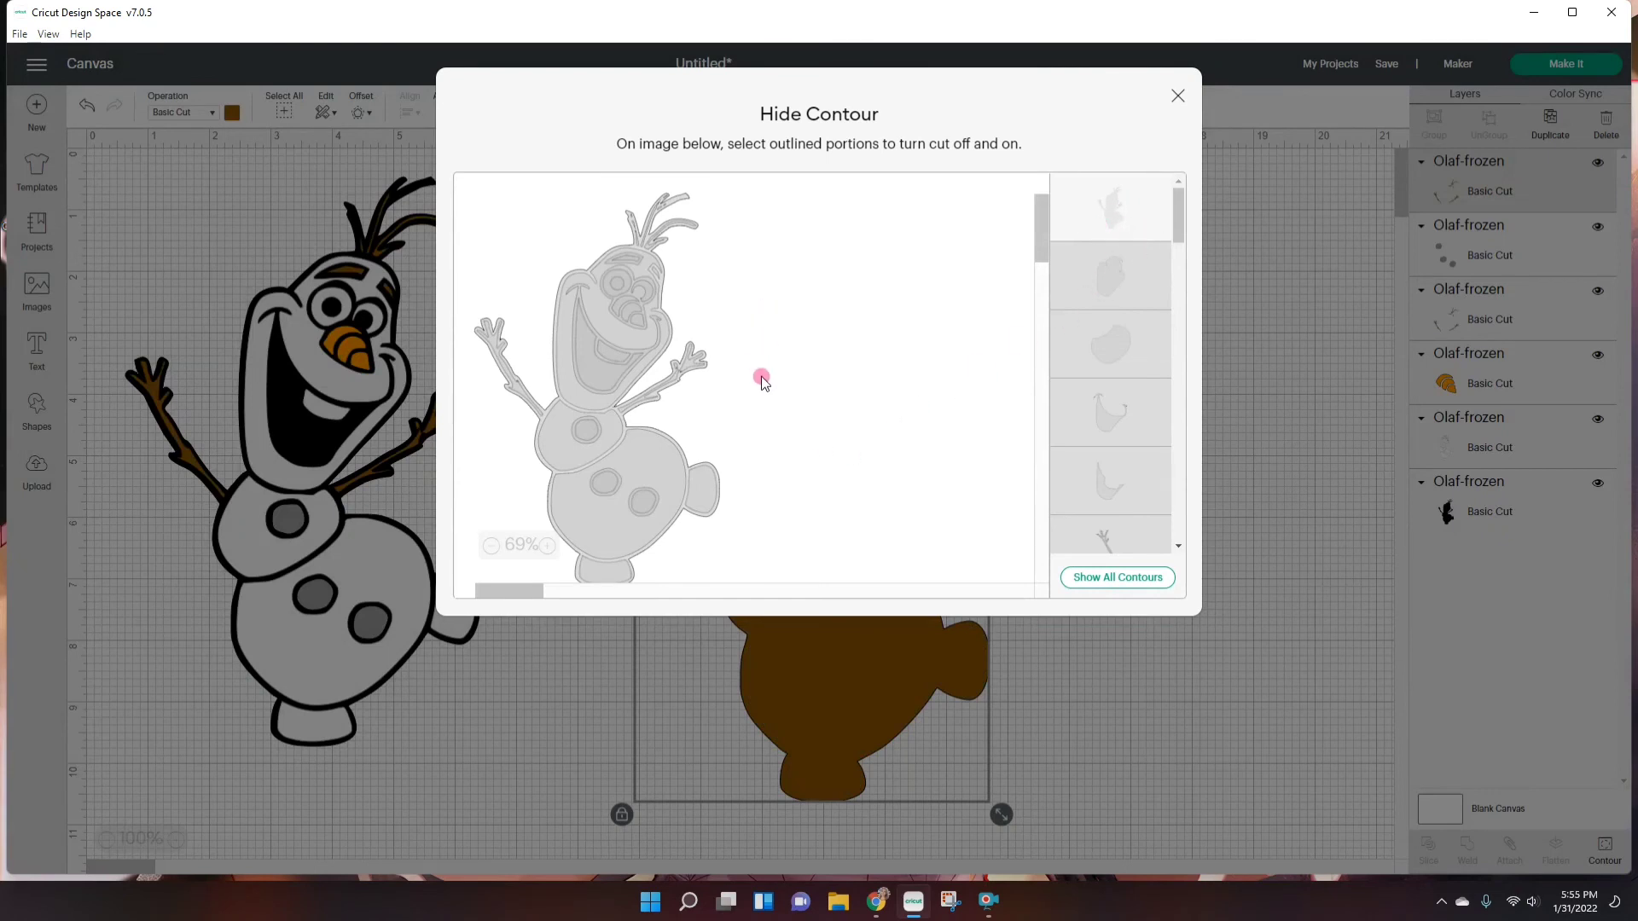
{"action": "left_click", "coordinate": [608, 382]}
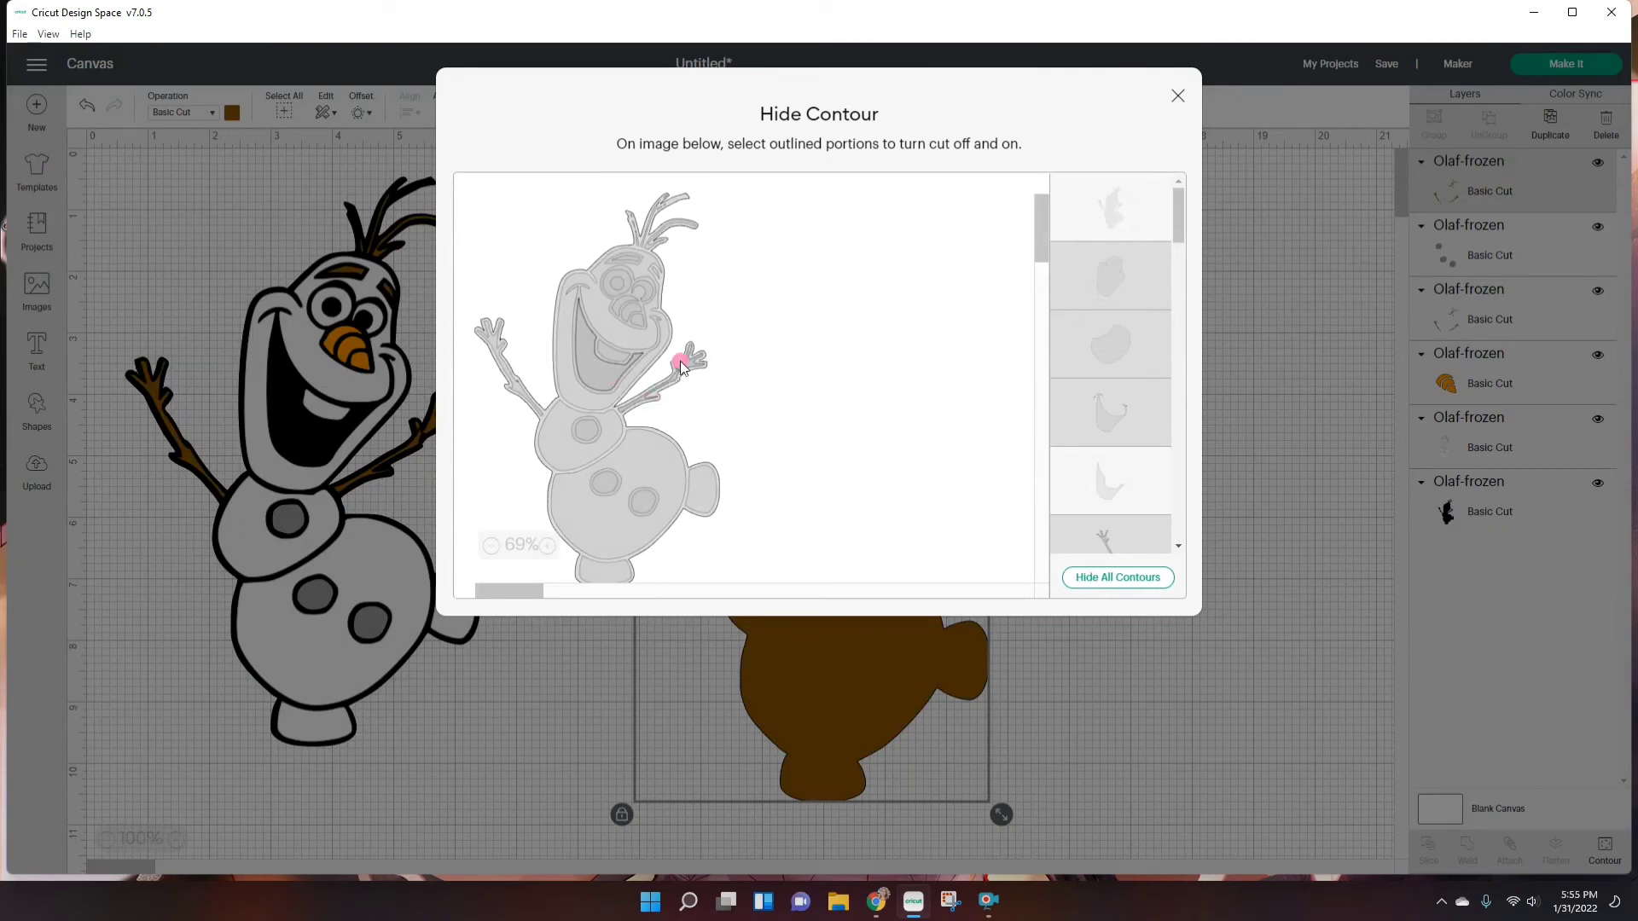
{"action": "left_click", "coordinate": [1096, 216]}
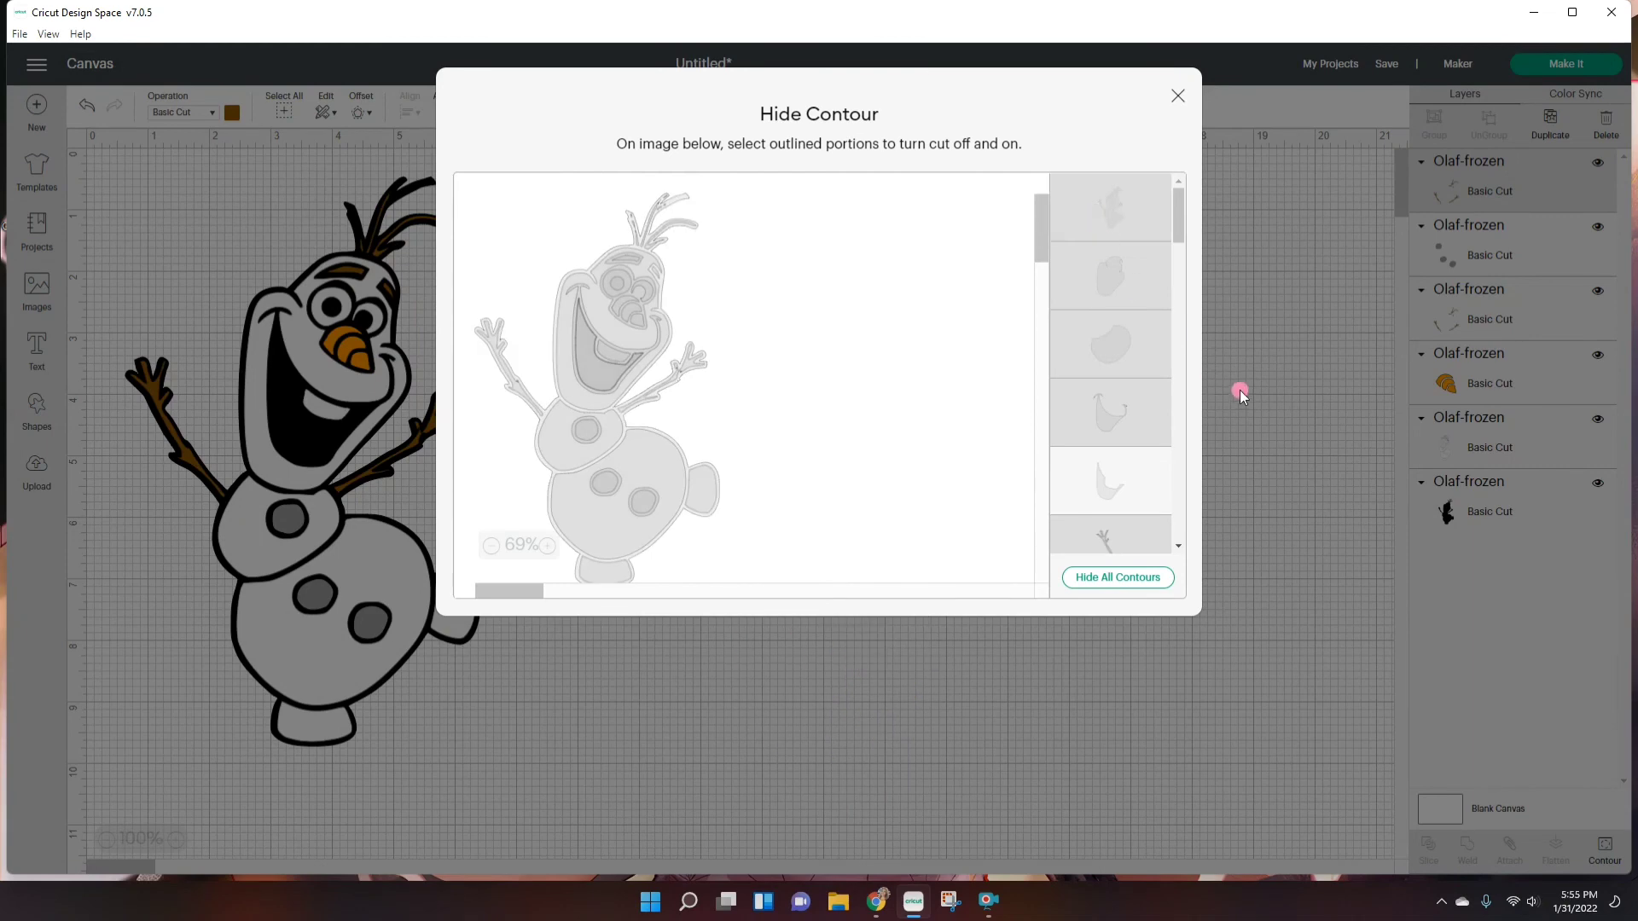
{"action": "left_click", "coordinate": [1241, 394]}
Color the mouth piece light blue, fit it into Olaf's mouth, and select all layers
{"action": "left_click", "coordinate": [231, 113]}
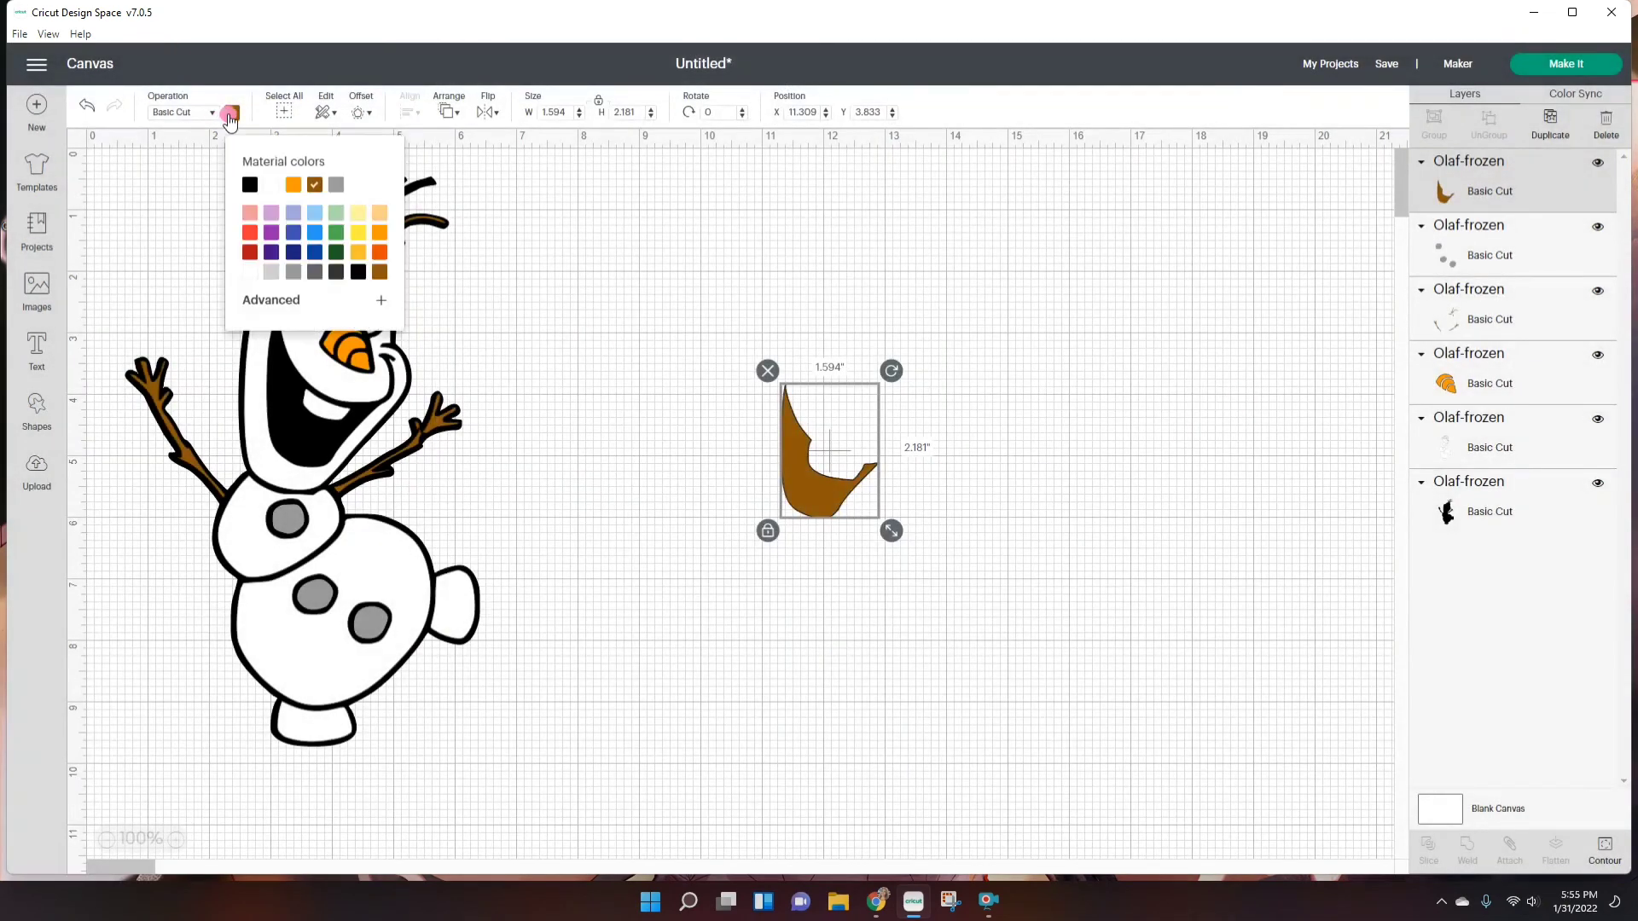
{"action": "left_click", "coordinate": [319, 215]}
{"action": "left_click", "coordinate": [1014, 479]}
{"action": "left_click_drag", "start_coordinate": [835, 459], "coordinate": [332, 412]}
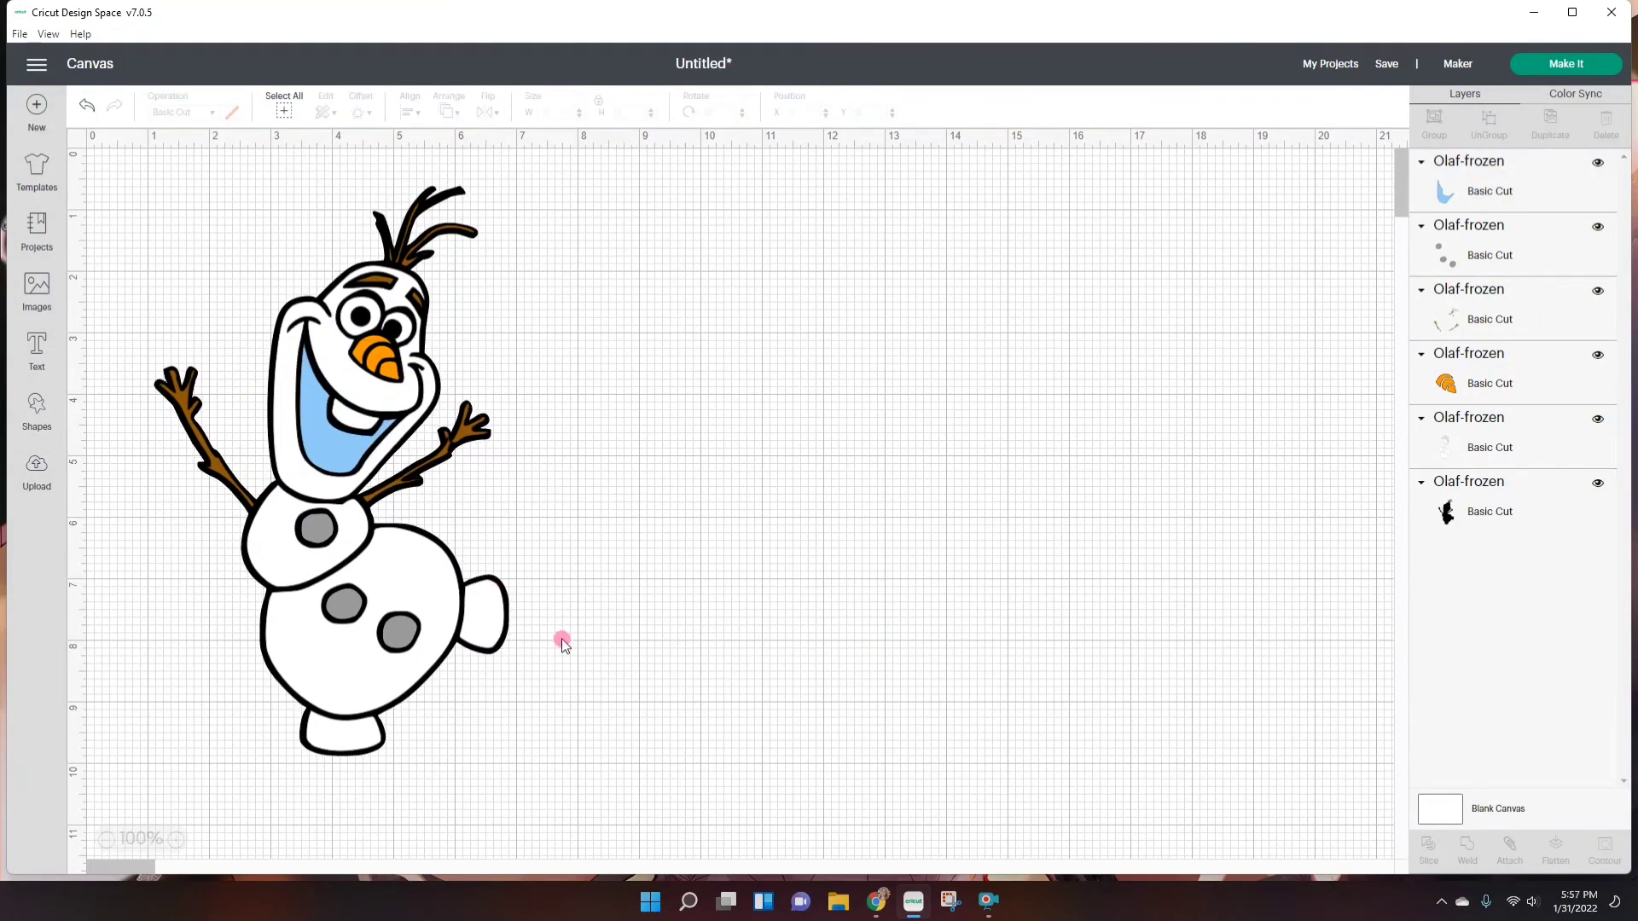
{"action": "left_click_drag", "start_coordinate": [570, 772], "coordinate": [152, 152]}
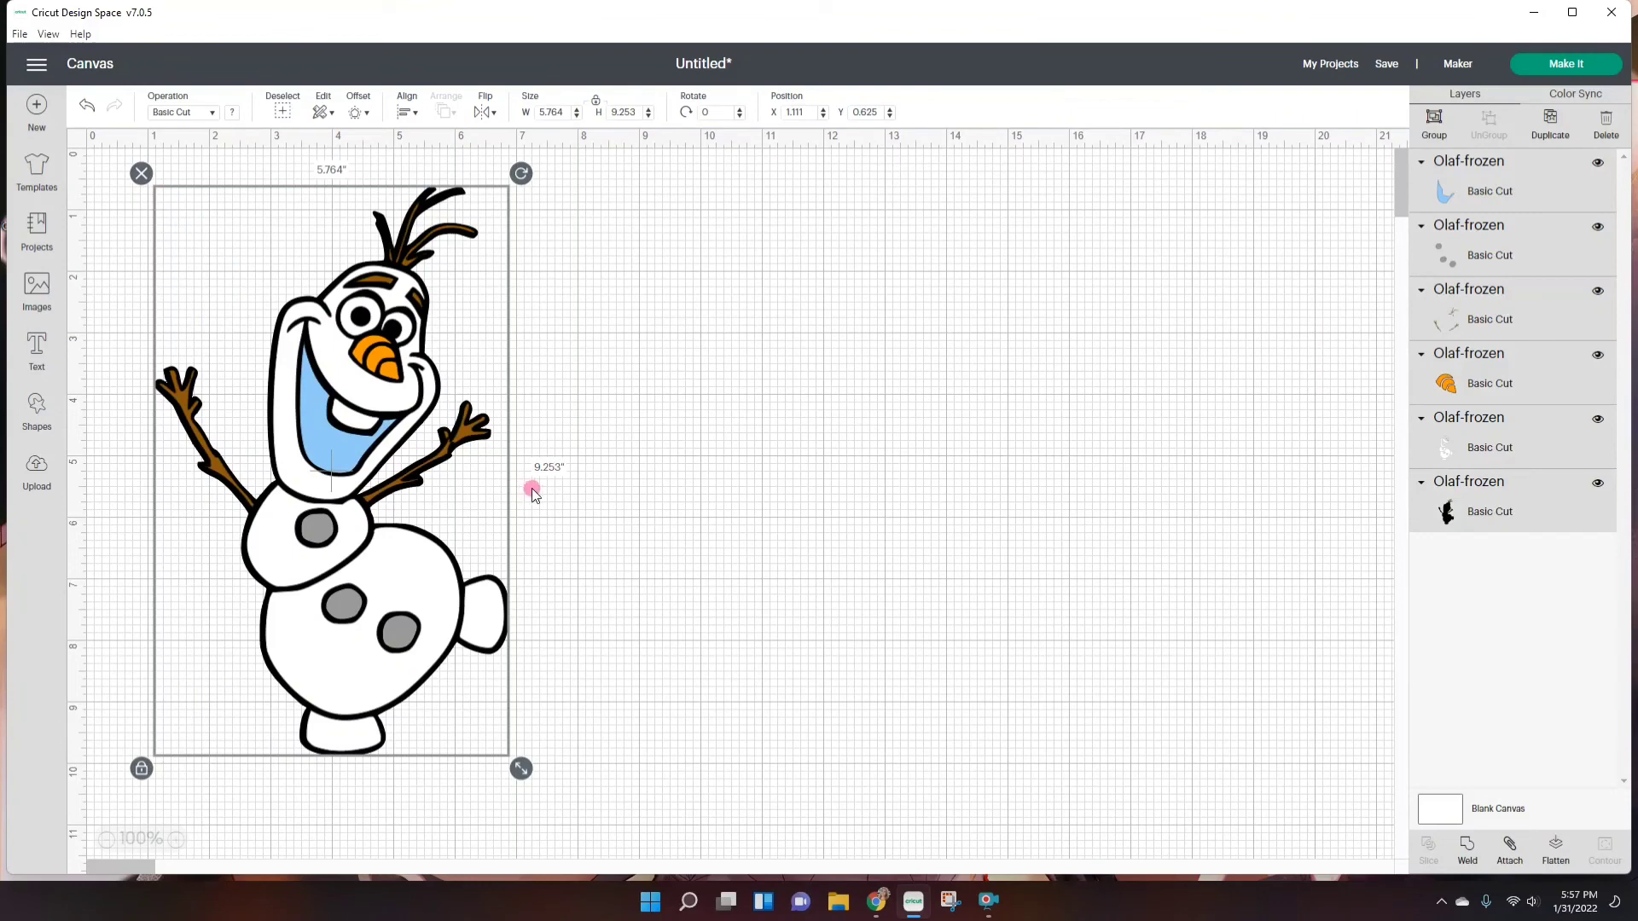
{"action": "left_click", "coordinate": [669, 488]}
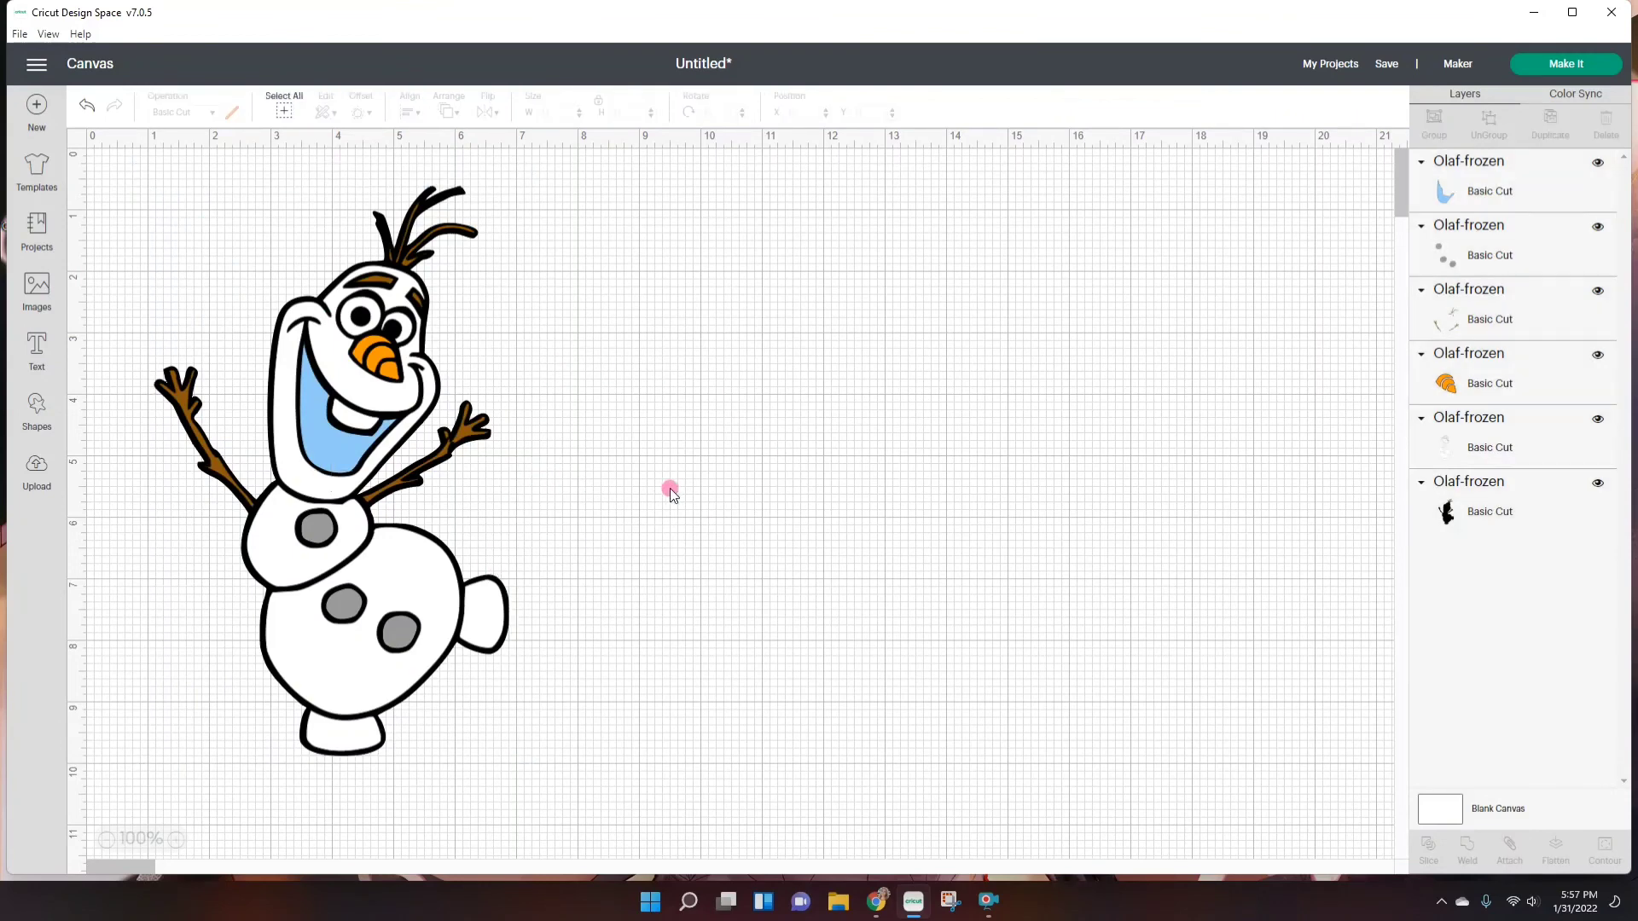
{"action": "left_click_drag", "start_coordinate": [132, 176], "coordinate": [685, 853]}
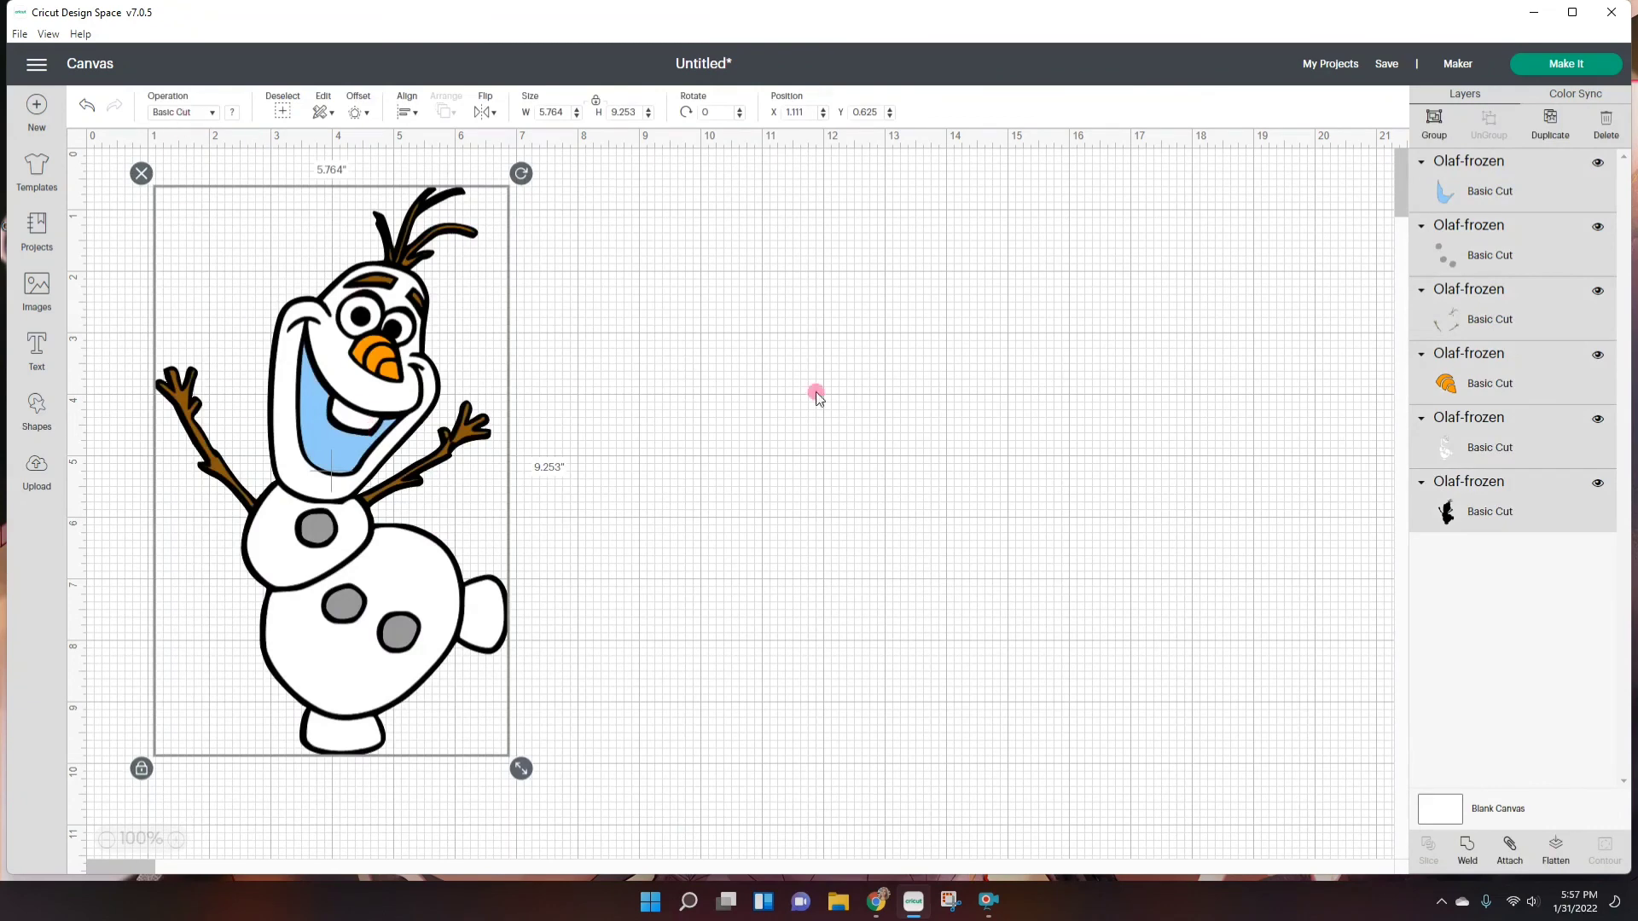
{"action": "left_click", "coordinate": [676, 434]}
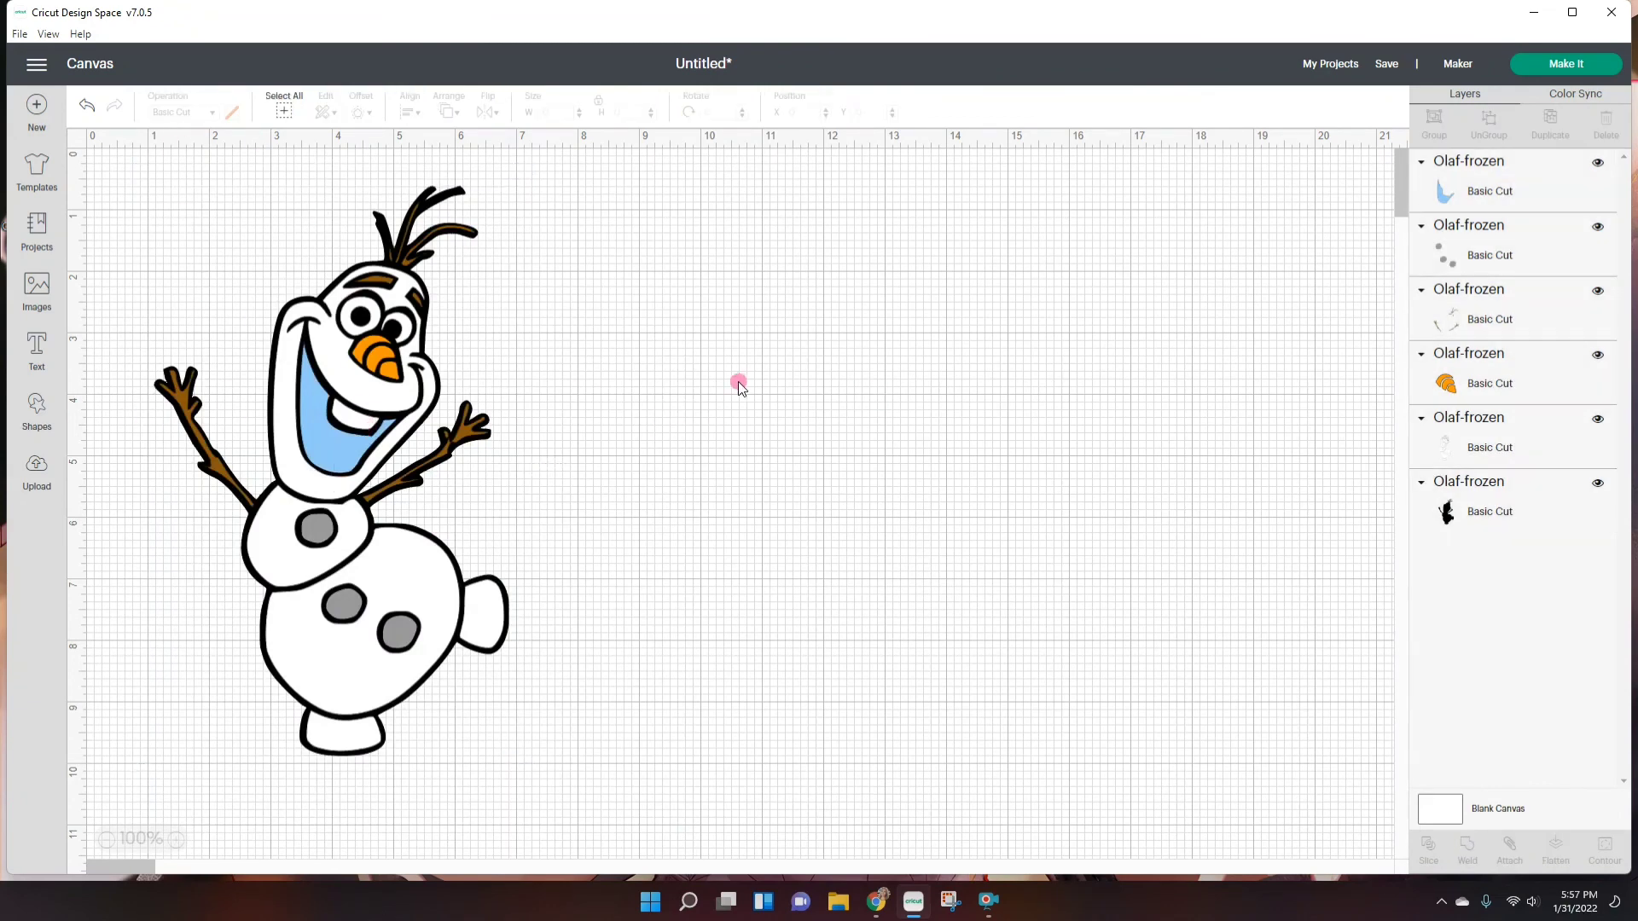